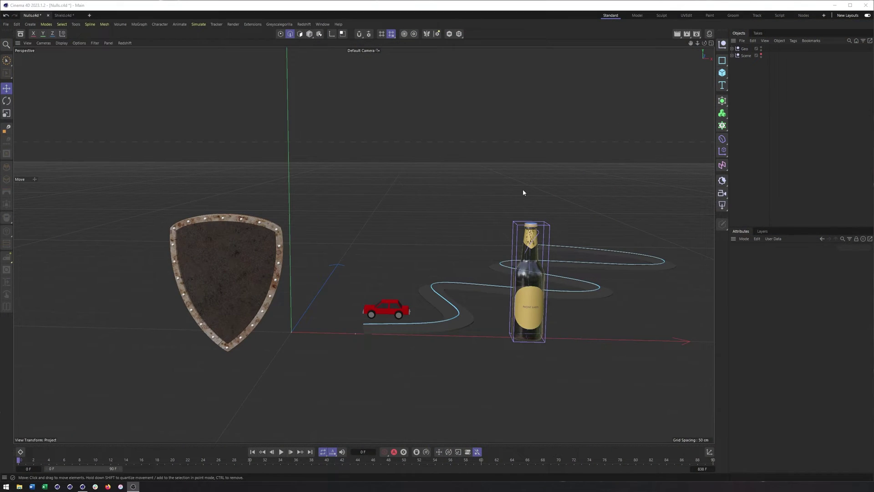
Add a null object to the scene and review its coordinates and object properties.
{"action": "middle_click_drag", "start_coordinate": [478, 237], "coordinate": [482, 232], "text": "alt"}
{"action": "left_click", "coordinate": [252, 257]}
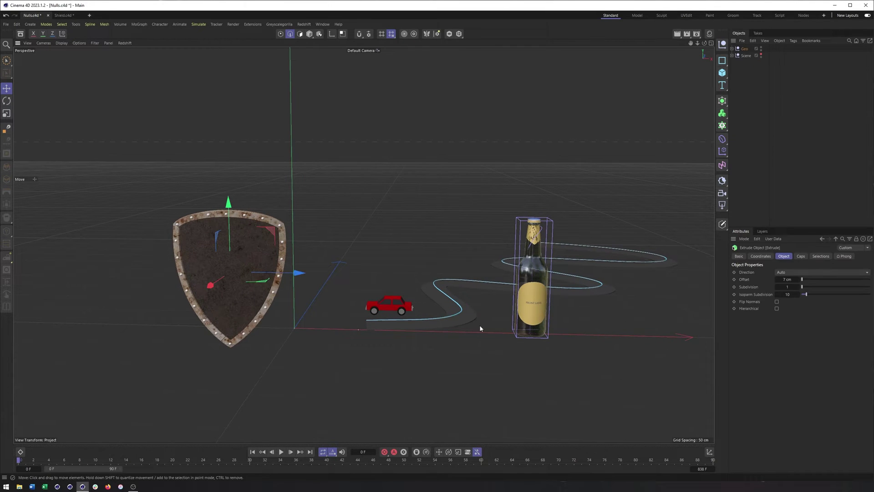
{"action": "scroll", "coordinate": [557, 254], "scroll_direction": "up", "scroll_amount": 1}
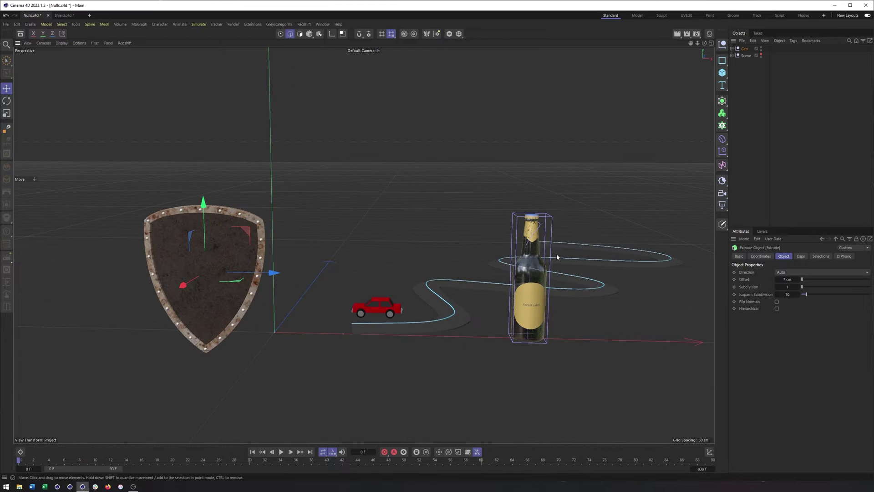
{"action": "left_click", "coordinate": [723, 45]}
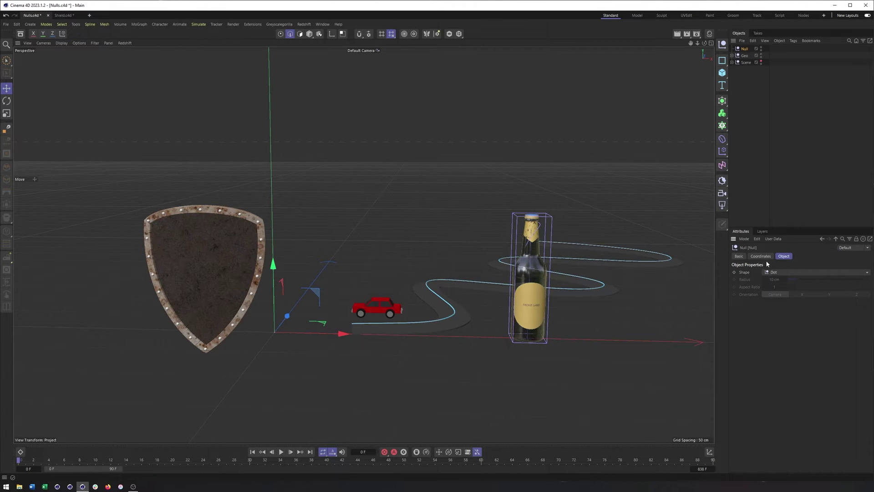
{"action": "left_click", "coordinate": [766, 258]}
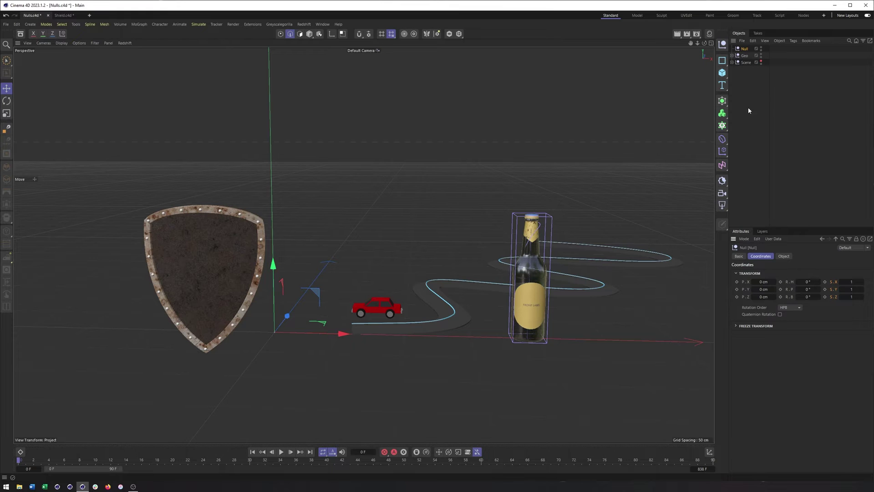
{"action": "left_click", "coordinate": [784, 257]}
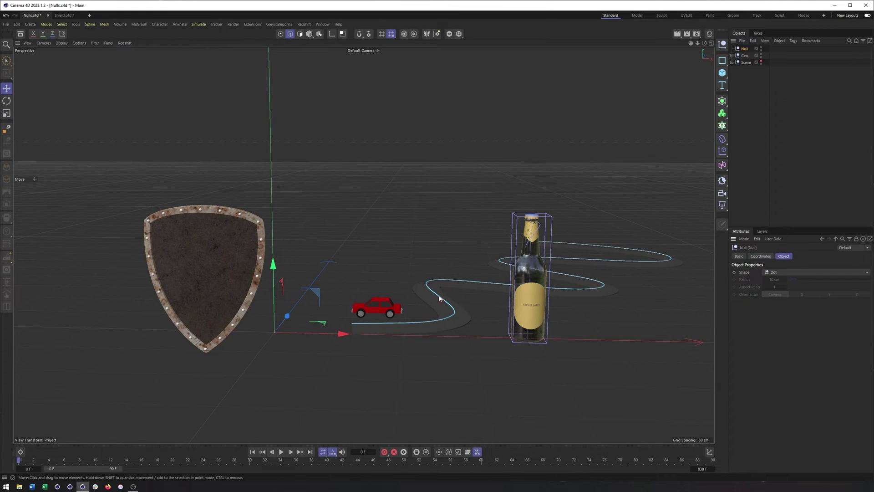
Move the new null off the world origin, upward and along X toward the car, and deselect it.
{"action": "middle_click_drag", "start_coordinate": [501, 282], "coordinate": [401, 314], "text": "alt"}
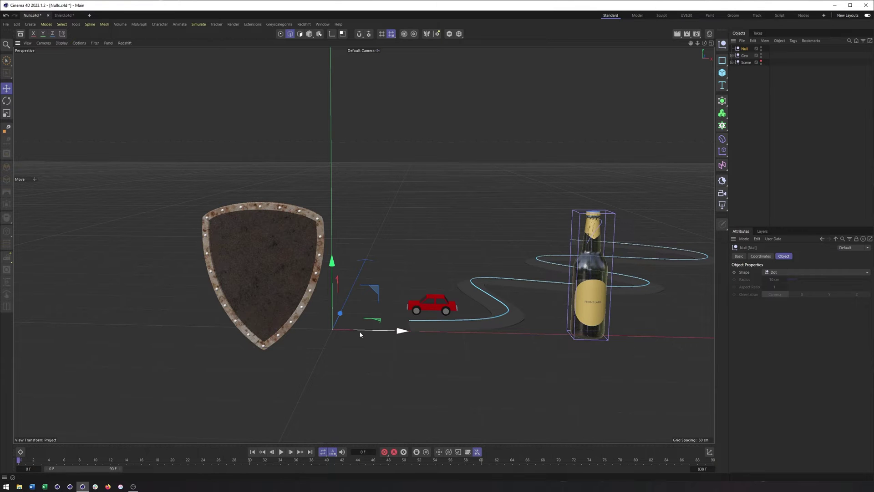
{"action": "right_click_drag", "start_coordinate": [339, 337], "coordinate": [360, 275], "text": "alt"}
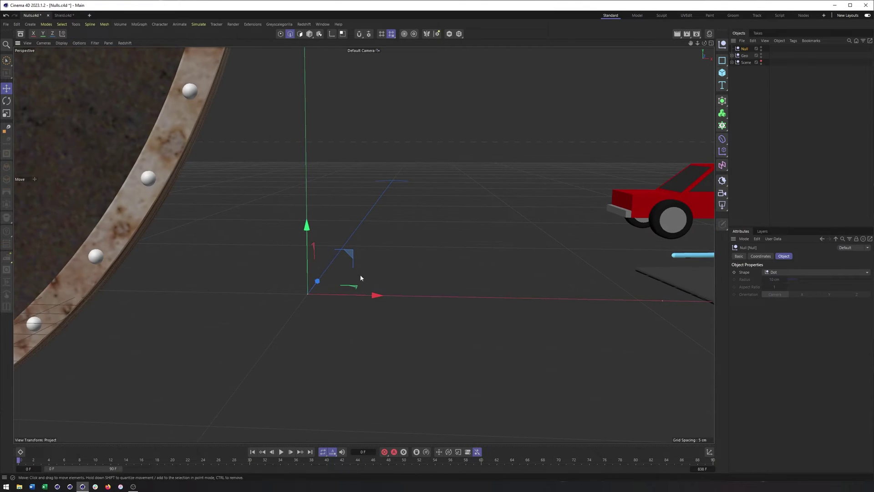
{"action": "left_click_drag", "start_coordinate": [345, 263], "coordinate": [465, 218]}
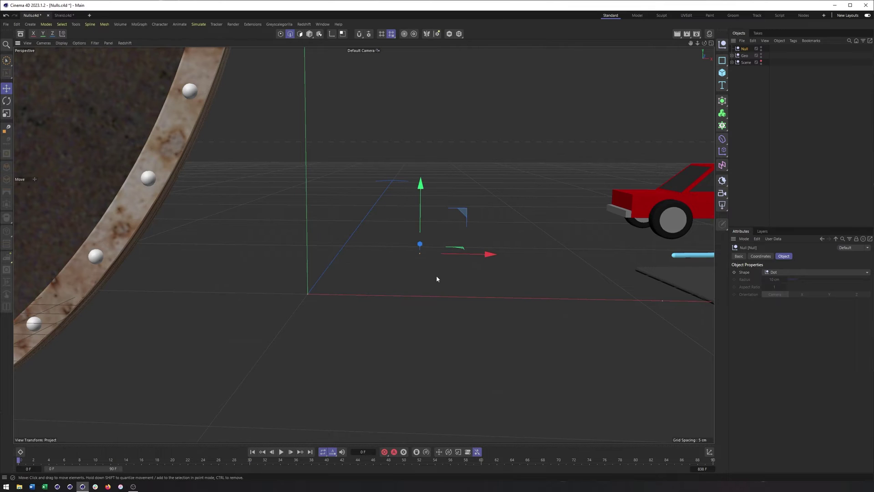
{"action": "left_click", "coordinate": [800, 173]}
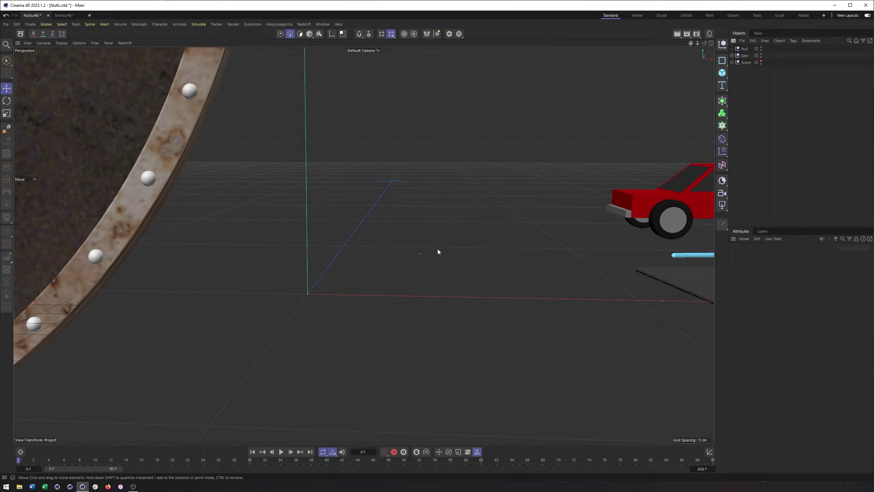
Select the null by its dot in the viewport and change its display shape to Circle.
{"action": "scroll", "coordinate": [438, 249], "scroll_direction": "up", "scroll_amount": 5}
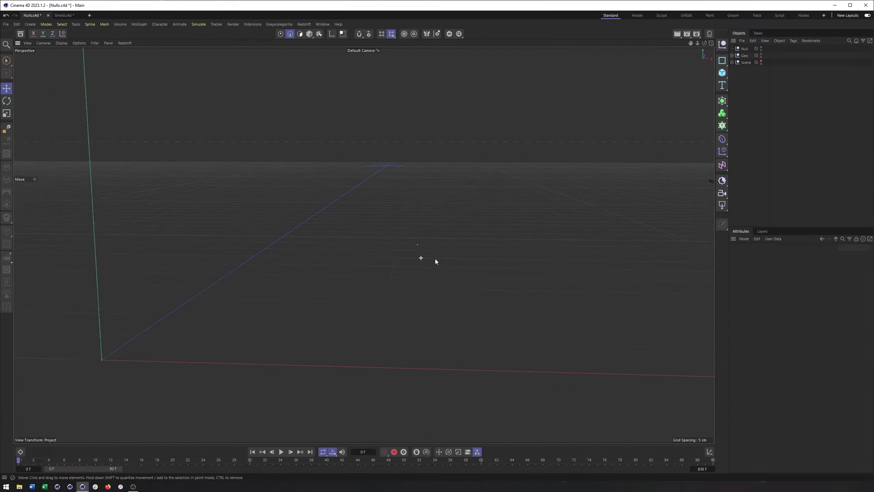
{"action": "scroll", "coordinate": [435, 258], "scroll_direction": "down", "scroll_amount": 2}
{"action": "left_click", "coordinate": [419, 249]}
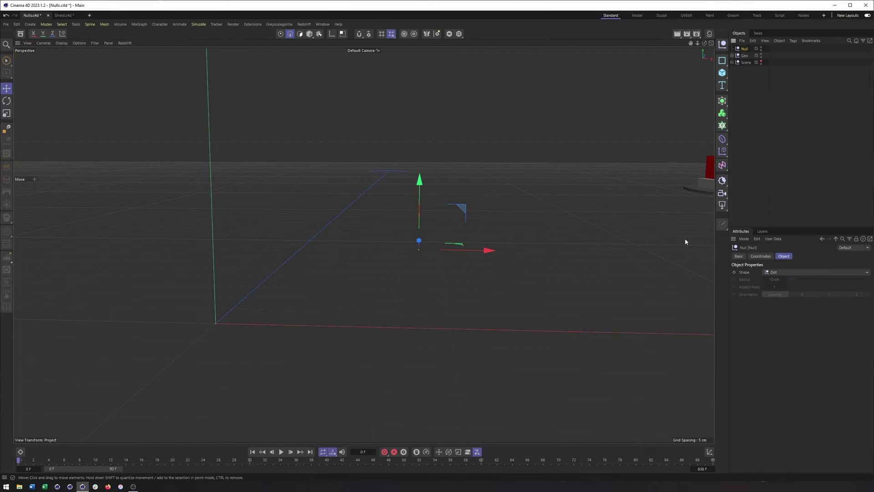
{"action": "left_click", "coordinate": [787, 272]}
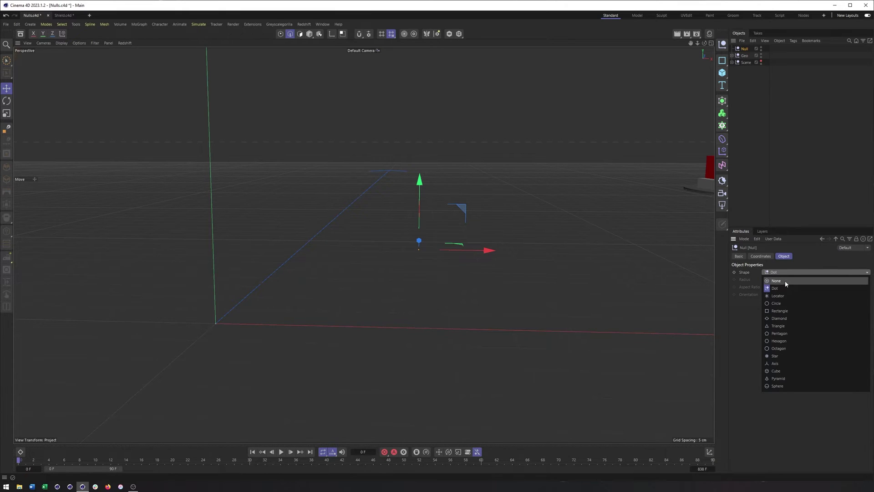
{"action": "left_click", "coordinate": [781, 303]}
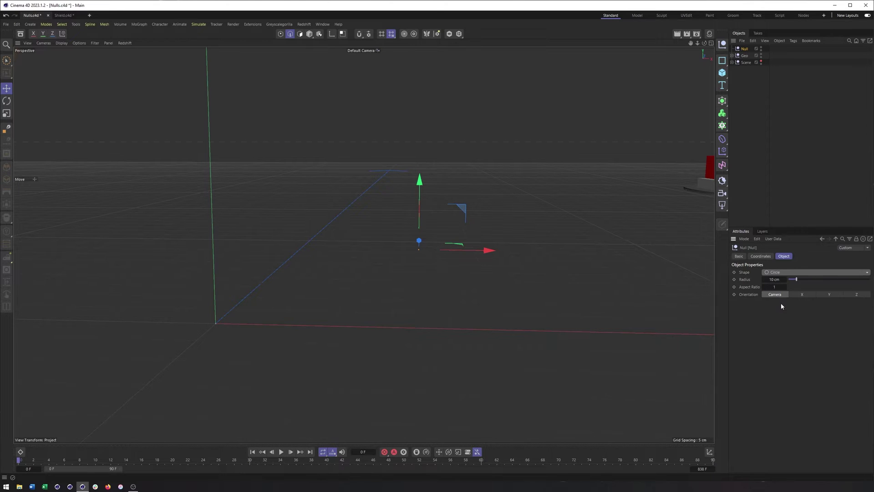
{"action": "left_click", "coordinate": [784, 274]}
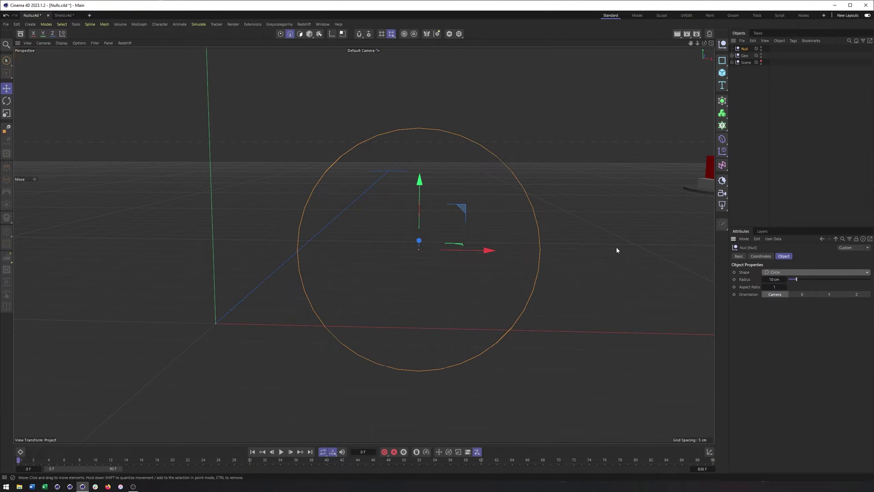
{"action": "scroll", "coordinate": [616, 247], "scroll_direction": "up", "scroll_amount": 5}
{"action": "scroll", "coordinate": [601, 270], "scroll_direction": "down", "scroll_amount": 5}
{"action": "middle_click_drag", "start_coordinate": [614, 253], "coordinate": [454, 305], "text": "alt"}
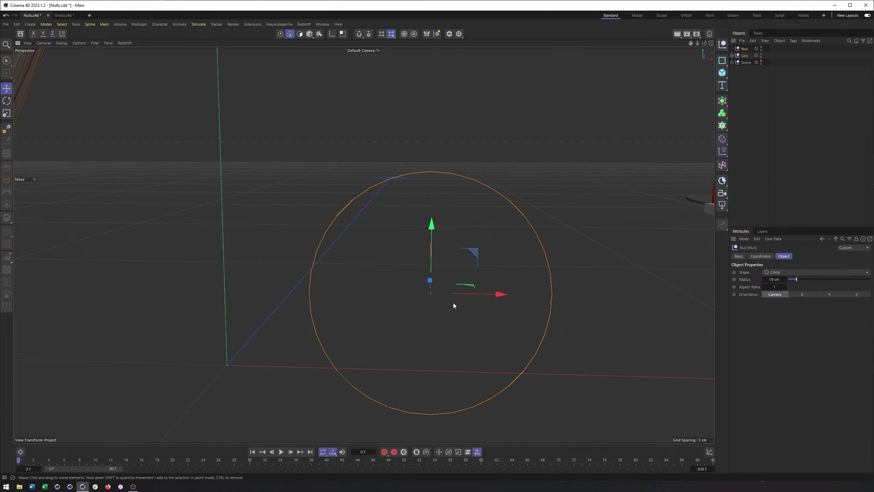
{"action": "scroll", "coordinate": [453, 304], "scroll_direction": "down", "scroll_amount": 8}
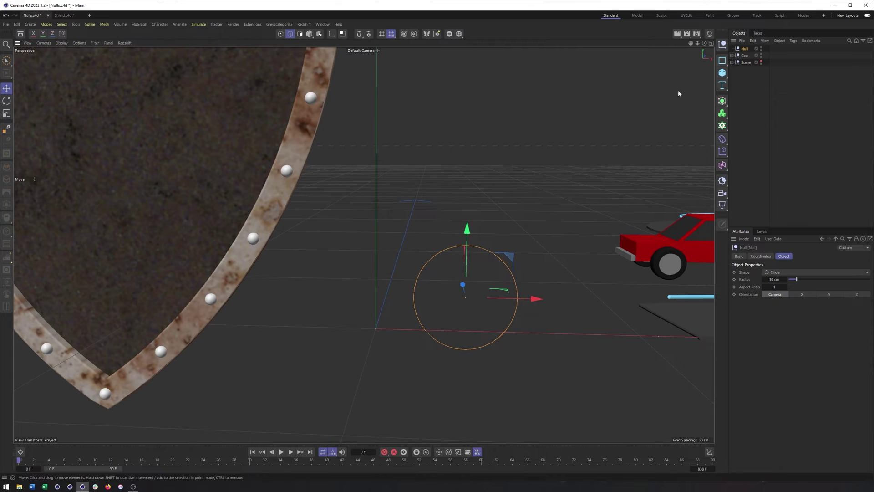
Inspect the Materials, Animation and Deformers nulls inside the Geo group, and collapse the group.
{"action": "left_click", "coordinate": [743, 55]}
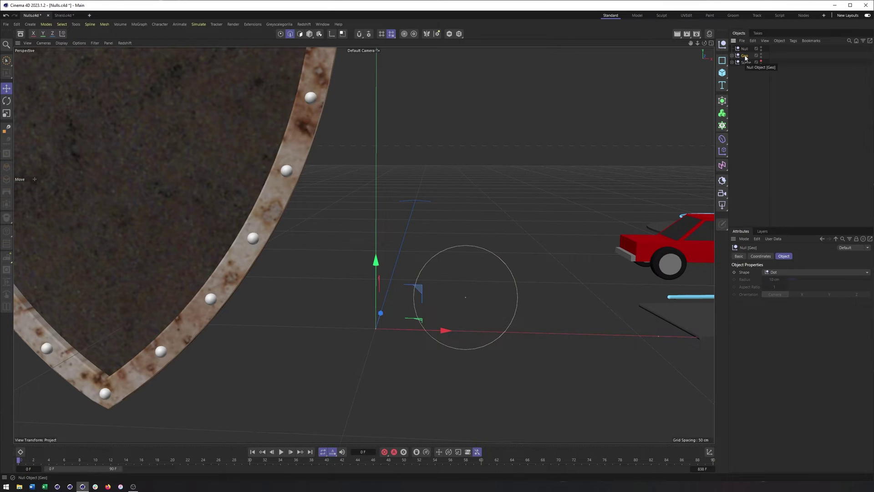
{"action": "left_click", "coordinate": [731, 55]}
{"action": "left_click", "coordinate": [750, 63]}
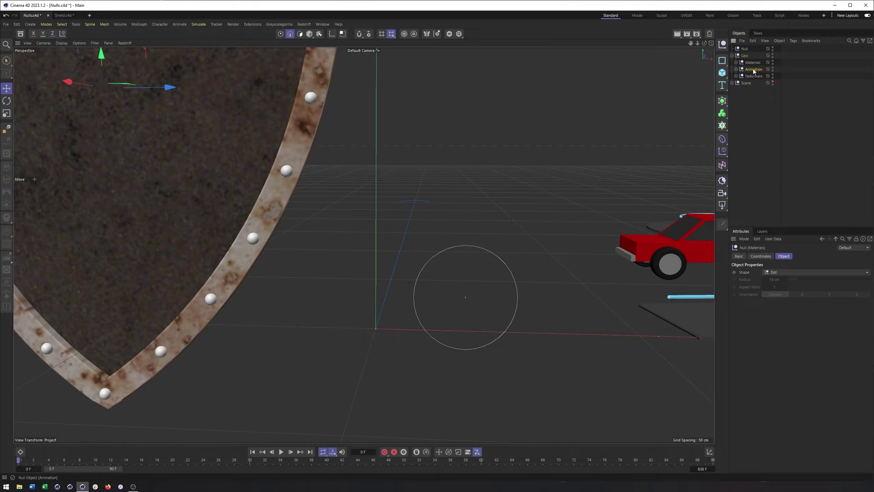
{"action": "left_click", "coordinate": [754, 69]}
{"action": "left_click", "coordinate": [753, 76]}
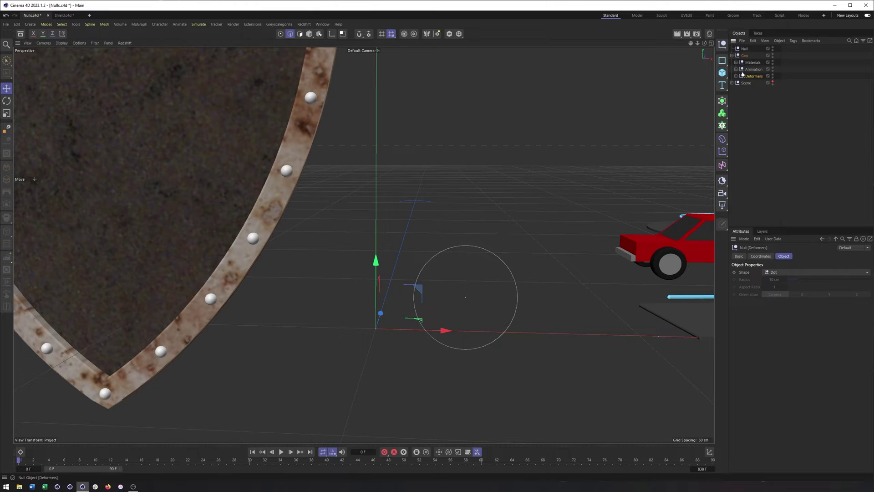
{"action": "left_click", "coordinate": [731, 55]}
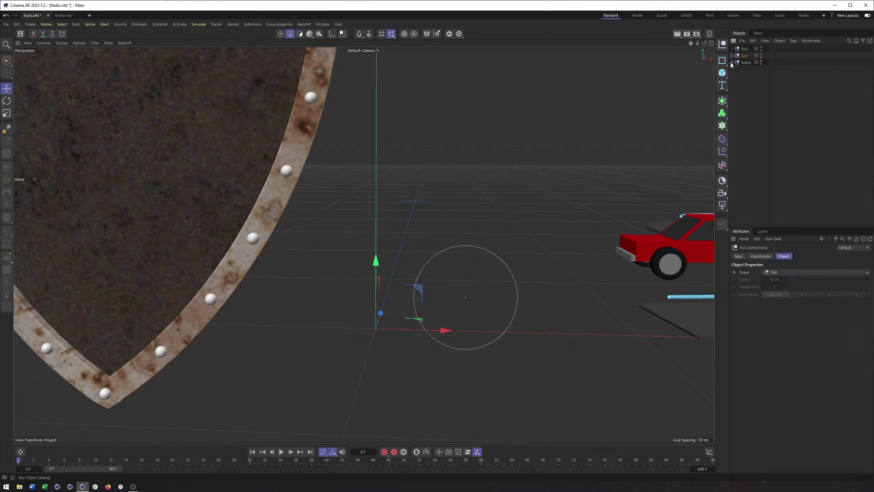
Inspect the objects grouped under the Scene null, collapse it and select the Geo null.
{"action": "left_click", "coordinate": [732, 62]}
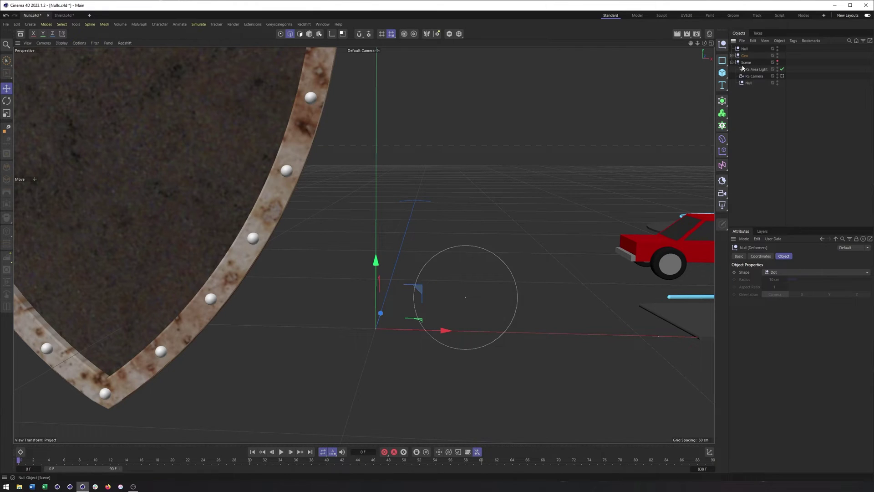
{"action": "left_click", "coordinate": [745, 63]}
{"action": "left_click", "coordinate": [732, 62]}
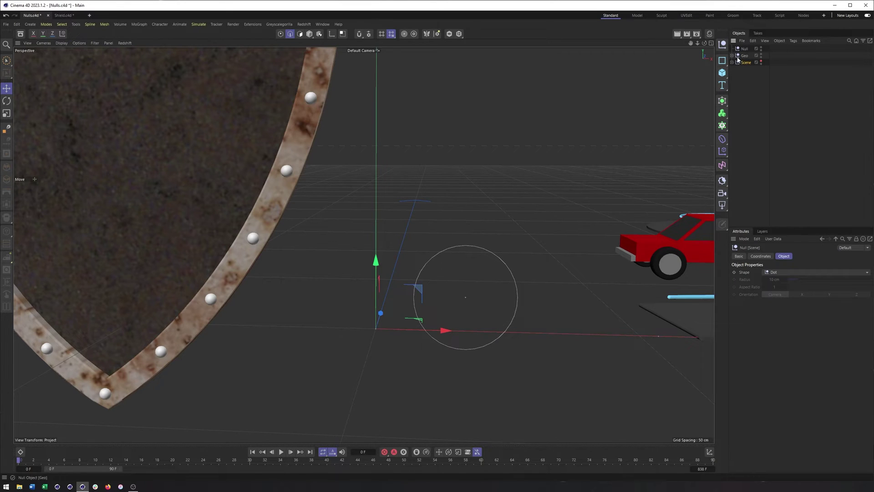
{"action": "left_click", "coordinate": [745, 55]}
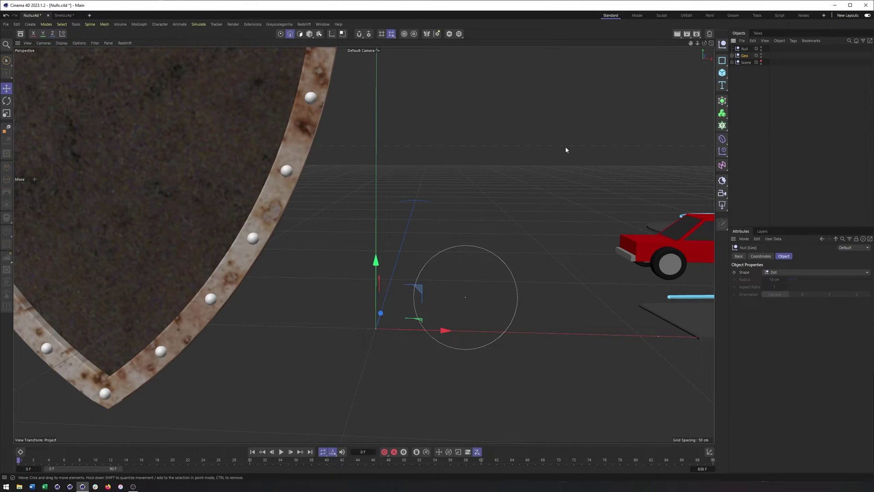
Show the Scene null's contents in the viewport, hide them again and collapse the group.
{"action": "scroll", "coordinate": [569, 165], "scroll_direction": "down", "scroll_amount": 10}
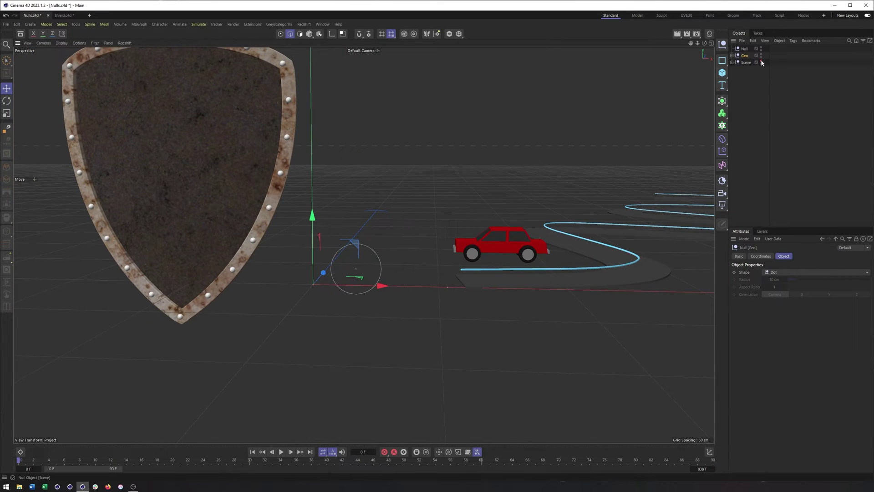
{"action": "left_click", "coordinate": [732, 61]}
{"action": "left_click", "coordinate": [778, 61]}
{"action": "scroll", "coordinate": [509, 192], "scroll_direction": "down", "scroll_amount": 10}
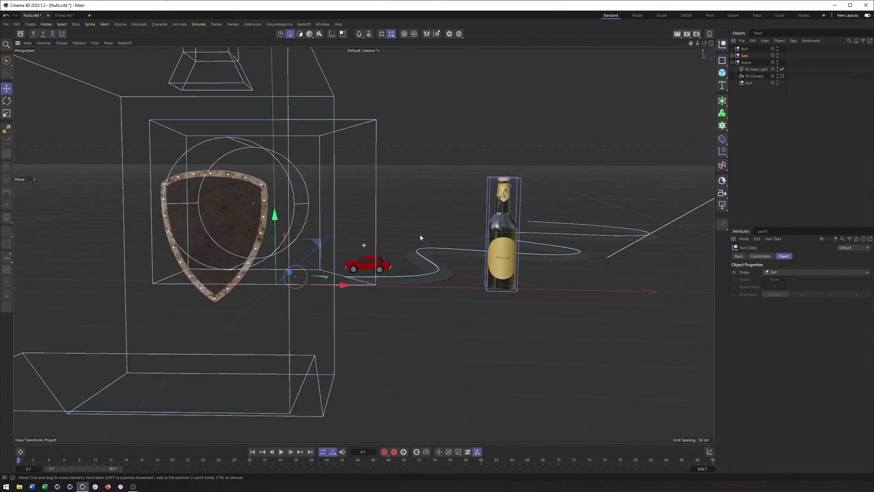
{"action": "left_click_drag", "start_coordinate": [420, 236], "coordinate": [432, 255], "text": "alt"}
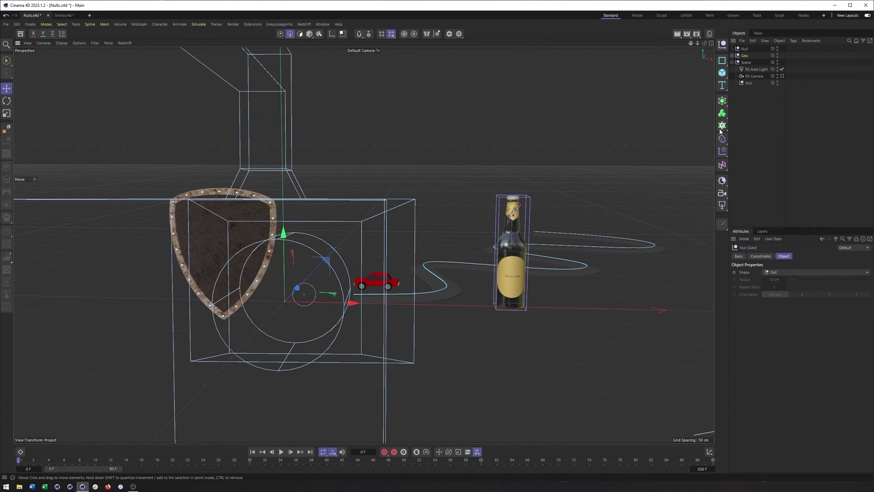
{"action": "double_click", "coordinate": [777, 61]}
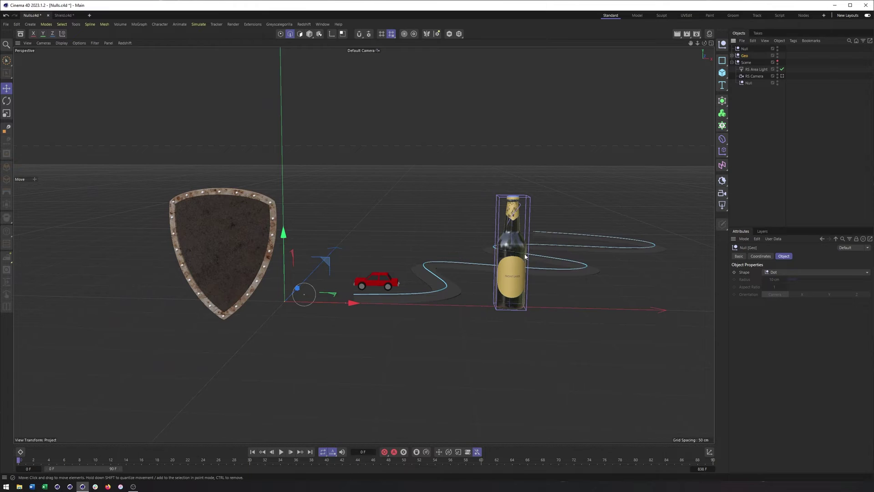
{"action": "left_click_drag", "start_coordinate": [492, 269], "coordinate": [505, 285], "text": "alt"}
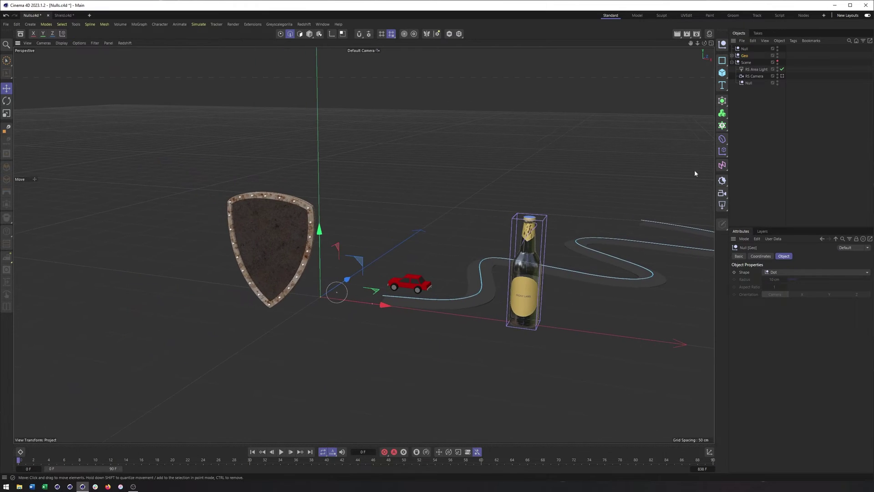
{"action": "left_click", "coordinate": [733, 63]}
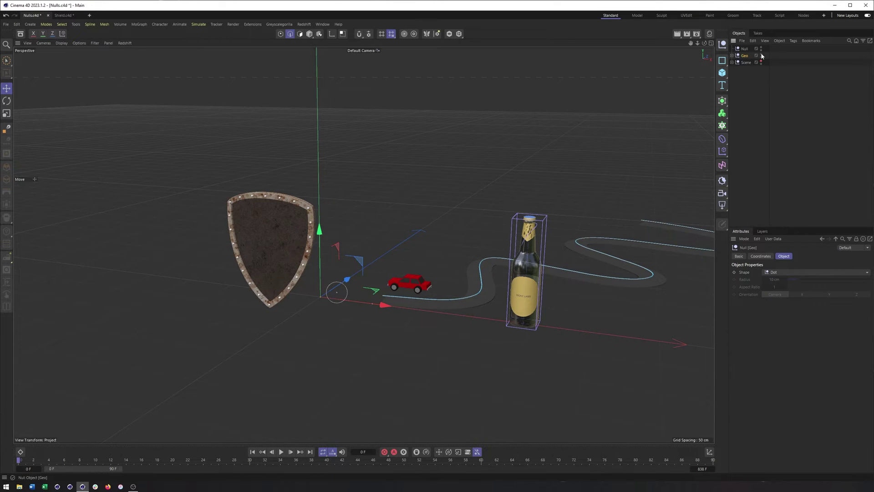
Toggle the Geo null's viewport visibility off and on twice to demonstrate hiding its children.
{"action": "left_click_drag", "start_coordinate": [442, 246], "coordinate": [462, 244], "text": "alt"}
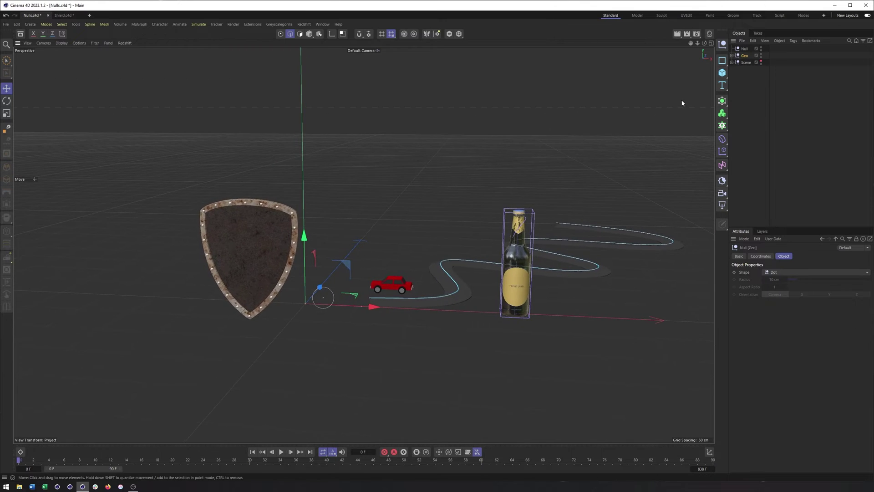
{"action": "left_click", "coordinate": [762, 54]}
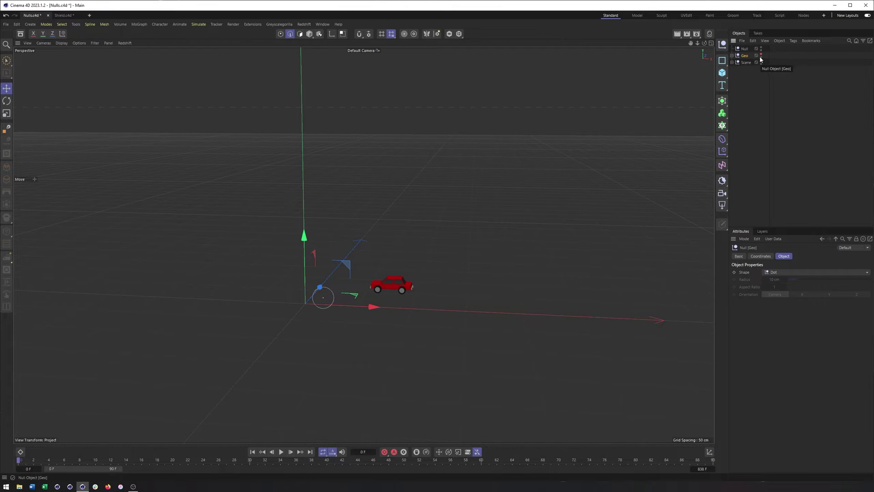
{"action": "left_click", "coordinate": [761, 54]}
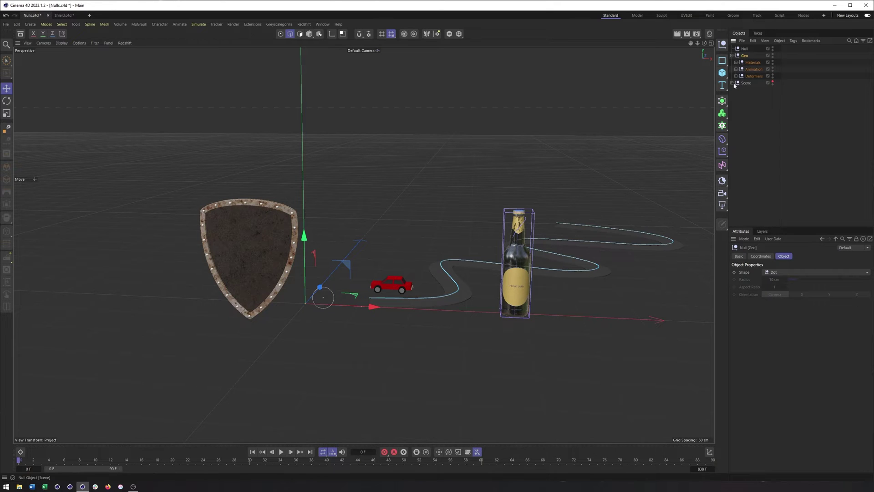
{"action": "left_click", "coordinate": [773, 55]}
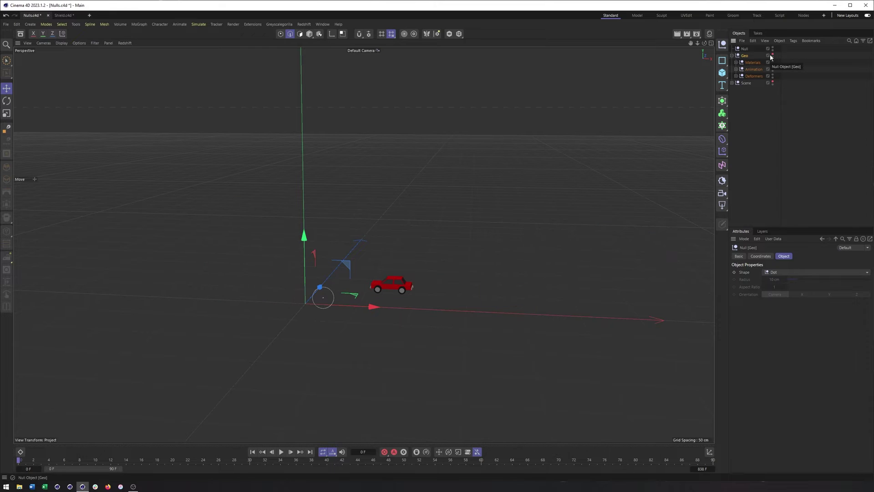
{"action": "left_click", "coordinate": [773, 55]}
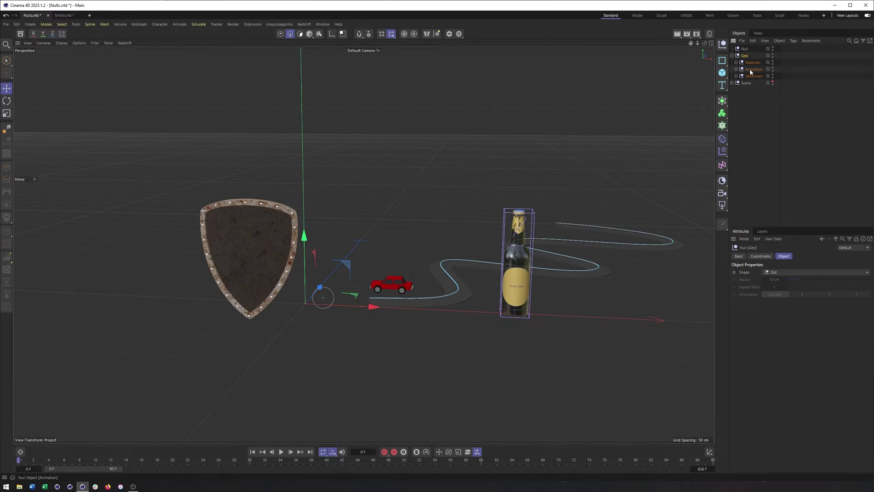
Expand the Animation and Car groups, reset the nested car null's visibility, hide Geo, and reveal the car null's child objects.
{"action": "left_click", "coordinate": [736, 70]}
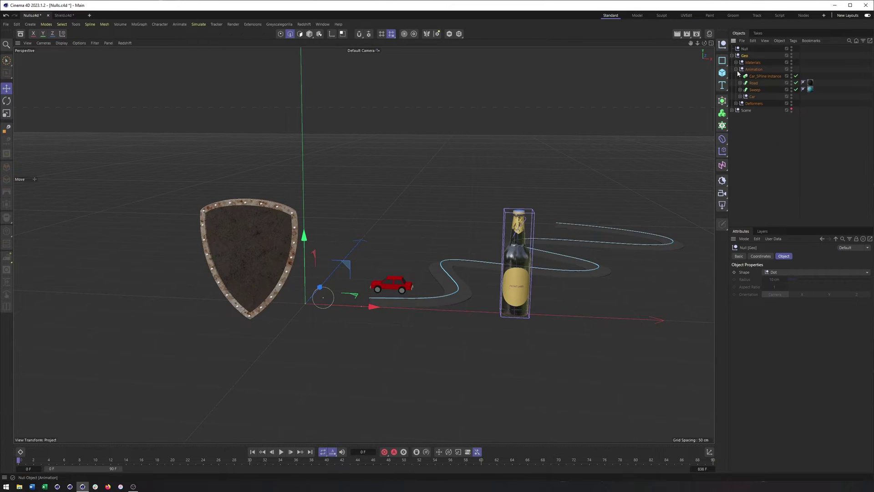
{"action": "left_click", "coordinate": [740, 96]}
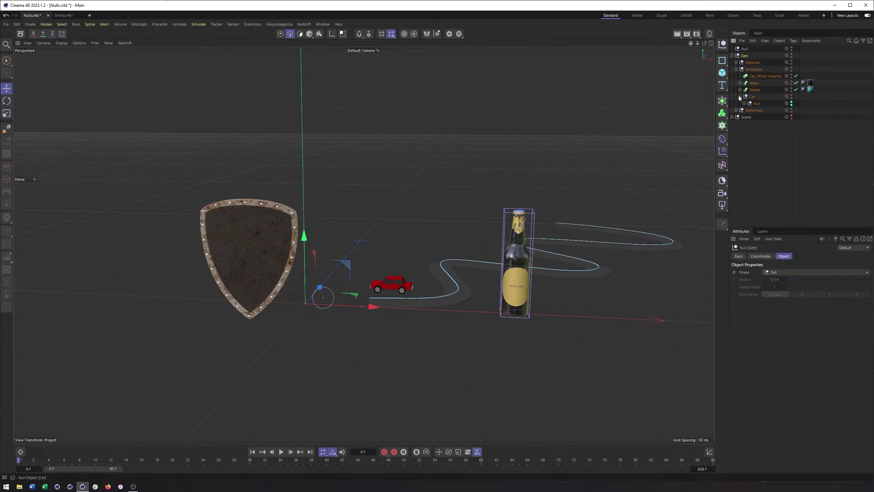
{"action": "left_click", "coordinate": [792, 104]}
{"action": "left_click", "coordinate": [792, 55]}
{"action": "left_click", "coordinate": [792, 55]}
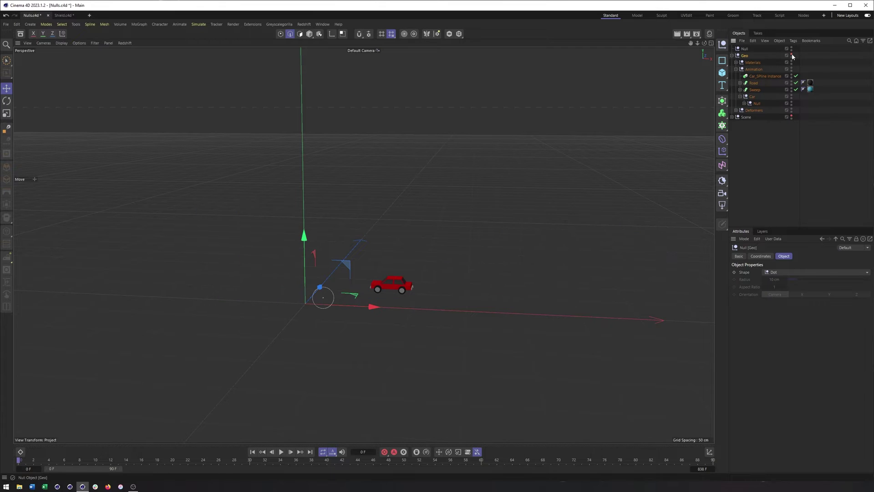
{"action": "left_click", "coordinate": [745, 104]}
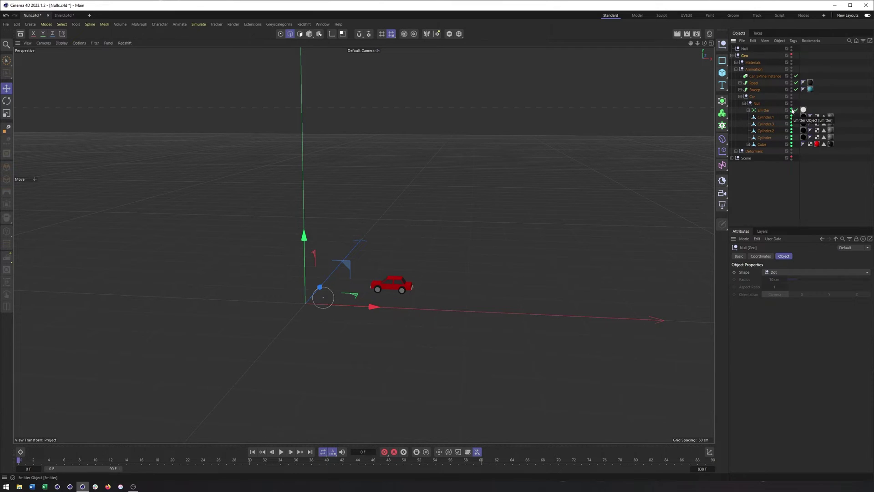
Cycle the visibility of Geo and all its children together on and off, reset it to default, and collapse the Animation group.
{"action": "left_click", "coordinate": [792, 55]}
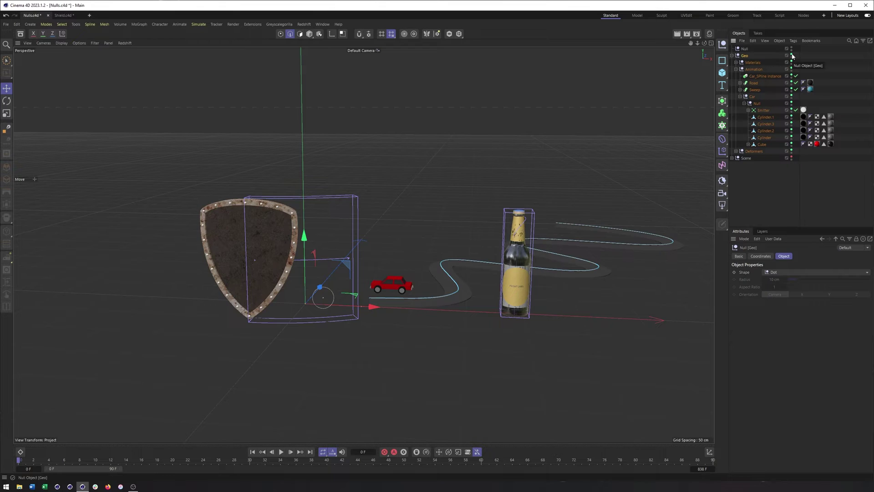
{"action": "left_click", "coordinate": [792, 55]}
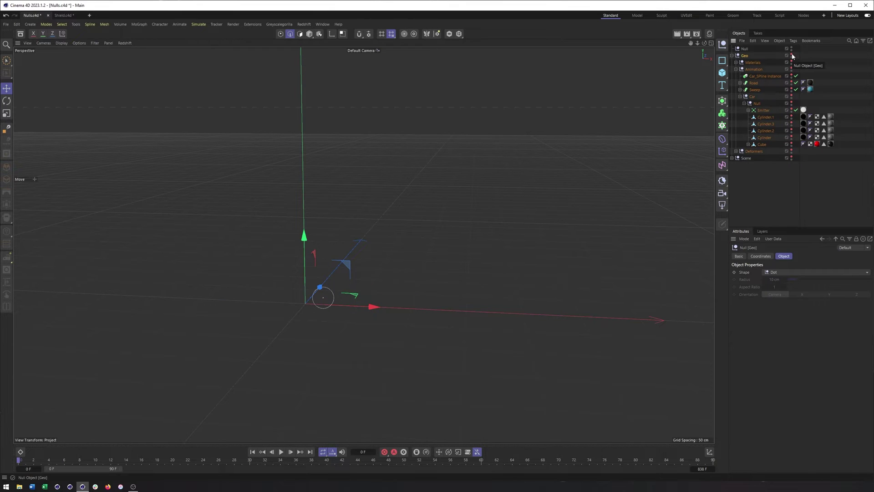
{"action": "left_click", "coordinate": [792, 55]}
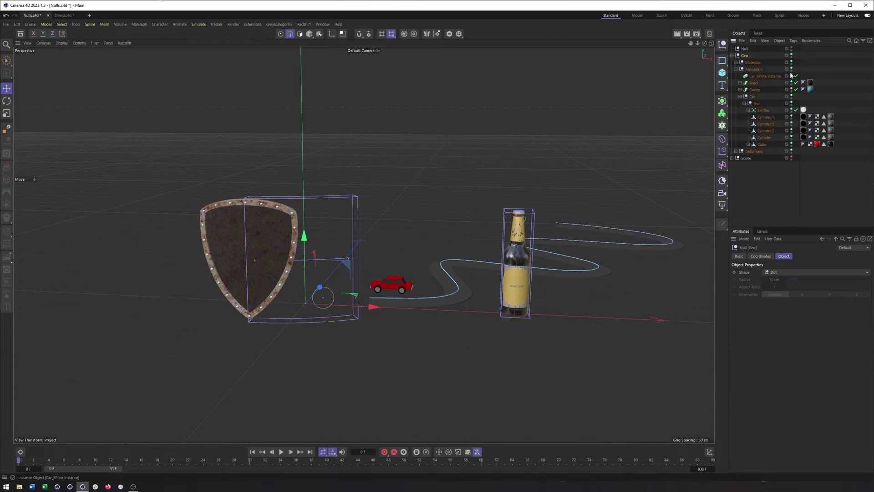
{"action": "left_click", "coordinate": [792, 55]}
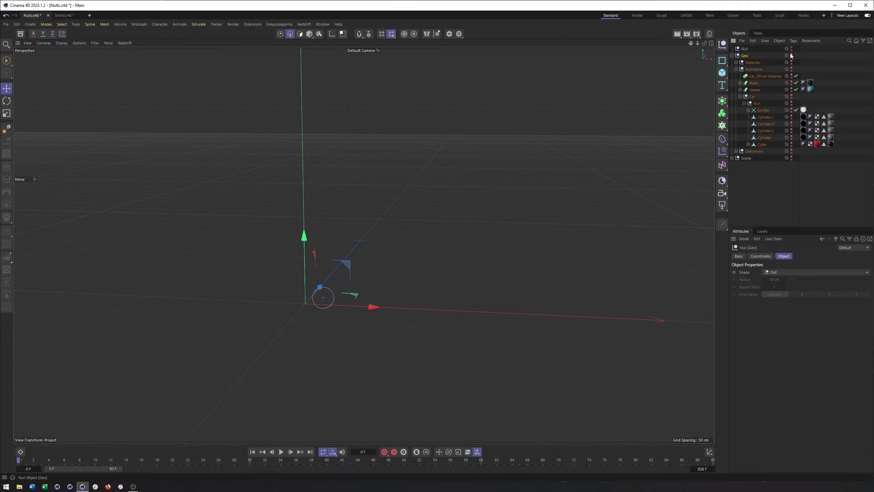
{"action": "left_click", "coordinate": [792, 55]}
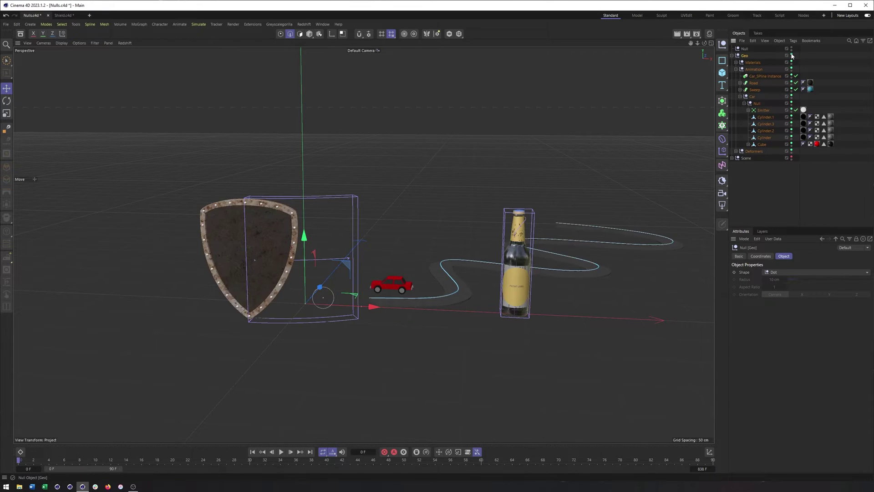
{"action": "left_click", "coordinate": [793, 55]}
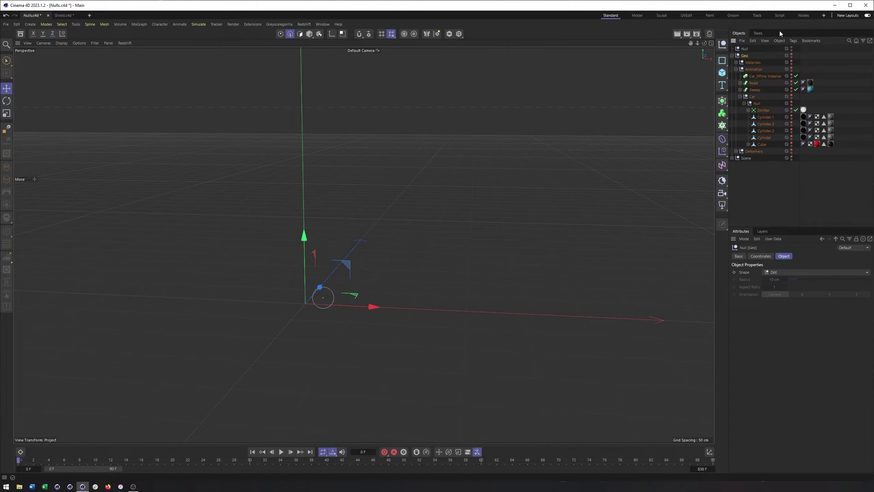
{"action": "left_click", "coordinate": [792, 55]}
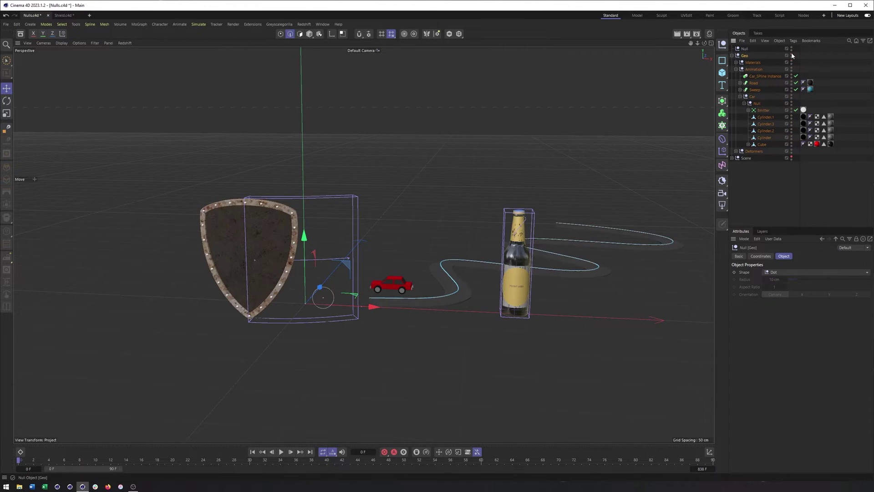
{"action": "left_click", "coordinate": [737, 69]}
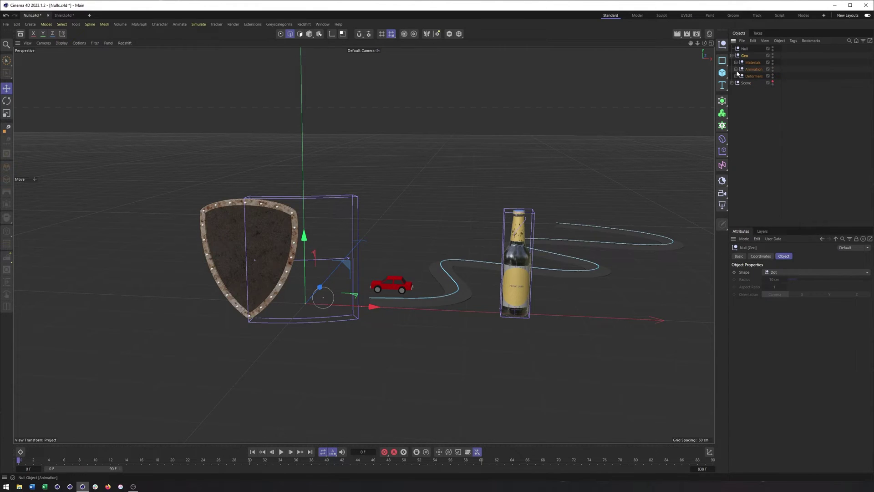
Hide Geo, show and hide the Materials and Animation nulls individually, and toggle the whole Geo group on and off.
{"action": "left_click", "coordinate": [773, 55]}
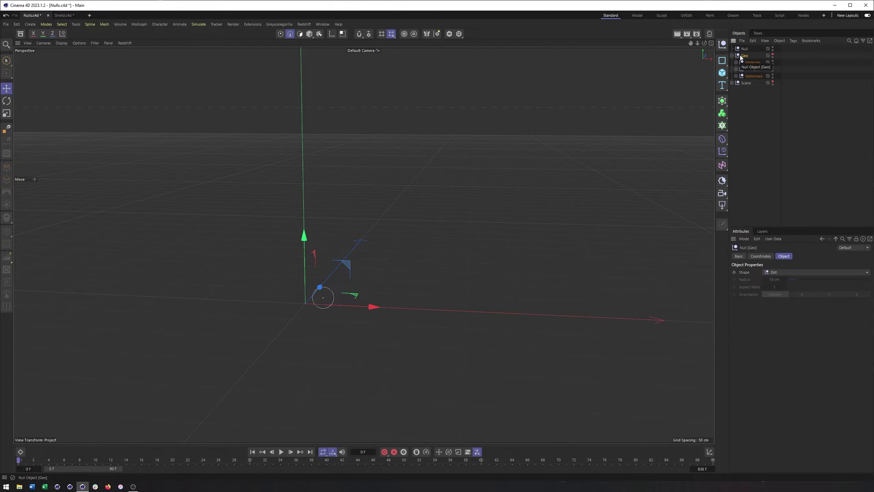
{"action": "left_click", "coordinate": [772, 55]}
{"action": "left_click", "coordinate": [759, 63]}
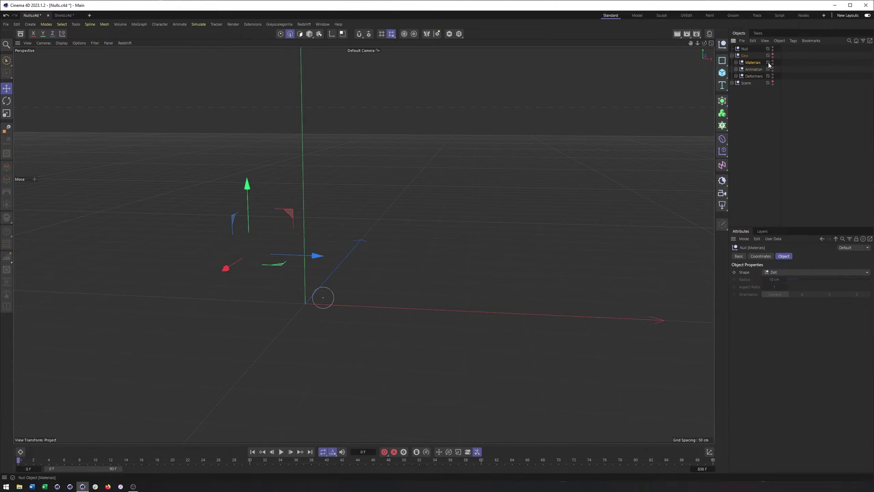
{"action": "left_click", "coordinate": [773, 62]}
{"action": "left_click", "coordinate": [772, 62]}
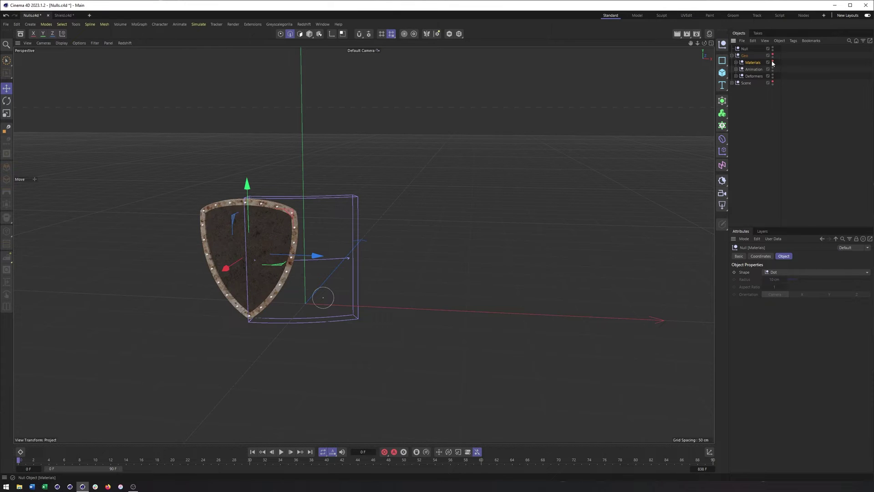
{"action": "left_click", "coordinate": [772, 69]}
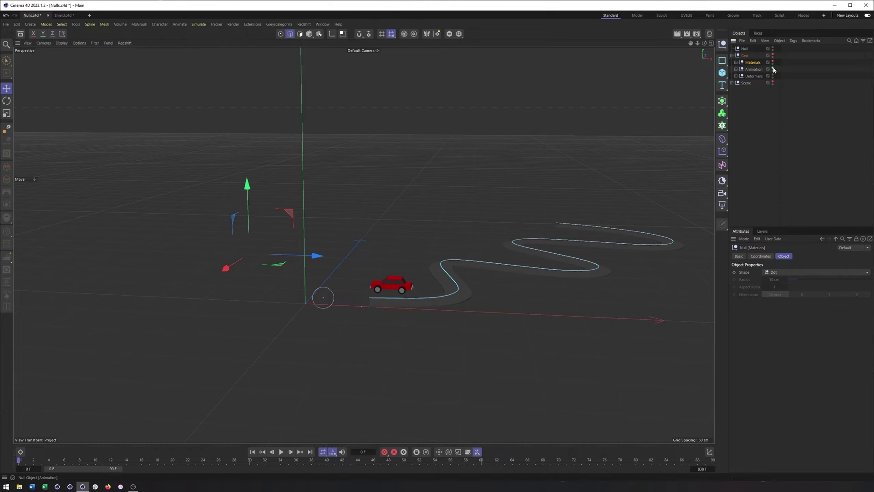
{"action": "left_click", "coordinate": [773, 69]}
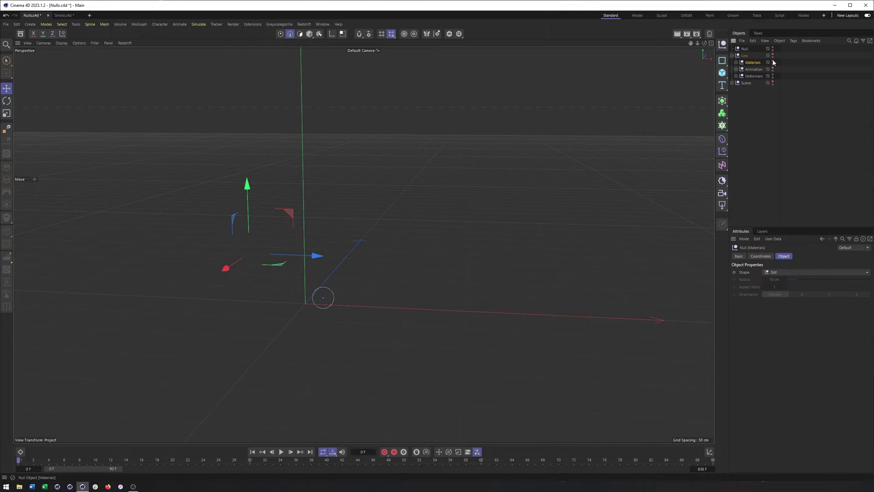
{"action": "left_click", "coordinate": [772, 55]}
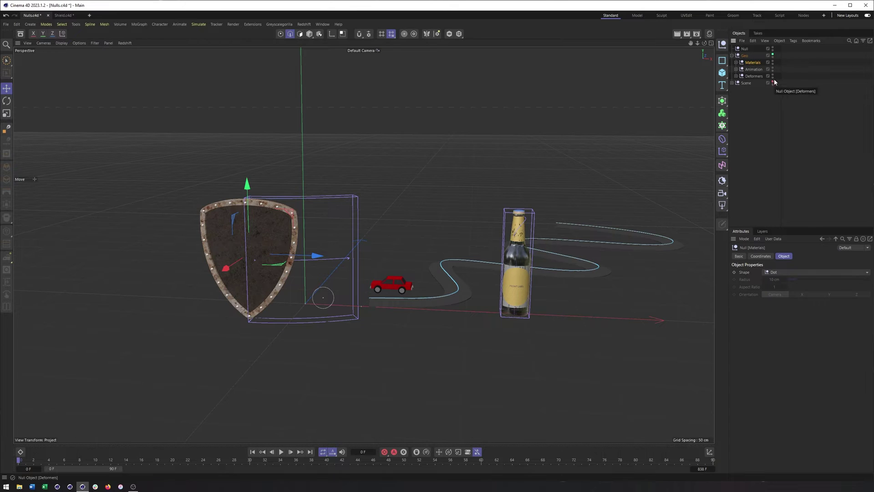
{"action": "left_click", "coordinate": [773, 54]}
Delete the ungrouped circle-shaped null and make the Geo group visible in the viewport again.
{"action": "left_click", "coordinate": [746, 49]}
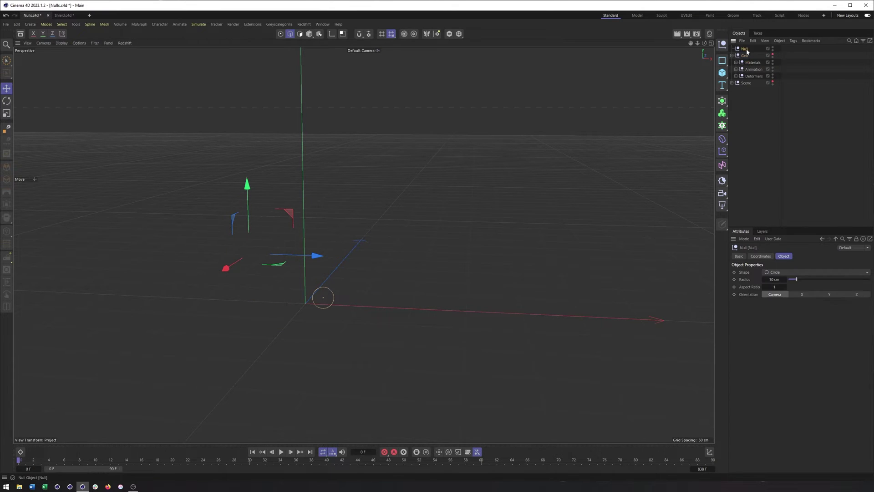
{"action": "key", "text": "Delete"}
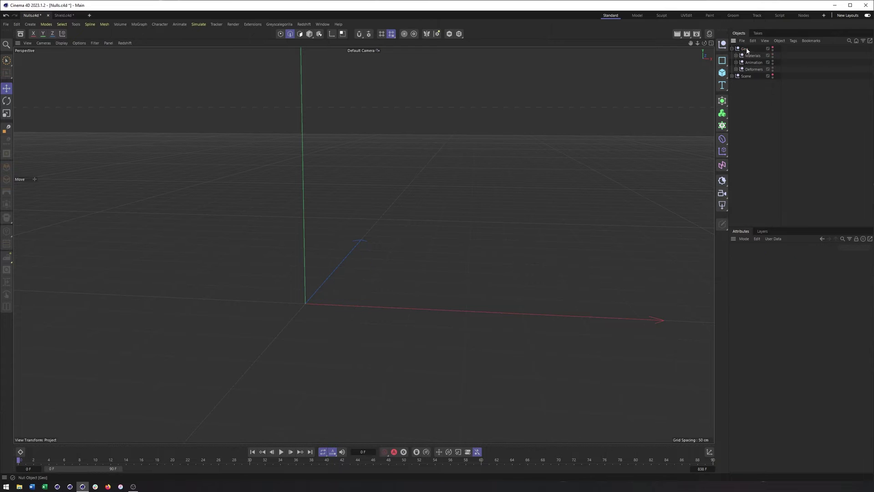
{"action": "left_click", "coordinate": [773, 49]}
{"action": "left_click_drag", "start_coordinate": [417, 232], "coordinate": [451, 244], "text": "alt"}
Display the layer list, and collapse and re-expand the Geo group.
{"action": "left_click", "coordinate": [762, 231]}
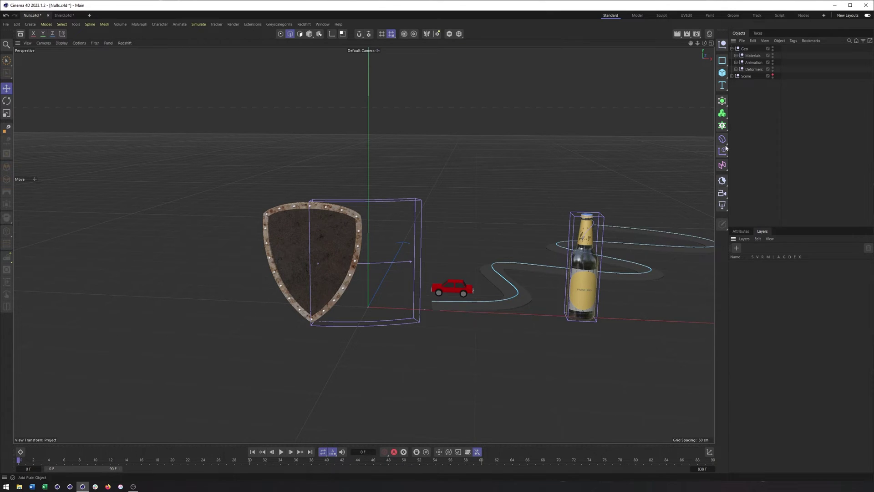
{"action": "left_click", "coordinate": [732, 48]}
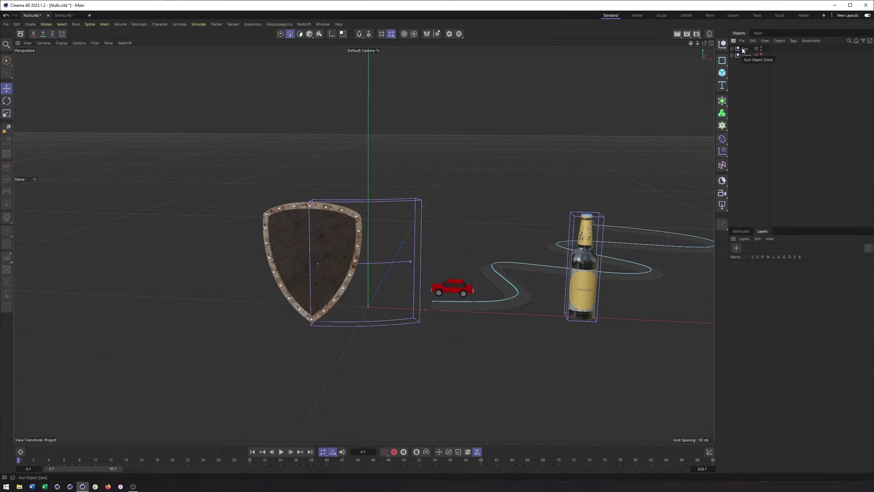
{"action": "left_click", "coordinate": [732, 48]}
Examine the shield up close, expand the Materials and Rivets nulls, and select individual rivet spheres.
{"action": "scroll", "coordinate": [460, 254], "scroll_direction": "up", "scroll_amount": 6}
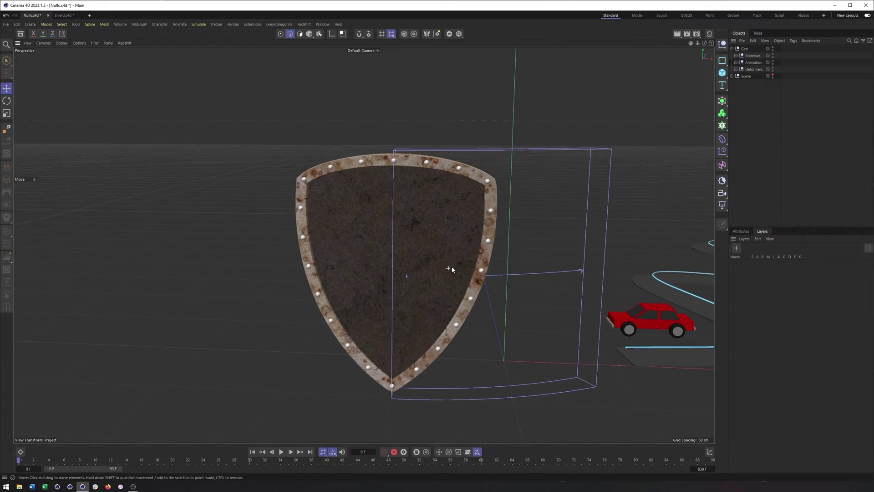
{"action": "left_click", "coordinate": [736, 56]}
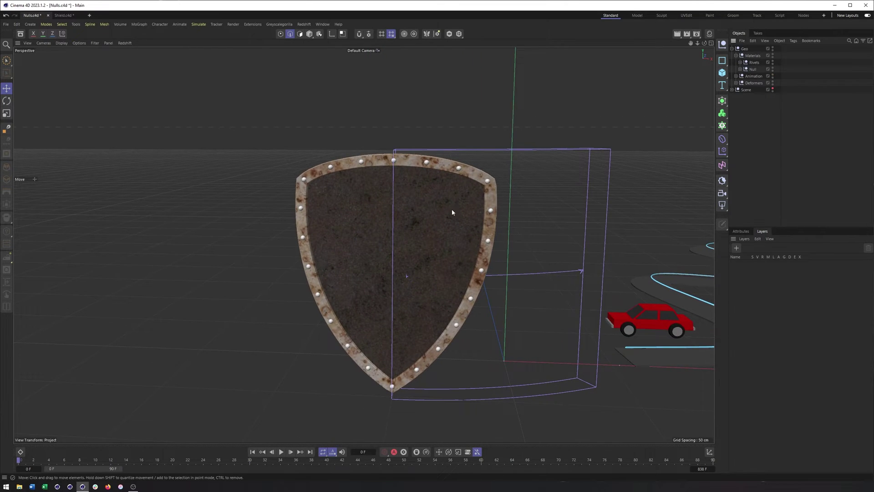
{"action": "scroll", "coordinate": [427, 208], "scroll_direction": "up", "scroll_amount": 5}
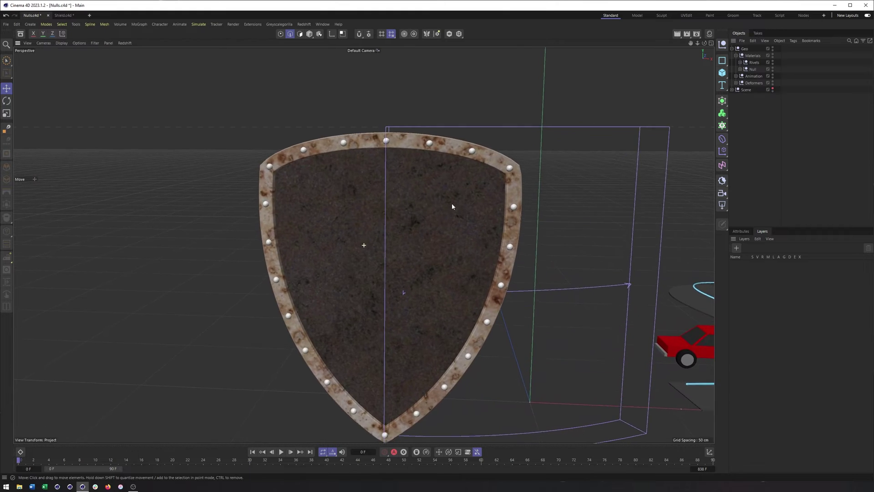
{"action": "middle_click_drag", "start_coordinate": [452, 207], "coordinate": [467, 195], "text": "alt"}
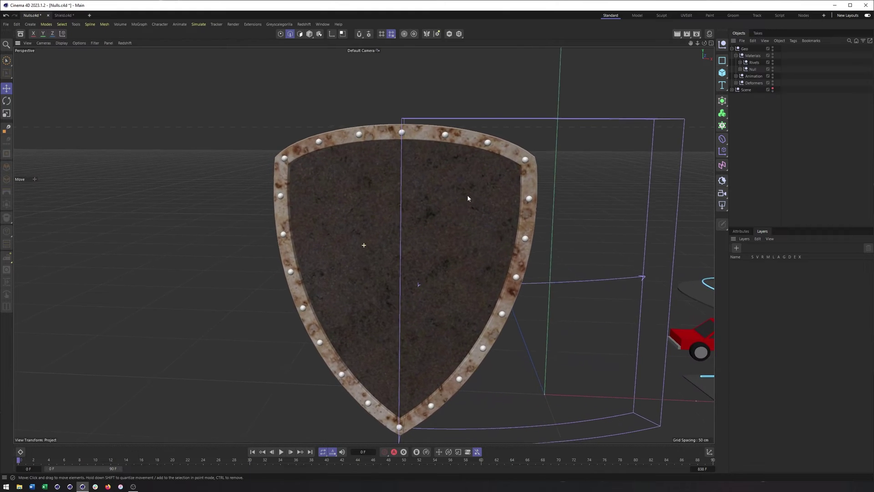
{"action": "left_click", "coordinate": [740, 63]}
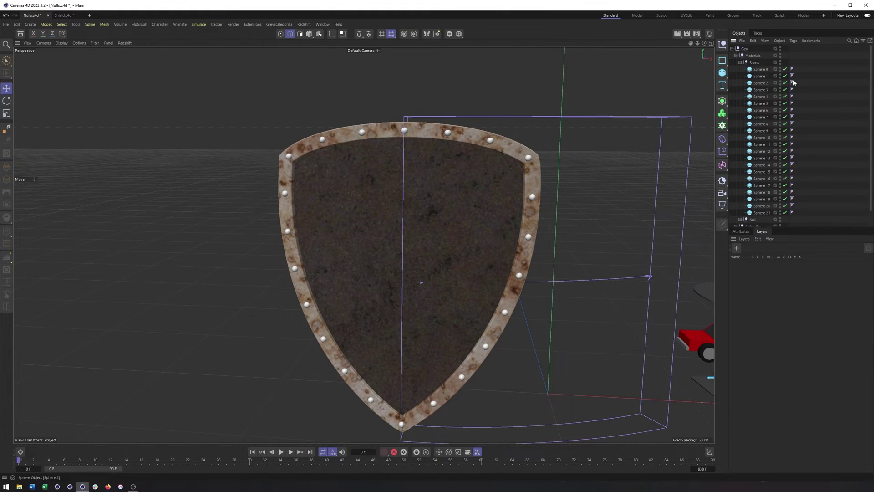
{"action": "left_click", "coordinate": [760, 70]}
{"action": "left_click", "coordinate": [760, 97]}
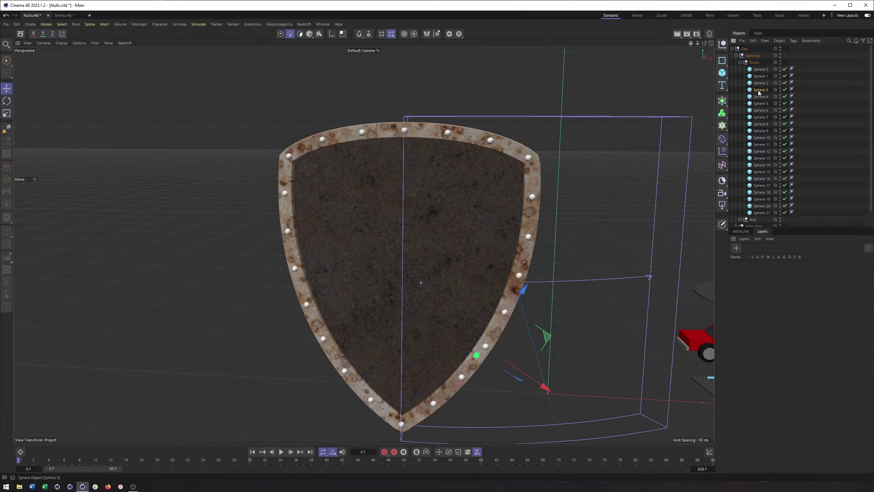
Show the scene's materials and apply the Aluminum Corroded 01 material individually to Sphere 0 through Sphere 7.
{"action": "left_click", "coordinate": [709, 35]}
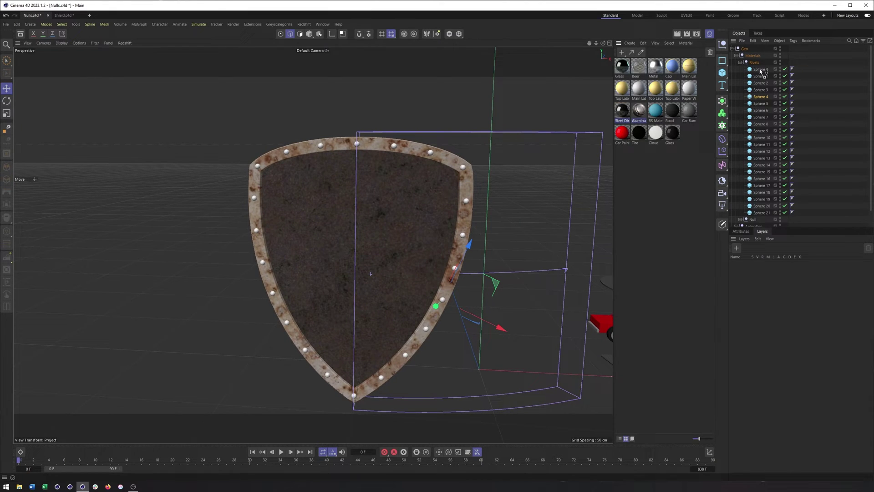
{"action": "left_click_drag", "start_coordinate": [761, 71], "coordinate": [760, 72]}
{"action": "left_click", "coordinate": [640, 111]}
{"action": "mouse_move", "coordinate": [641, 113]}
{"action": "left_mouse_down"}
{"action": "mouse_move", "coordinate": [757, 71]}
{"action": "mouse_move", "coordinate": [800, 86]}
{"action": "mouse_move", "coordinate": [801, 122]}
{"action": "left_mouse_up"}
Examine the projection, tiling and coordinate settings of Sphere 0's material tag.
{"action": "left_click", "coordinate": [799, 69]}
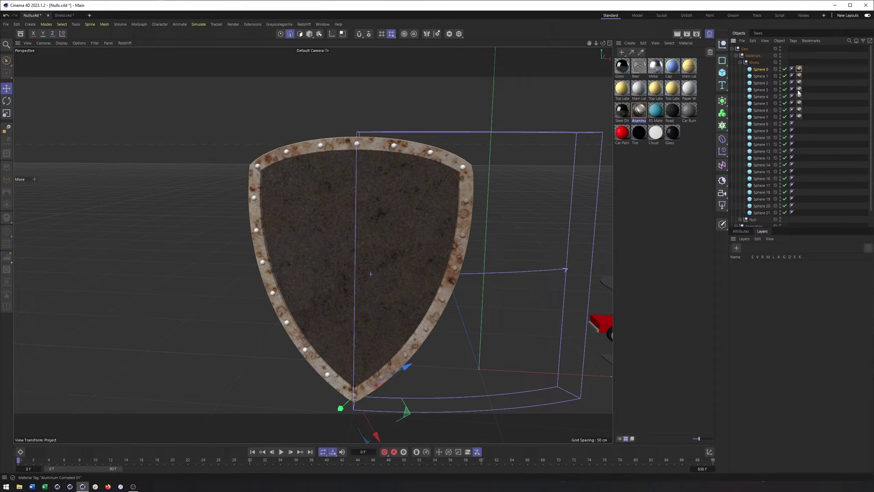
{"action": "left_click", "coordinate": [747, 232]}
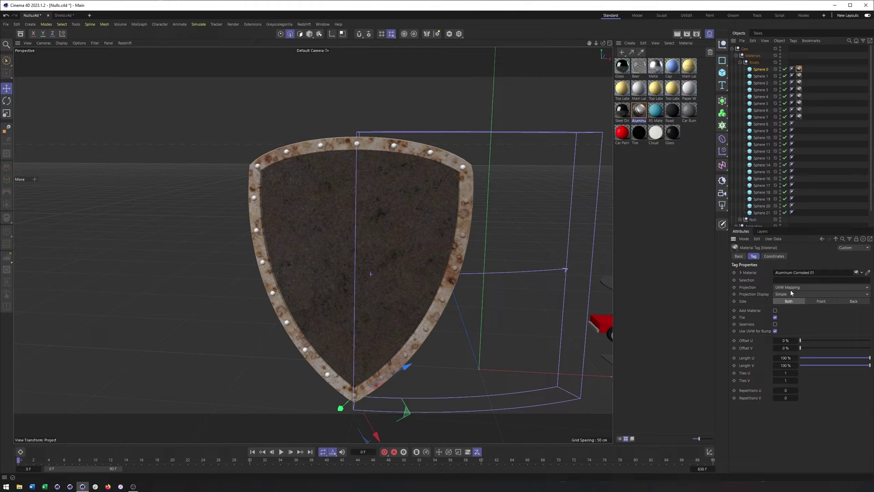
{"action": "left_click", "coordinate": [773, 256]}
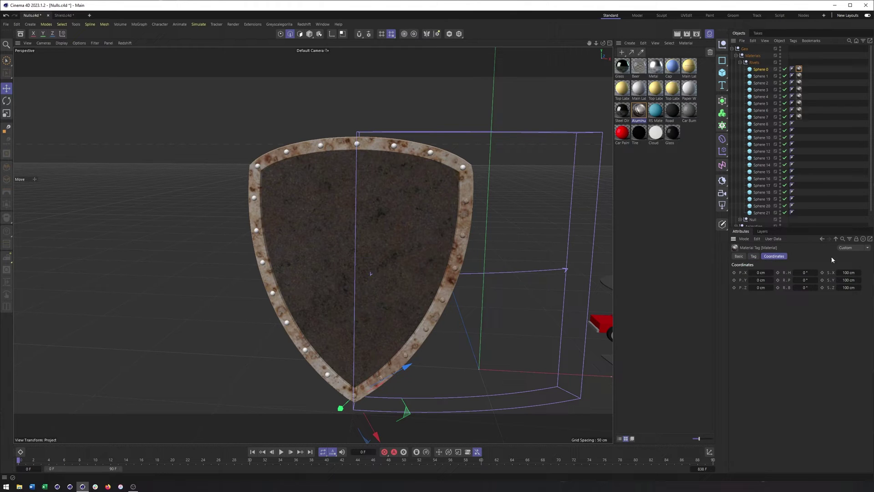
{"action": "left_click", "coordinate": [753, 257]}
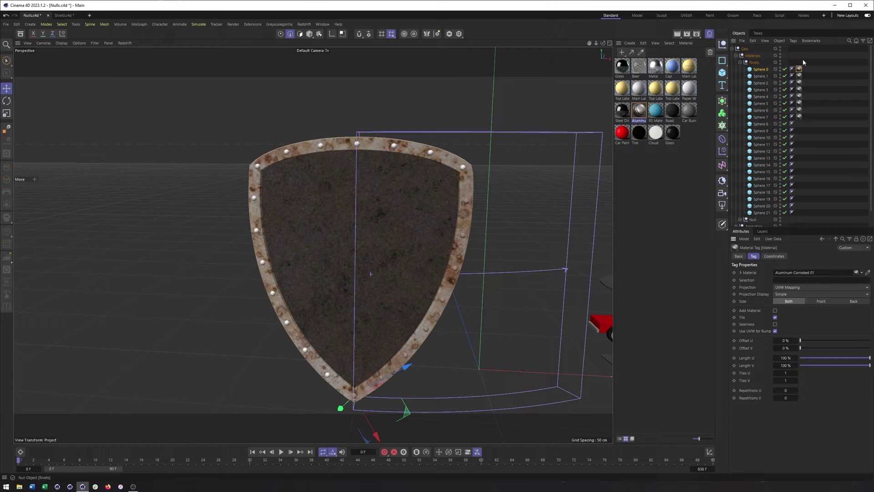
Delete the material tags from Sphere 0 through Sphere 7 and select the Rivets null.
{"action": "left_click_drag", "start_coordinate": [803, 61], "coordinate": [803, 125]}
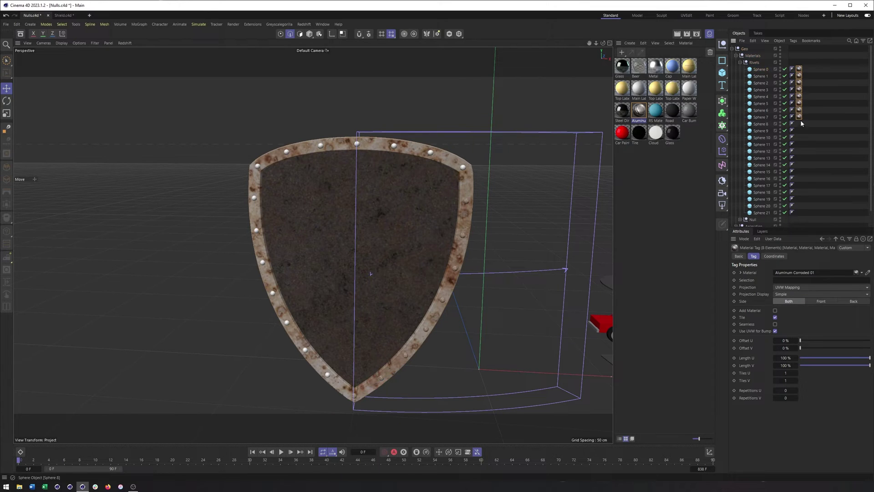
{"action": "key", "text": "Delete"}
{"action": "left_click", "coordinate": [754, 63]}
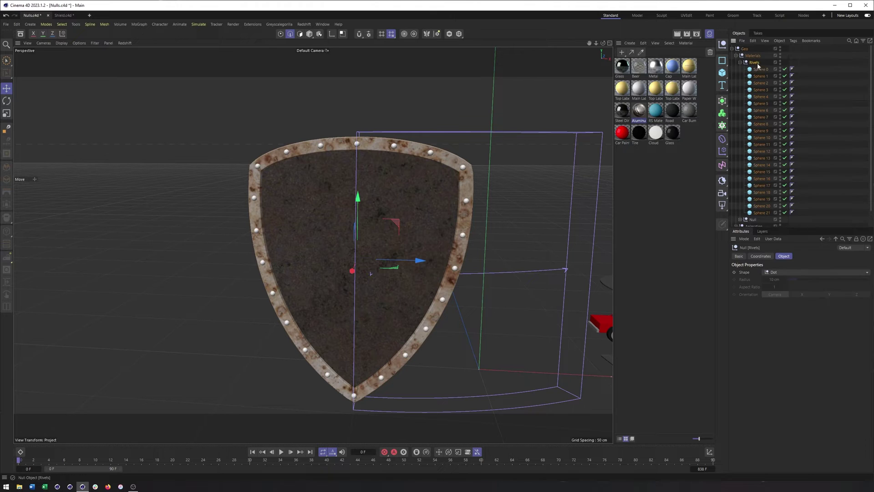
Apply the Aluminum Corroded 01 material to the collapsed Rivets null and inspect the rivets along the shield's upper rim.
{"action": "left_click", "coordinate": [741, 63]}
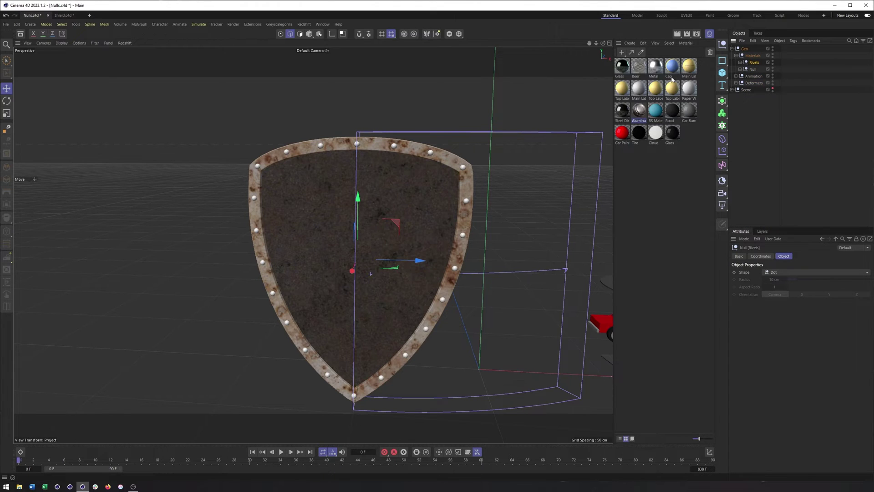
{"action": "left_click_drag", "start_coordinate": [752, 56], "coordinate": [757, 64]}
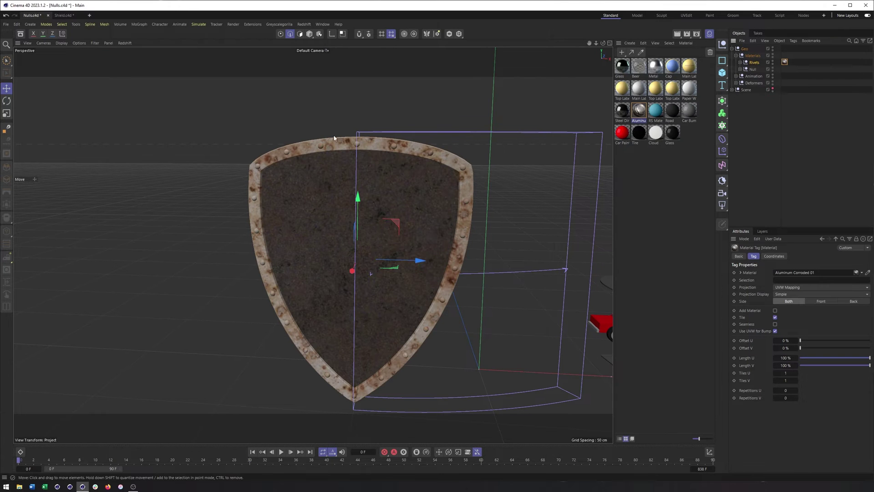
{"action": "scroll", "coordinate": [428, 140], "scroll_direction": "up", "scroll_amount": 5}
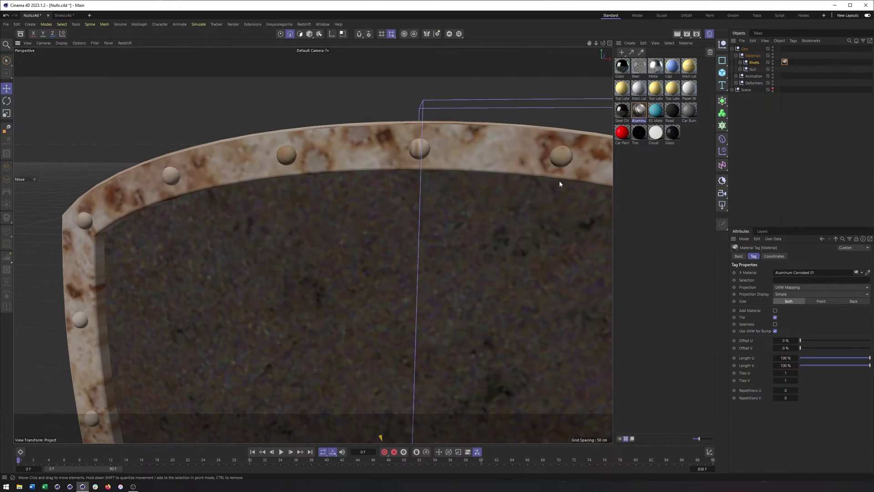
{"action": "middle_click_drag", "start_coordinate": [560, 184], "coordinate": [440, 173], "text": "alt"}
{"action": "scroll", "coordinate": [441, 173], "scroll_direction": "down", "scroll_amount": 3}
{"action": "left_click_drag", "start_coordinate": [422, 172], "coordinate": [388, 170], "text": "alt"}
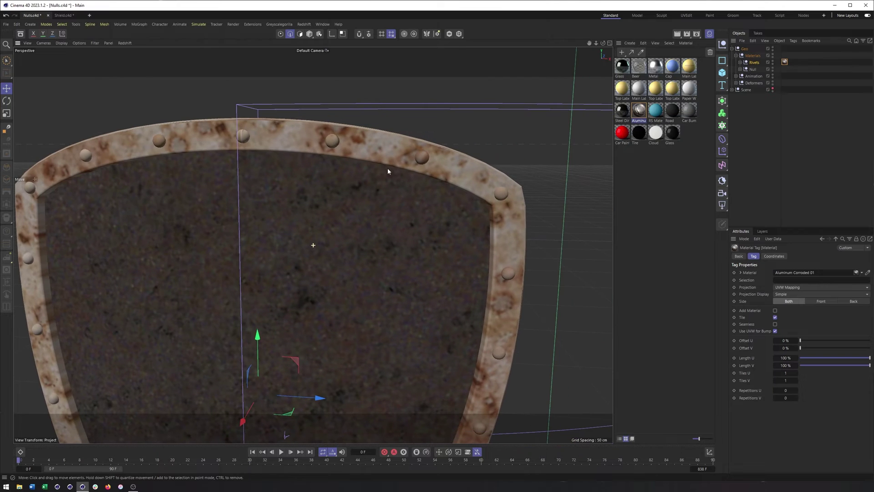
Try the Top Label 2 material on Sphere 0 inside the Rivets null, inspect the shield's bottom tip, and delete that tag.
{"action": "left_click", "coordinate": [739, 62]}
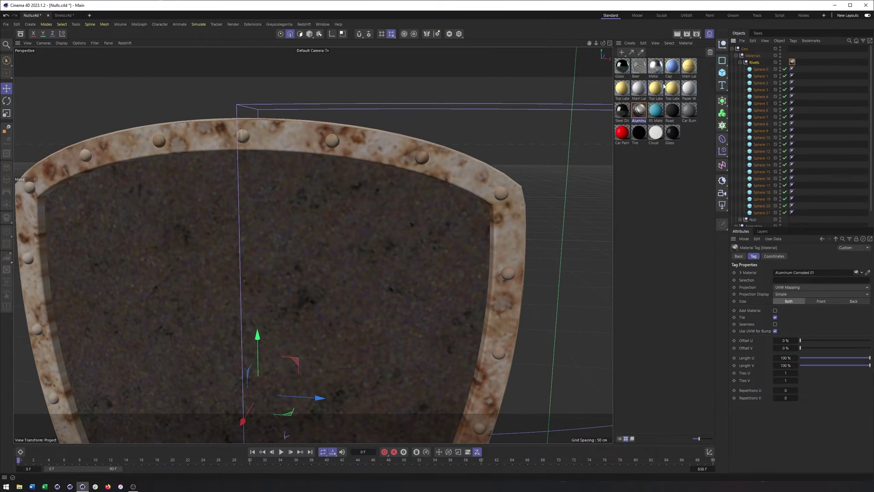
{"action": "left_click_drag", "start_coordinate": [652, 88], "coordinate": [771, 69]}
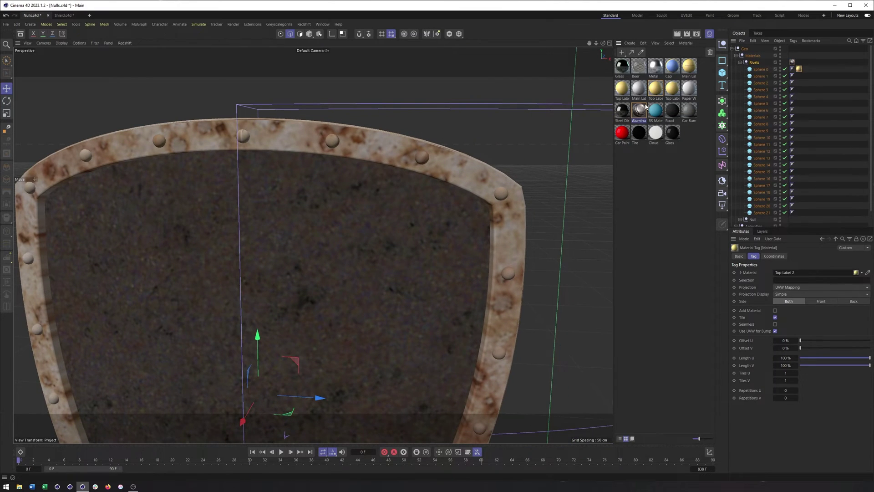
{"action": "scroll", "coordinate": [364, 214], "scroll_direction": "down", "scroll_amount": 2}
{"action": "scroll", "coordinate": [365, 214], "scroll_direction": "down", "scroll_amount": 4}
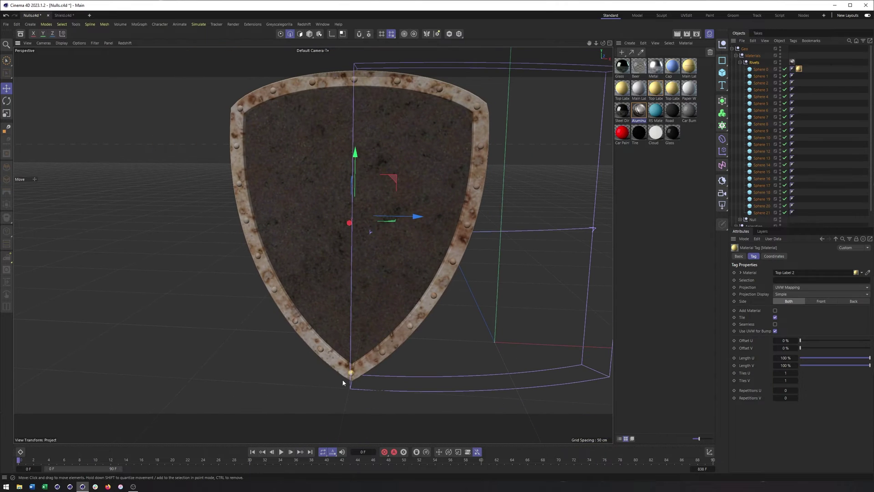
{"action": "scroll", "coordinate": [350, 375], "scroll_direction": "up", "scroll_amount": 5}
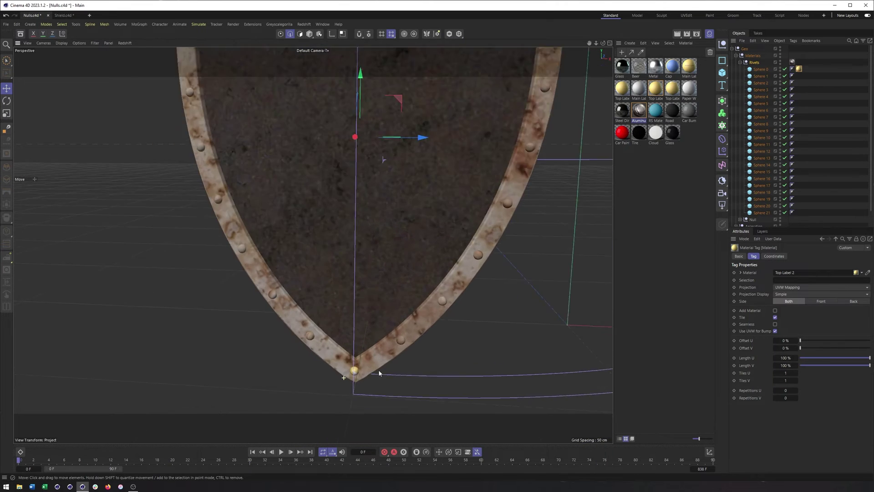
{"action": "scroll", "coordinate": [383, 288], "scroll_direction": "down", "scroll_amount": 3}
{"action": "scroll", "coordinate": [384, 287], "scroll_direction": "down", "scroll_amount": 2}
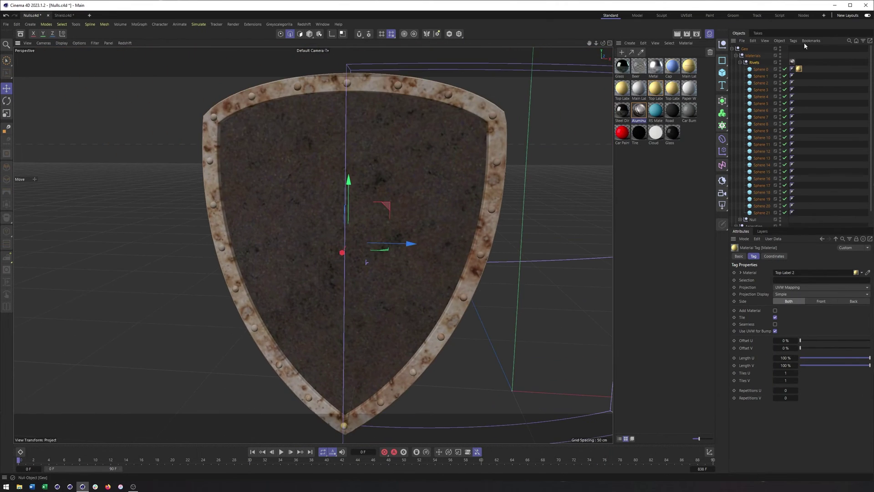
{"action": "key", "text": "Delete"}
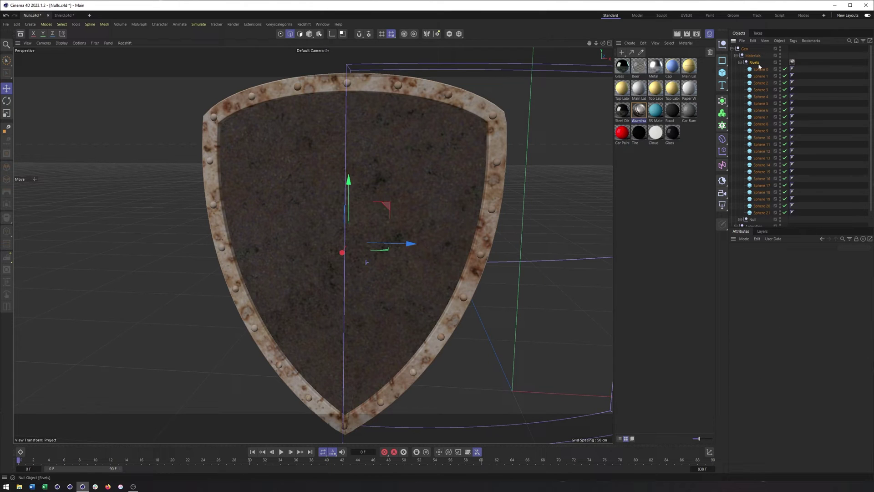
Collapse the Rivets null and set its material tag's projection to Cubic.
{"action": "left_click", "coordinate": [740, 62]}
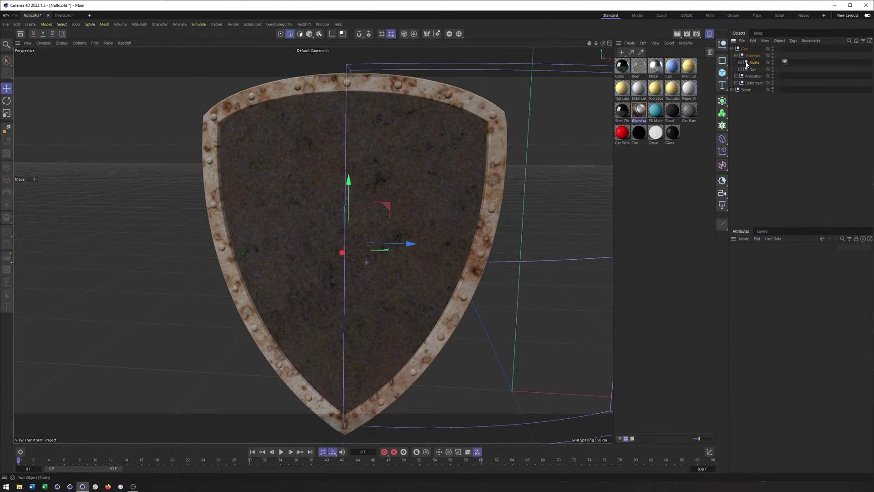
{"action": "left_click", "coordinate": [784, 61]}
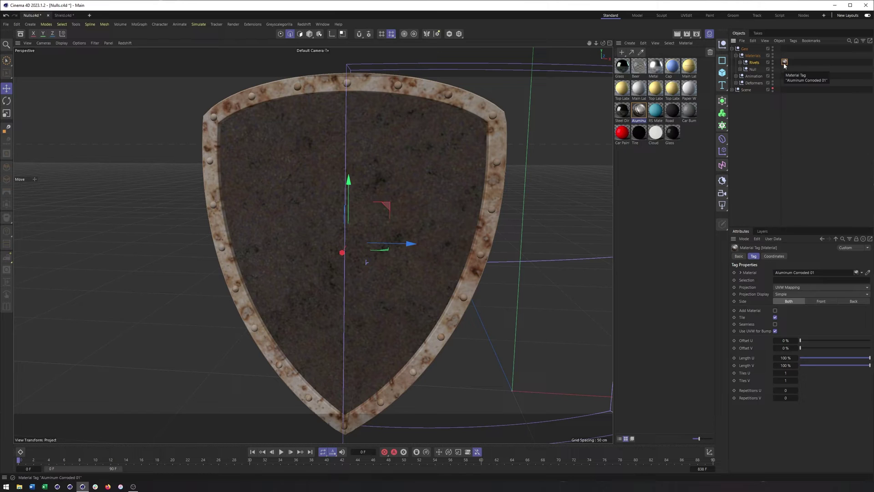
{"action": "left_click", "coordinate": [795, 287]}
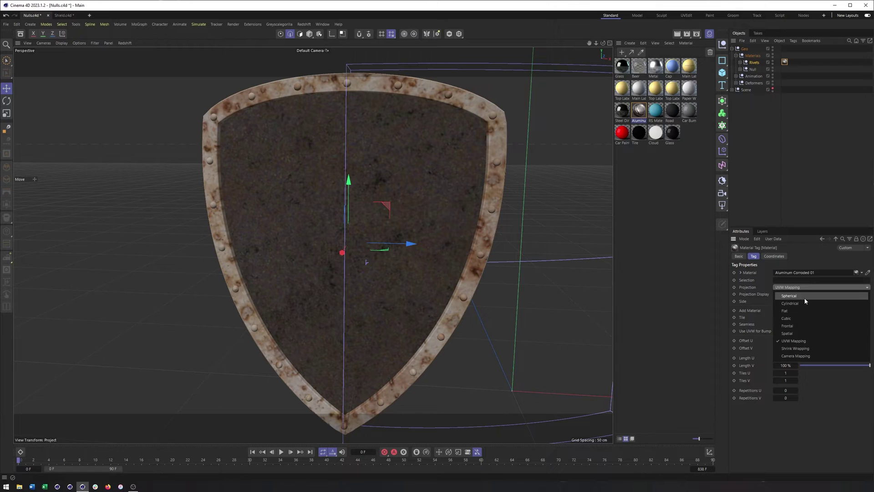
{"action": "left_click", "coordinate": [802, 318]}
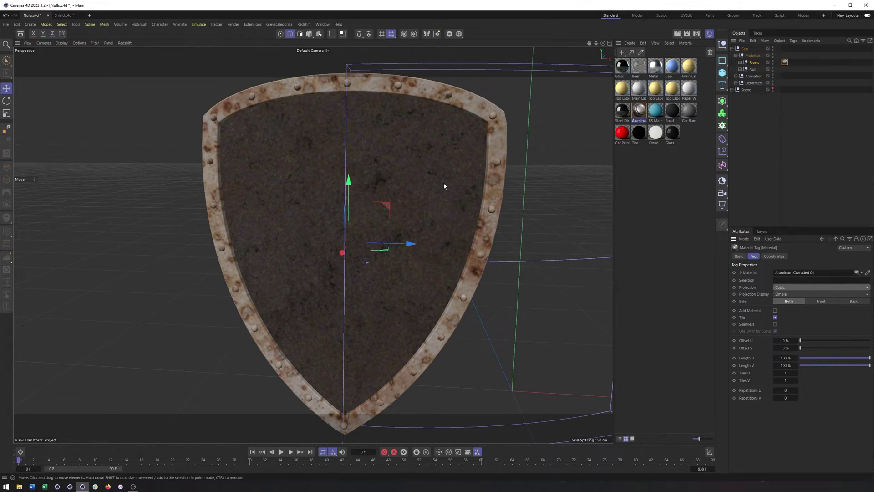
{"action": "middle_click_drag", "start_coordinate": [444, 185], "coordinate": [460, 198], "text": "alt"}
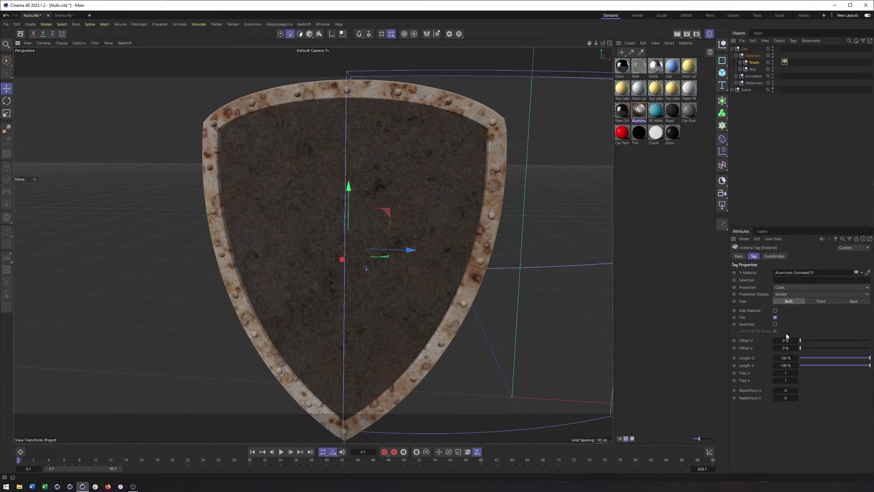
{"action": "left_click_drag", "start_coordinate": [847, 360], "coordinate": [870, 360]}
Delete the Aluminum Corroded 01 tag from the Rivets null and collapse the Materials null.
{"action": "left_click", "coordinate": [740, 62]}
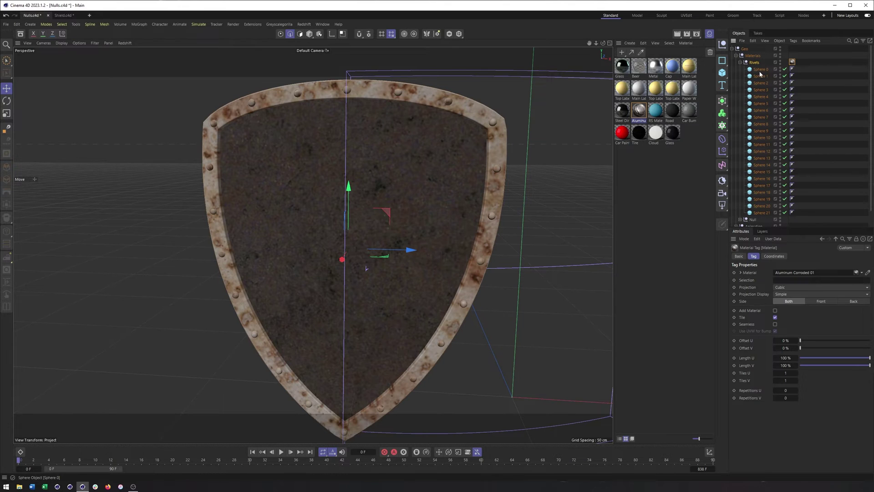
{"action": "left_click", "coordinate": [793, 63]}
{"action": "left_click", "coordinate": [740, 62]}
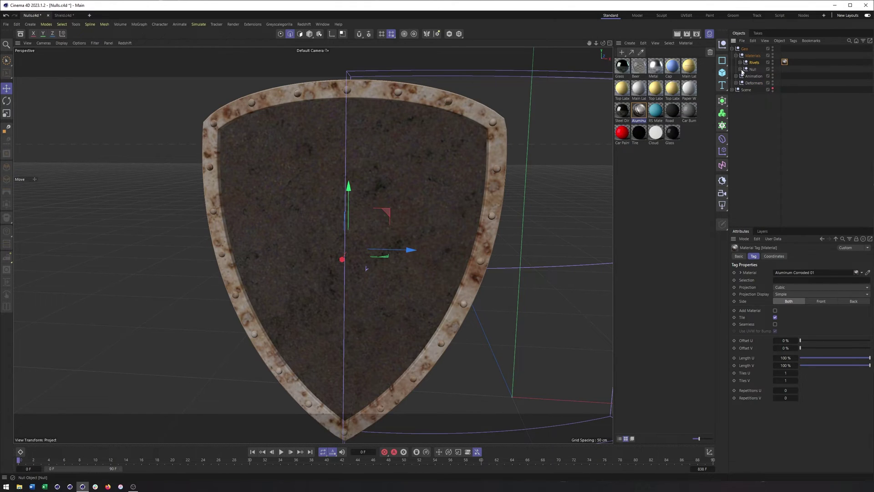
{"action": "key", "text": "Delete"}
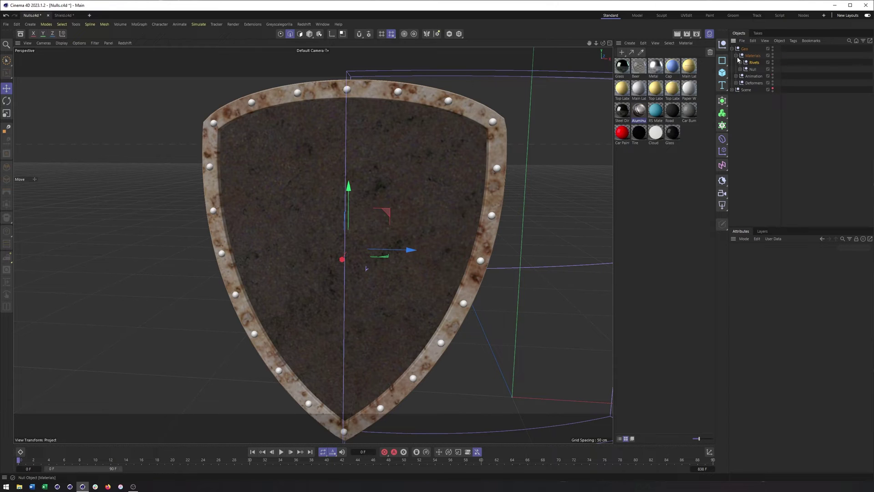
{"action": "left_click", "coordinate": [736, 56]}
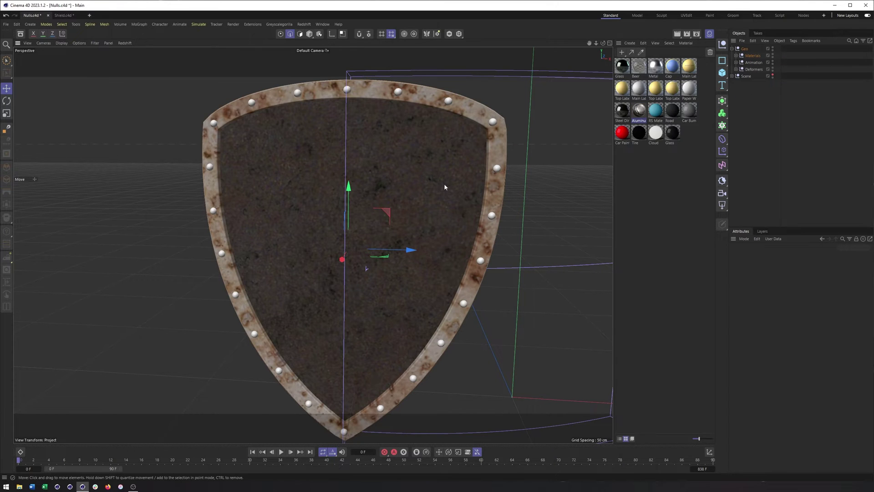
Hide the scene's materials list and expand the Animation null, with its Car null collapsed.
{"action": "middle_click_drag", "start_coordinate": [445, 187], "coordinate": [303, 197], "text": "alt"}
{"action": "middle_click_drag", "start_coordinate": [390, 203], "coordinate": [300, 198], "text": "alt"}
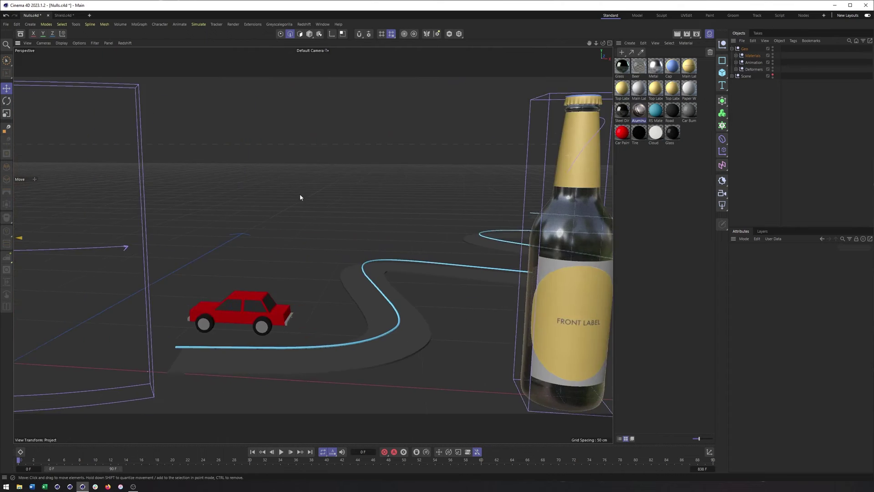
{"action": "scroll", "coordinate": [300, 197], "scroll_direction": "down", "scroll_amount": 5}
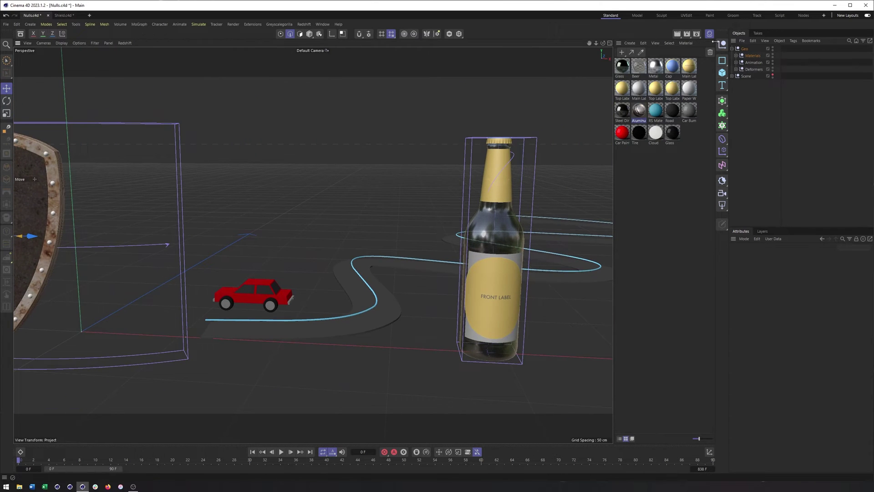
{"action": "left_click", "coordinate": [710, 33]}
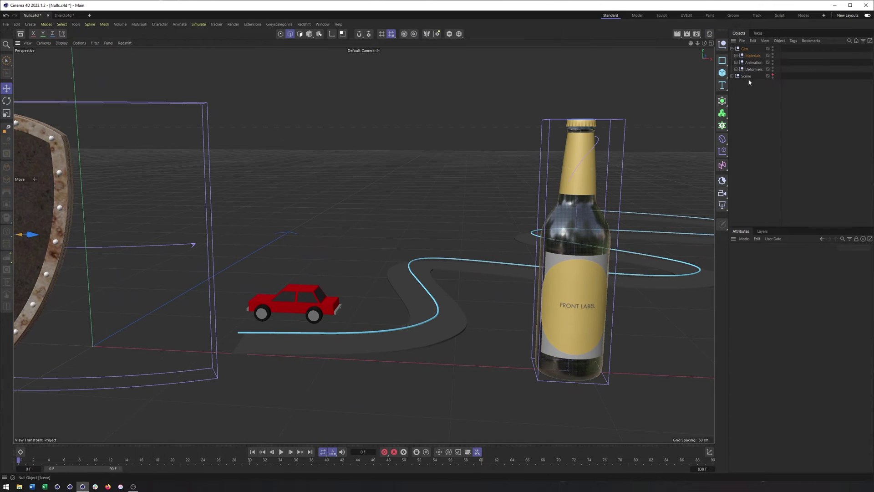
{"action": "left_click", "coordinate": [754, 62]}
{"action": "left_click", "coordinate": [737, 63]}
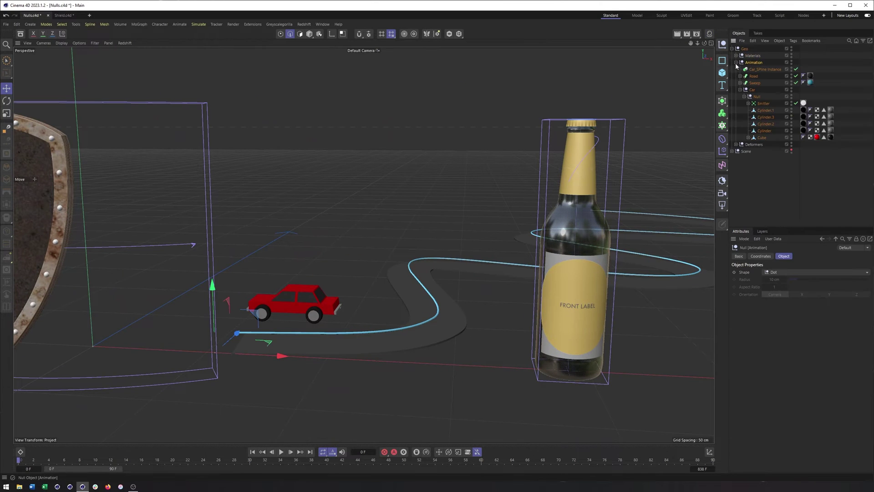
{"action": "left_click", "coordinate": [740, 89]}
Hide the Deformers and Materials nulls in the viewport, leaving the car and road shown.
{"action": "left_click_drag", "start_coordinate": [414, 212], "coordinate": [439, 227], "text": "alt"}
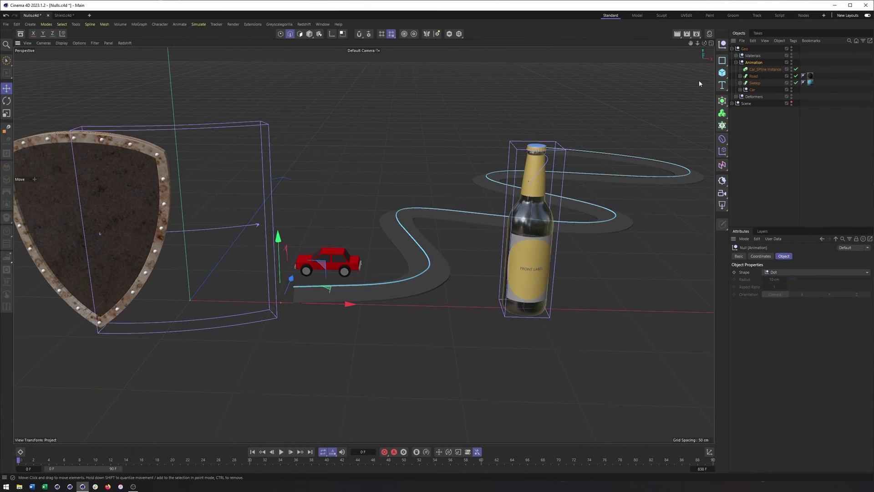
{"action": "left_click", "coordinate": [792, 96]}
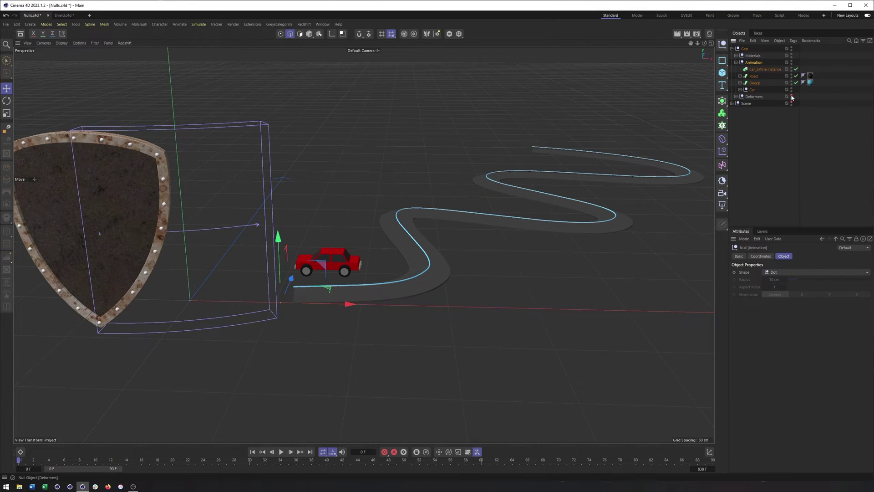
{"action": "left_click", "coordinate": [792, 55]}
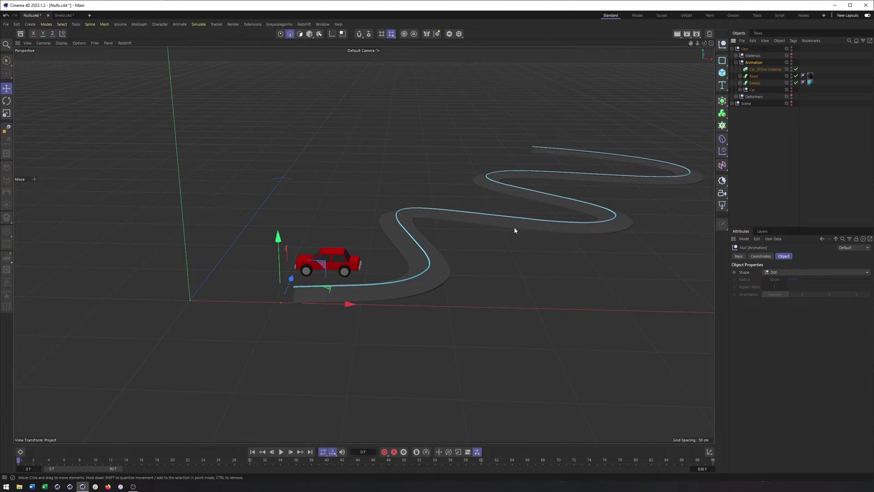
{"action": "left_click_drag", "start_coordinate": [514, 227], "coordinate": [421, 247], "text": "alt"}
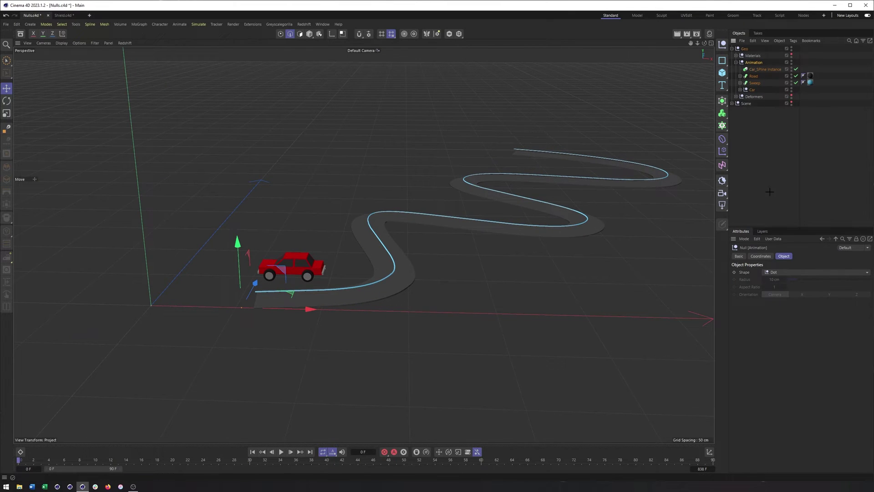
Select the Car_SPline Instance, the Sweep and the Car null in turn, and expand the Car null.
{"action": "left_click", "coordinate": [584, 231]}
{"action": "left_click", "coordinate": [270, 294]}
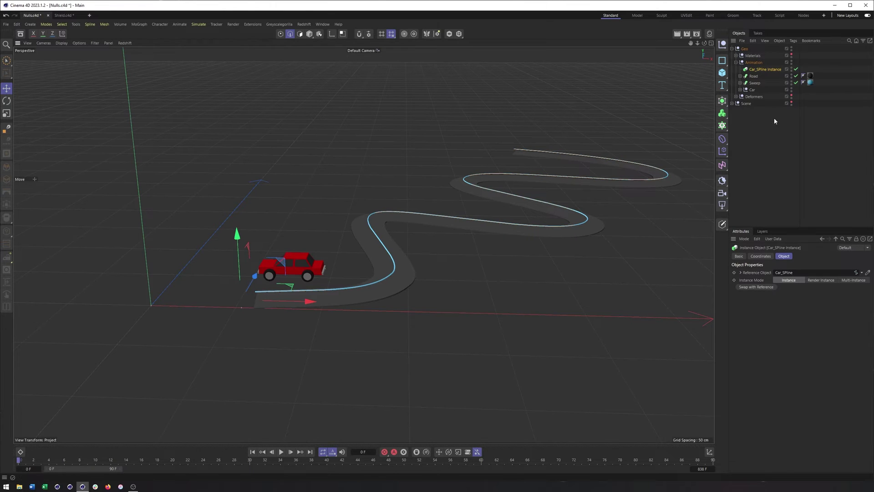
{"action": "left_click", "coordinate": [757, 83]}
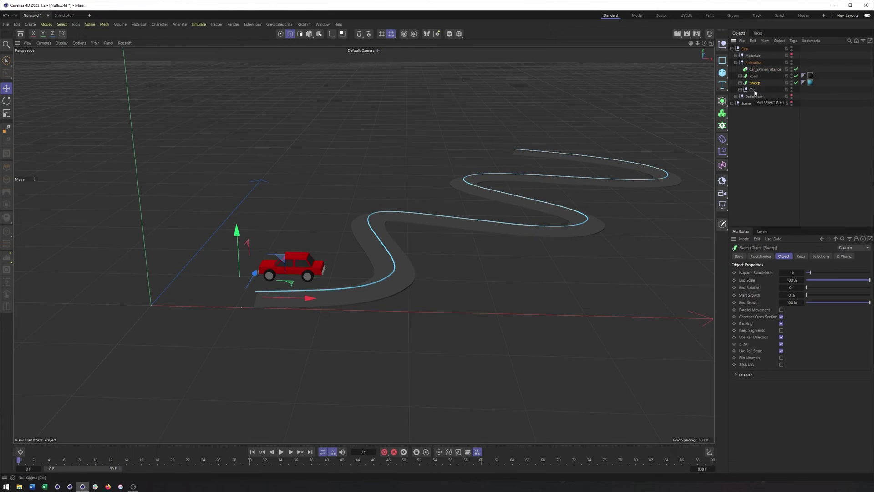
{"action": "left_click", "coordinate": [752, 90]}
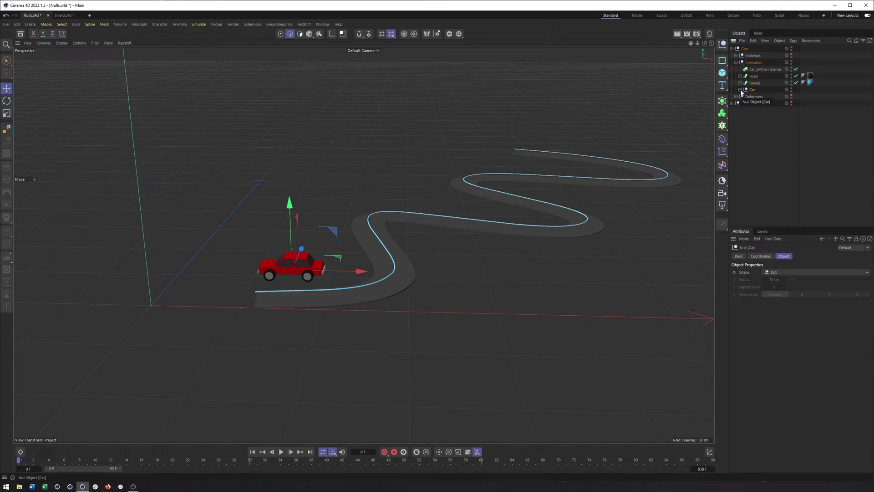
{"action": "left_click", "coordinate": [739, 90]}
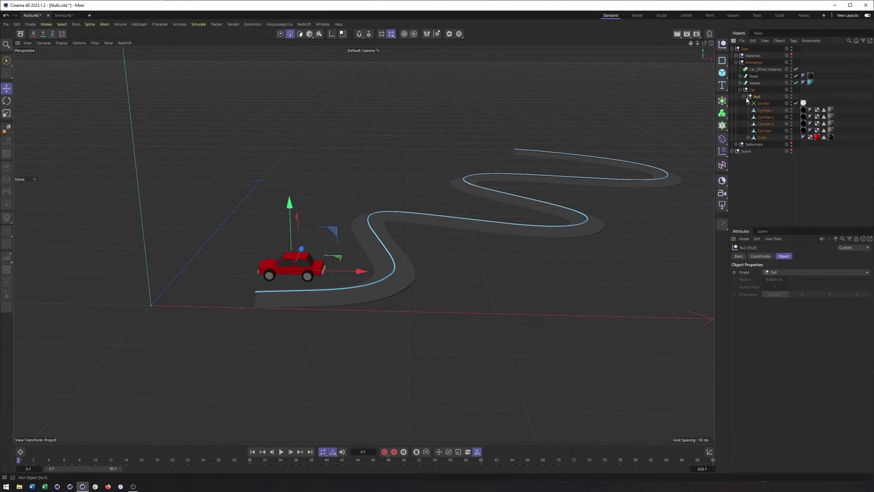
Add an Align to Spline tag to the null inside Car and set its Spline Path to Car_SPline Instance.
{"action": "left_click", "coordinate": [744, 97]}
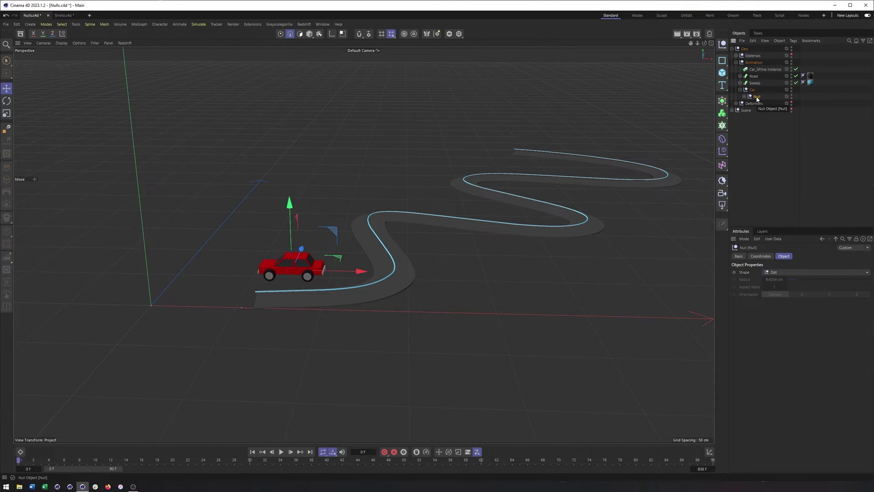
{"action": "right_click", "coordinate": [758, 98]}
{"action": "mouse_move", "coordinate": [783, 114]}
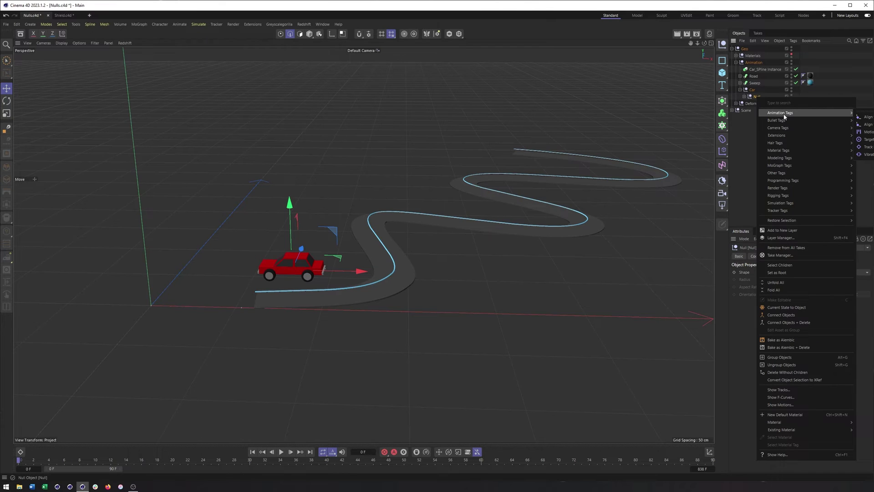
{"action": "left_click", "coordinate": [866, 124]}
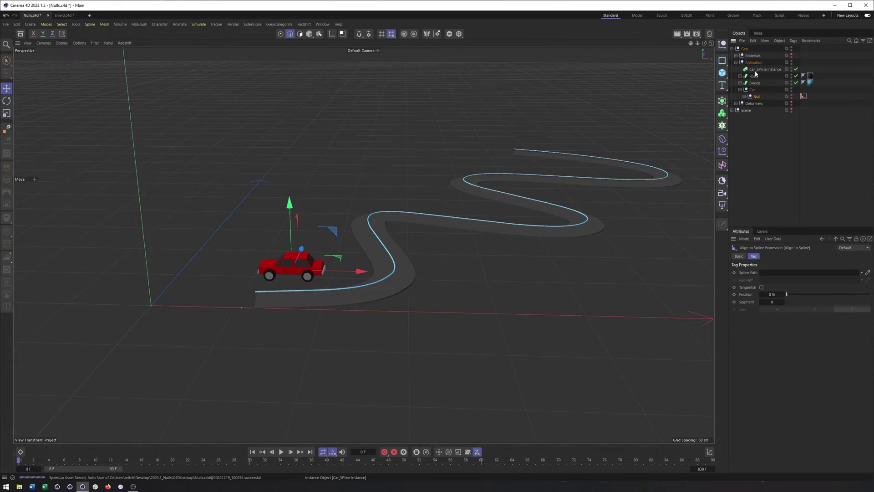
{"action": "left_click_drag", "start_coordinate": [756, 73], "coordinate": [789, 277]}
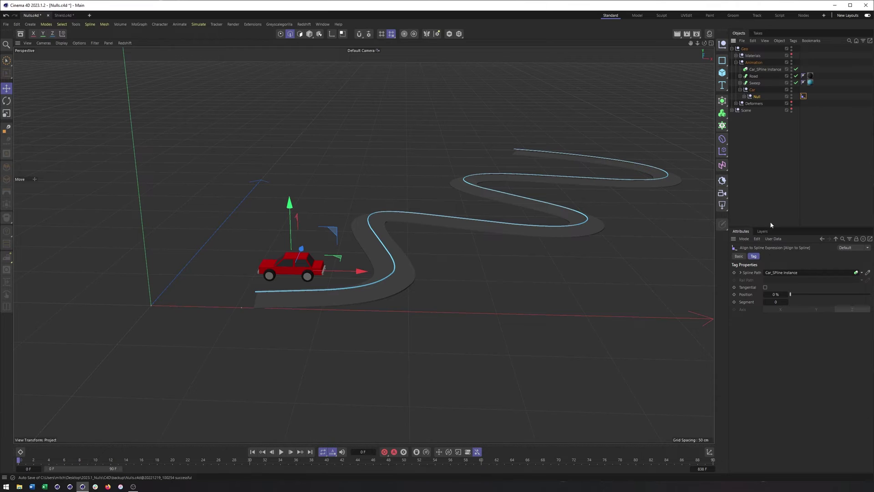
Enable Tangential on the inner null's Align to Spline tag and set its Spline Path to Car_SPline from the expanded Sweep.
{"action": "left_click", "coordinate": [765, 288]}
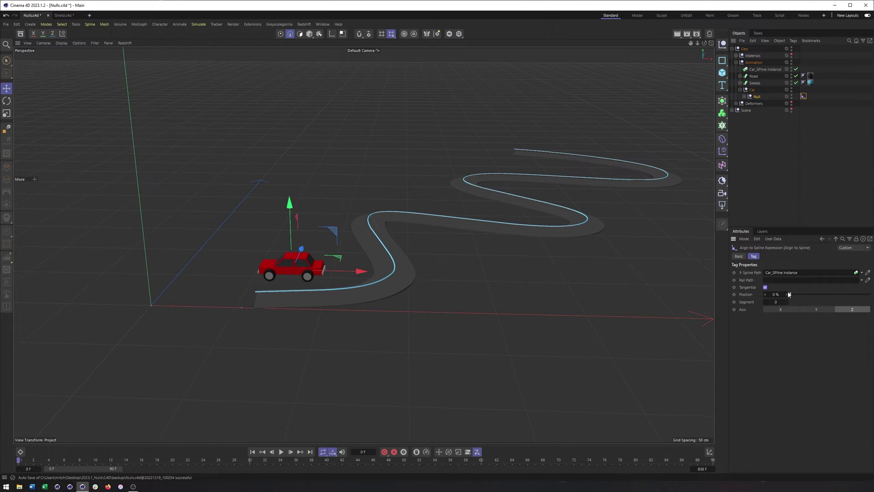
{"action": "left_click_drag", "start_coordinate": [793, 296], "coordinate": [790, 295]}
{"action": "left_click_drag", "start_coordinate": [805, 99], "coordinate": [781, 271]}
{"action": "left_click", "coordinate": [739, 82]}
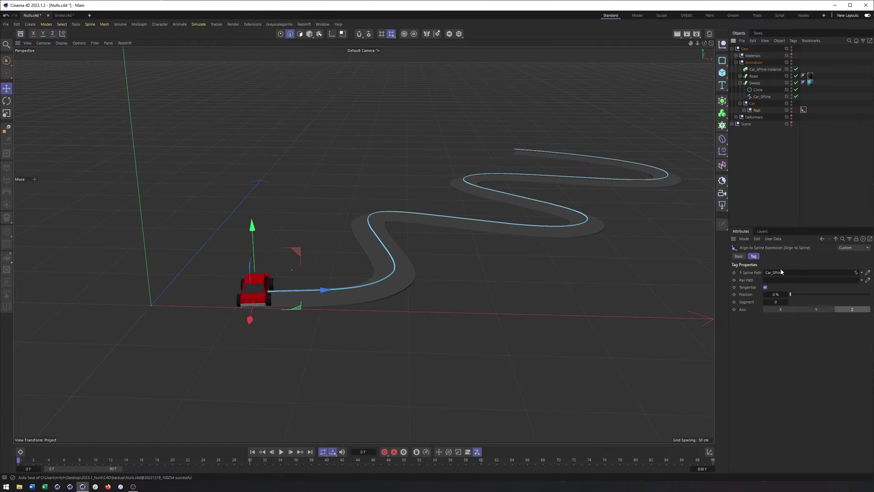
Delete the Car_SPline Instance, and set the inner null's Align to Spline tag to the X axis after testing its Position.
{"action": "left_click", "coordinate": [773, 72]}
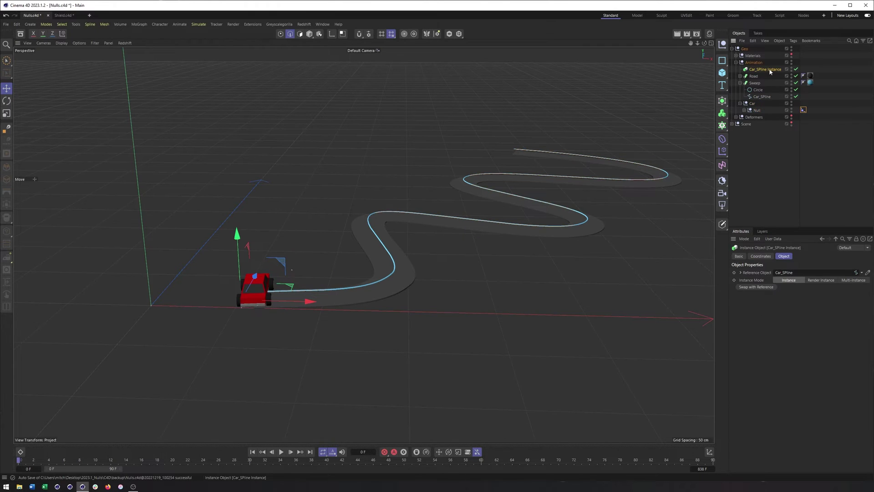
{"action": "key", "text": "Delete"}
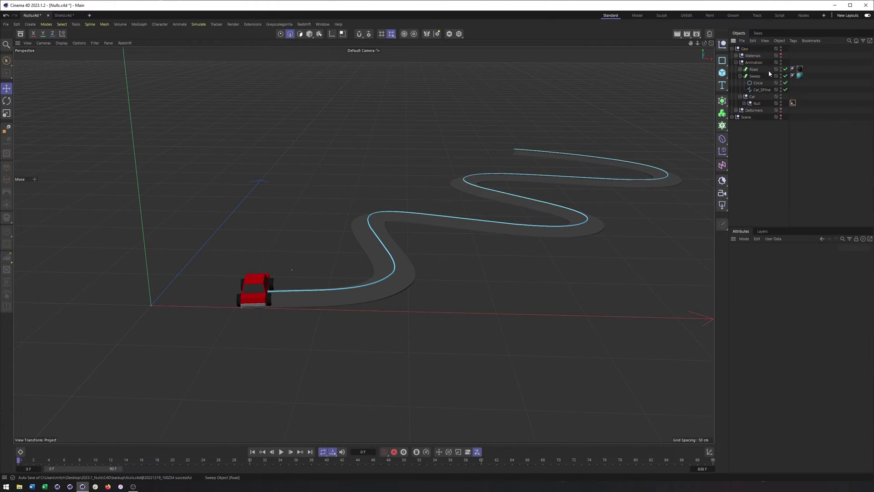
{"action": "left_click", "coordinate": [793, 103]}
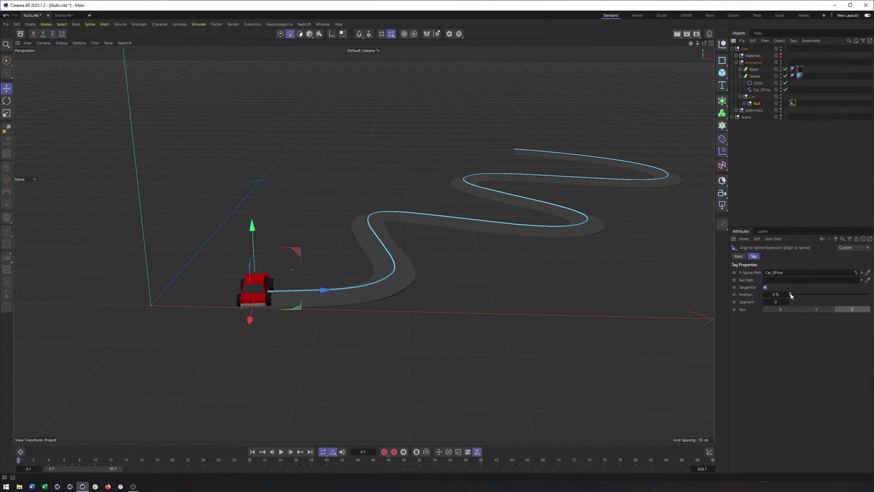
{"action": "mouse_move", "coordinate": [791, 295]}
{"action": "left_mouse_down"}
{"action": "mouse_move", "coordinate": [868, 297]}
{"action": "mouse_move", "coordinate": [780, 295]}
{"action": "left_mouse_up"}
{"action": "left_click", "coordinate": [778, 309]}
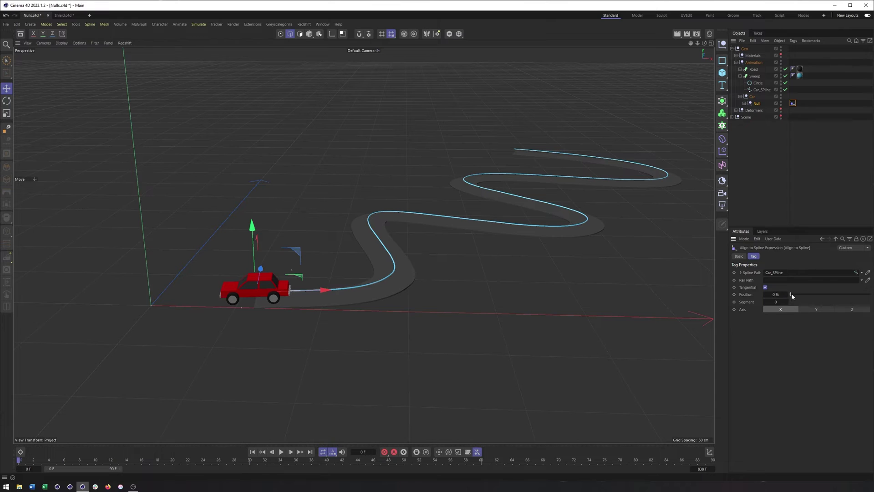
Try to rotate the null inside Car, and test the Align to Spline Position before resetting it to 0 %.
{"action": "key", "text": "r"}
{"action": "mouse_move", "coordinate": [297, 299]}
{"action": "left_mouse_down"}
{"action": "mouse_move", "coordinate": [318, 297]}
{"action": "mouse_move", "coordinate": [230, 235]}
{"action": "mouse_move", "coordinate": [220, 259]}
{"action": "mouse_move", "coordinate": [314, 298]}
{"action": "left_mouse_up"}
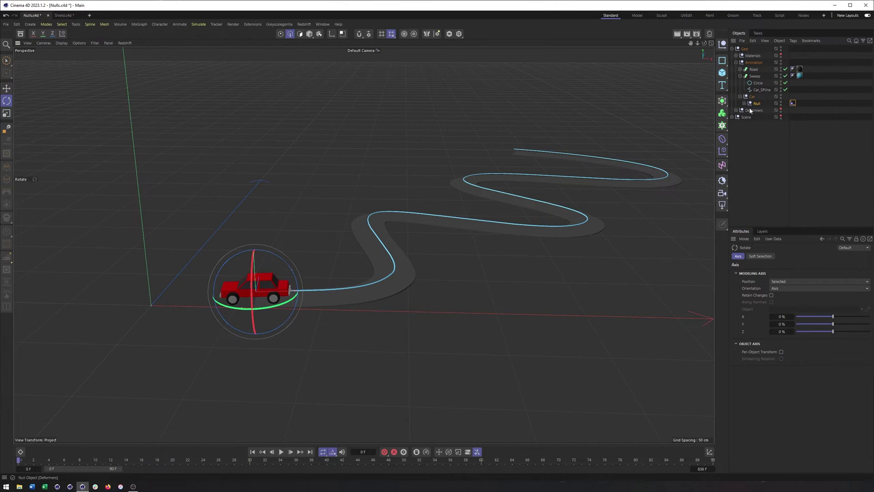
{"action": "left_click", "coordinate": [793, 103]}
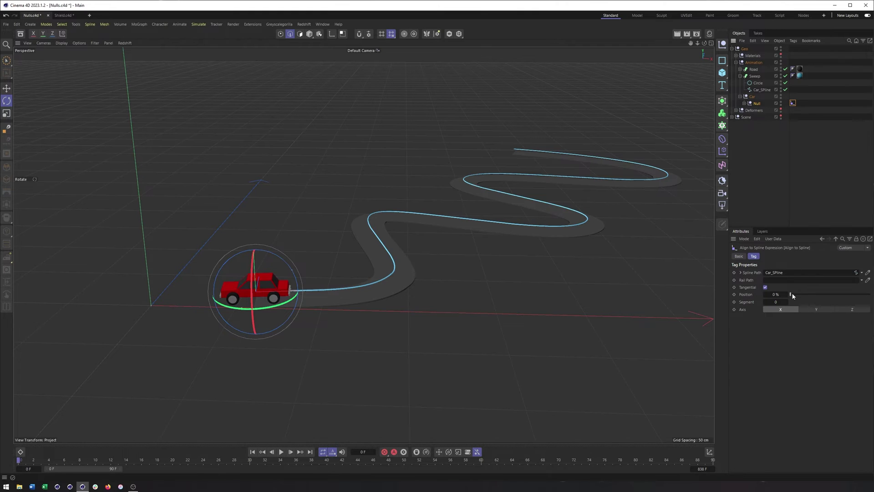
{"action": "left_click_drag", "start_coordinate": [792, 295], "coordinate": [772, 295]}
{"action": "right_click", "coordinate": [786, 296]}
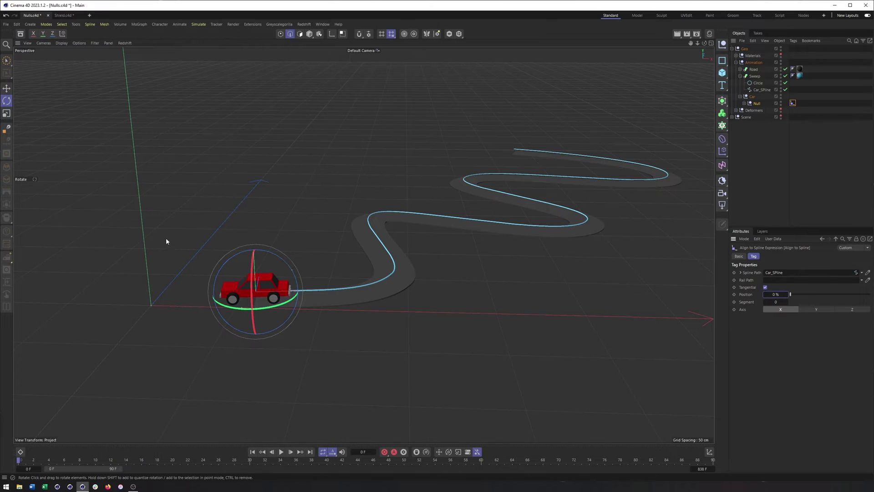
Try to rotate the car parts from Emitter to Cube inside the null, and collapse the null again.
{"action": "left_click", "coordinate": [756, 103]}
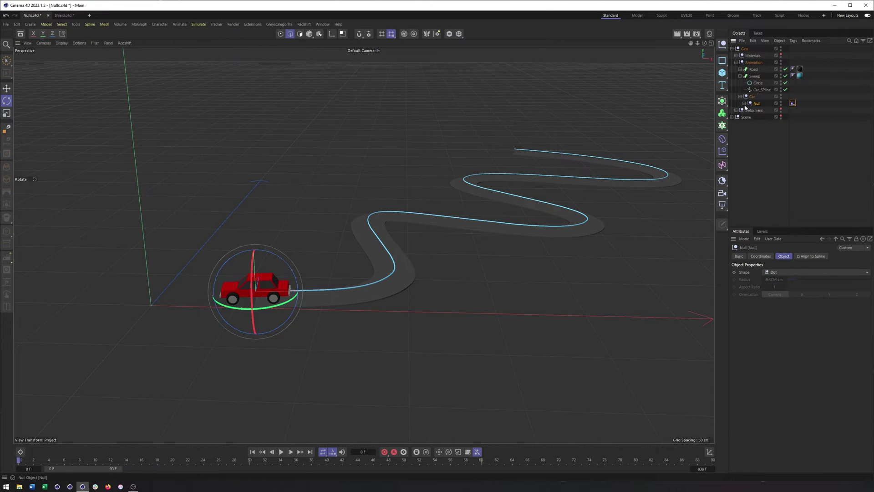
{"action": "left_click", "coordinate": [744, 103]}
{"action": "left_click", "coordinate": [762, 110]}
{"action": "left_click", "coordinate": [761, 144], "text": "shift"}
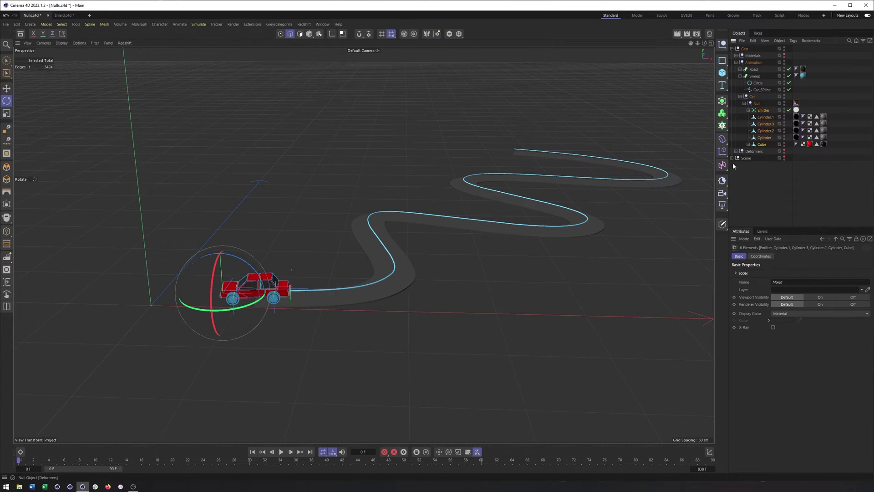
{"action": "key", "text": "Return"}
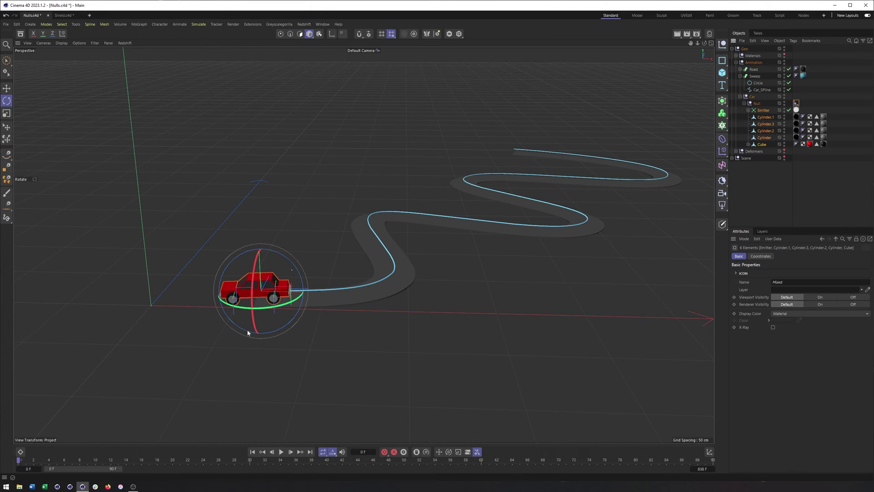
{"action": "mouse_move", "coordinate": [272, 310]}
{"action": "left_mouse_down"}
{"action": "mouse_move", "coordinate": [328, 283]}
{"action": "mouse_move", "coordinate": [294, 248]}
{"action": "mouse_move", "coordinate": [221, 235]}
{"action": "left_mouse_up"}
{"action": "mouse_move", "coordinate": [355, 312]}
{"action": "left_mouse_down", "text": "alt"}
{"action": "mouse_move", "coordinate": [283, 303]}
{"action": "mouse_move", "coordinate": [250, 318]}
{"action": "mouse_move", "coordinate": [328, 285]}
{"action": "left_mouse_up", "text": "alt"}
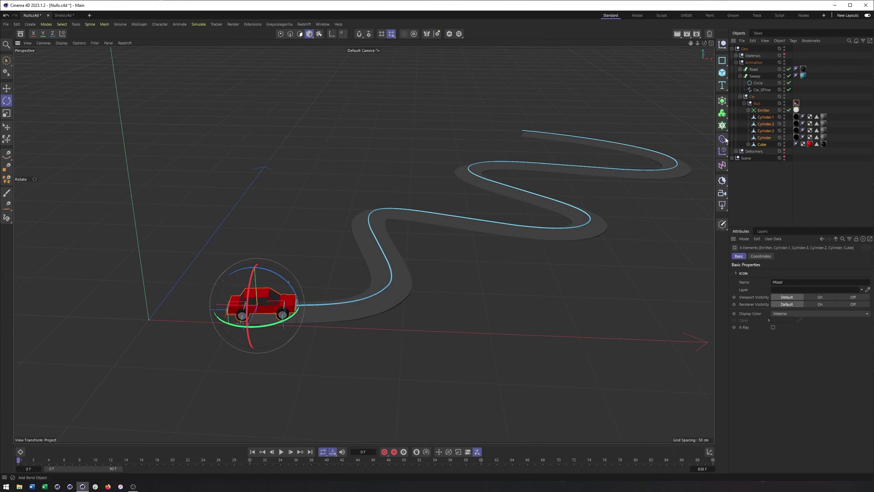
{"action": "left_click", "coordinate": [756, 104]}
{"action": "left_click", "coordinate": [744, 103]}
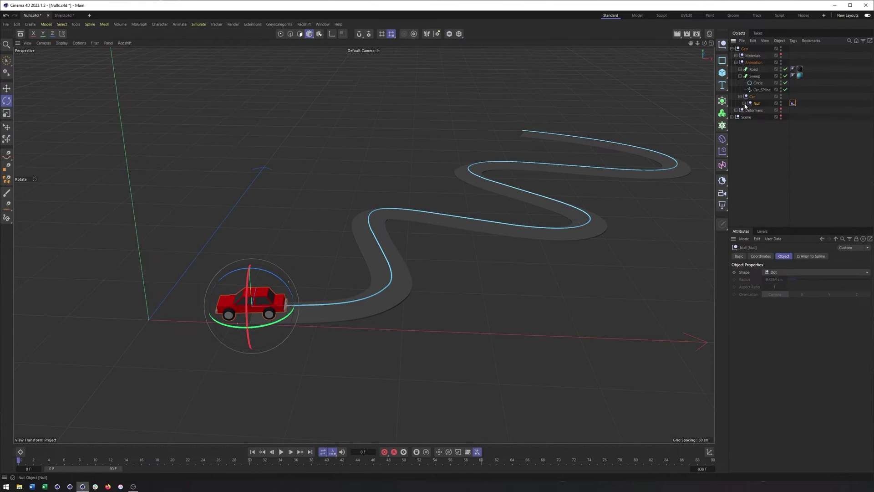
Select the Car null and the null inside it in turn, and remove the inner null's Align to Spline tag.
{"action": "left_click", "coordinate": [793, 102]}
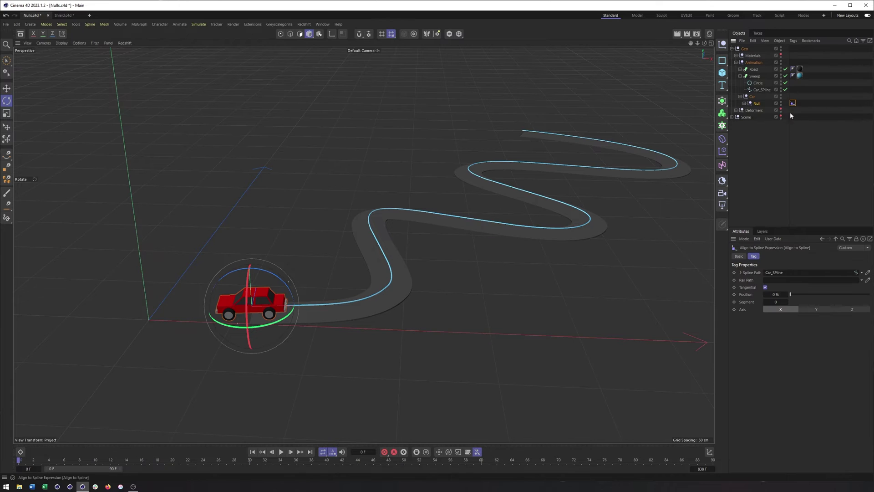
{"action": "left_click_drag", "start_coordinate": [427, 275], "coordinate": [387, 241], "text": "alt"}
{"action": "left_click", "coordinate": [751, 98]}
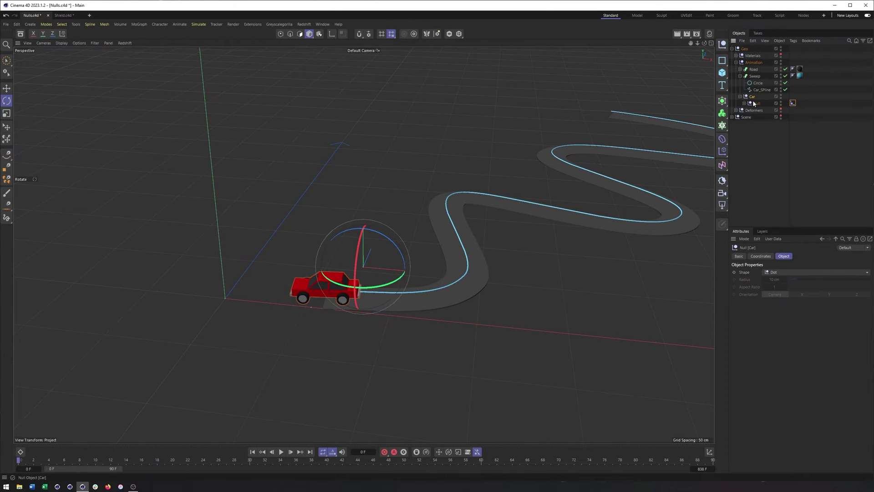
{"action": "left_click", "coordinate": [755, 104]}
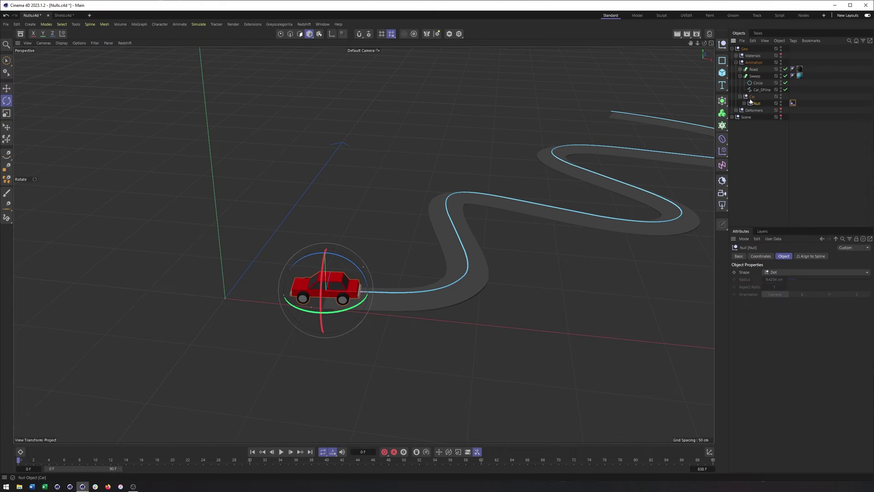
{"action": "left_click", "coordinate": [794, 103]}
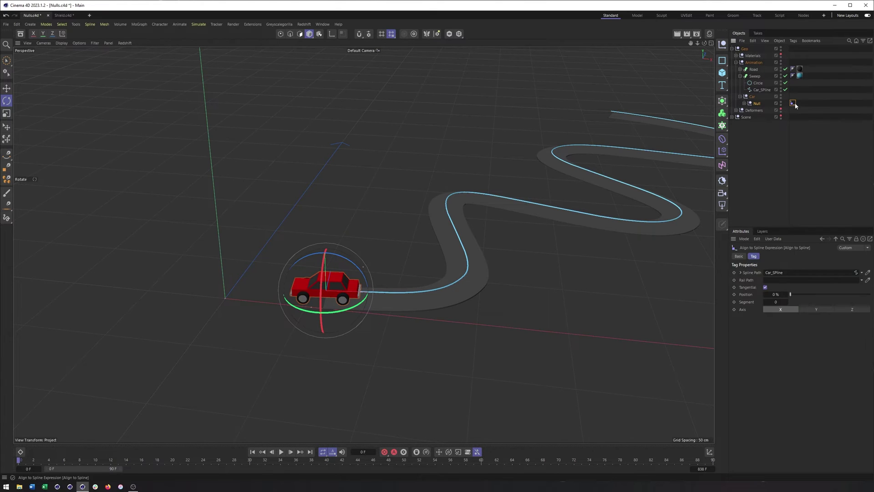
Add an Align to Spline tag to the Car null and set its Spline Path to Car_SPline.
{"action": "right_click", "coordinate": [751, 98]}
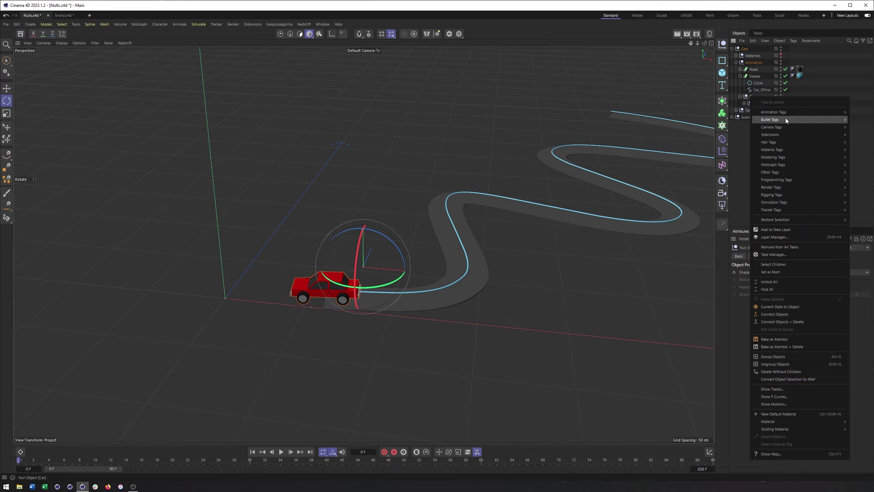
{"action": "mouse_move", "coordinate": [774, 112]}
{"action": "left_click", "coordinate": [861, 123]}
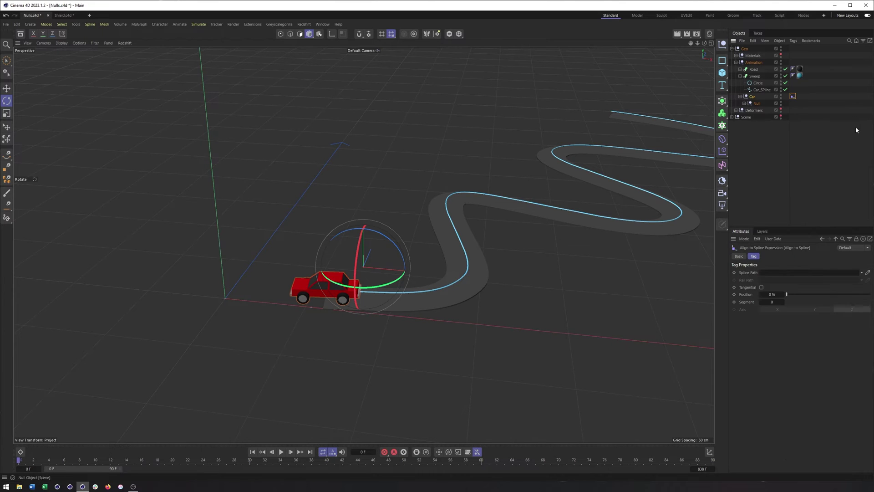
{"action": "left_click_drag", "start_coordinate": [752, 91], "coordinate": [778, 272]}
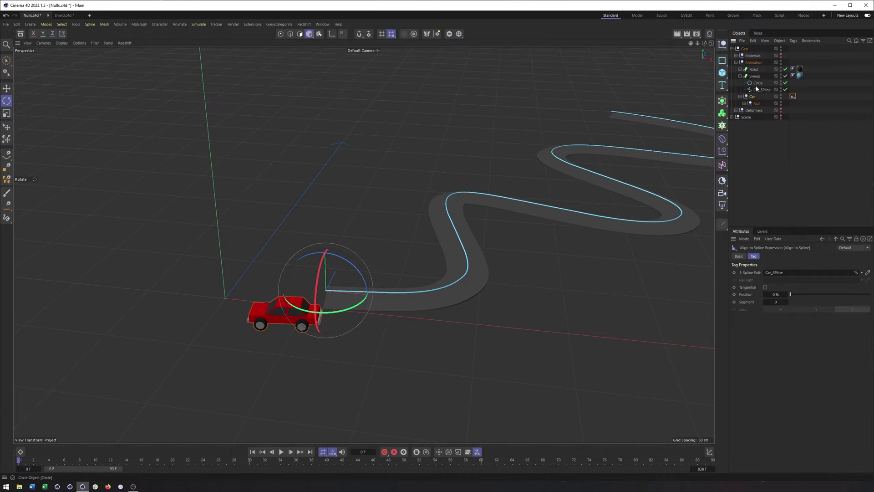
Enable Tangential on the Car null's Align to Spline tag and set its Axis to X.
{"action": "left_click_drag", "start_coordinate": [341, 378], "coordinate": [597, 292], "text": "alt"}
{"action": "left_click", "coordinate": [757, 103]}
{"action": "left_click", "coordinate": [793, 96]}
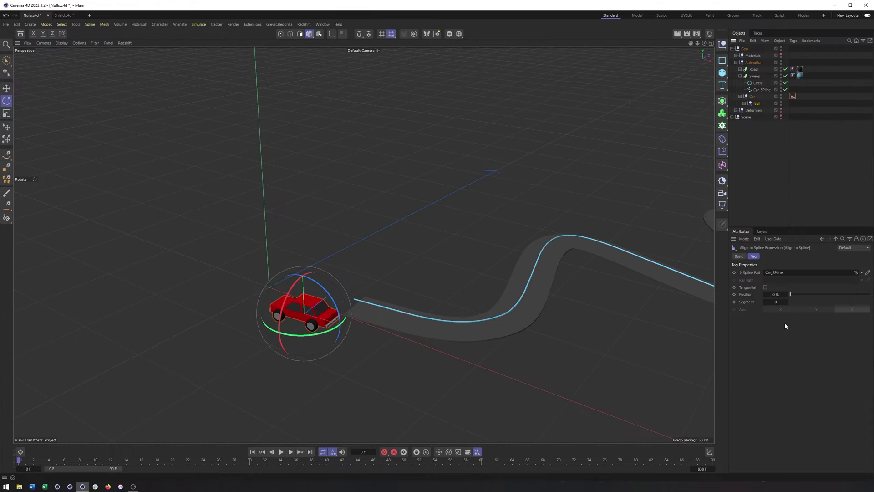
{"action": "left_click", "coordinate": [765, 287]}
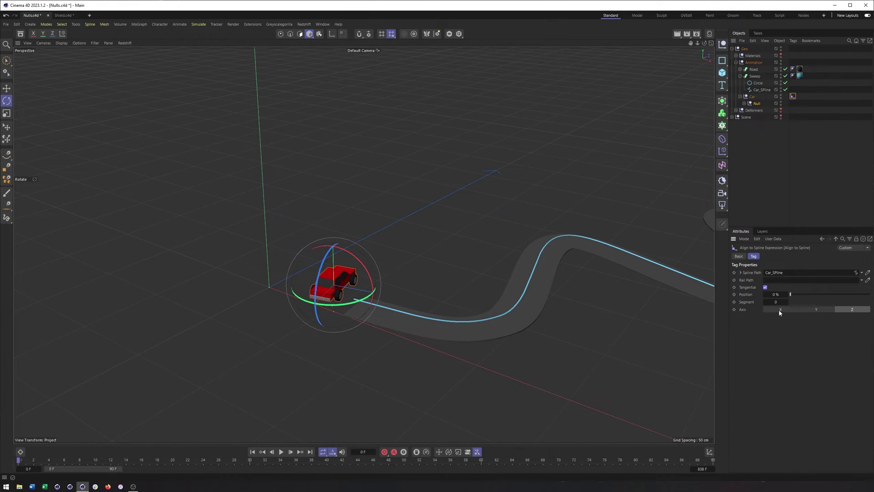
{"action": "left_click", "coordinate": [780, 309]}
Rotate the null inside Car about its vertical axis to turn the car around.
{"action": "key", "text": "e"}
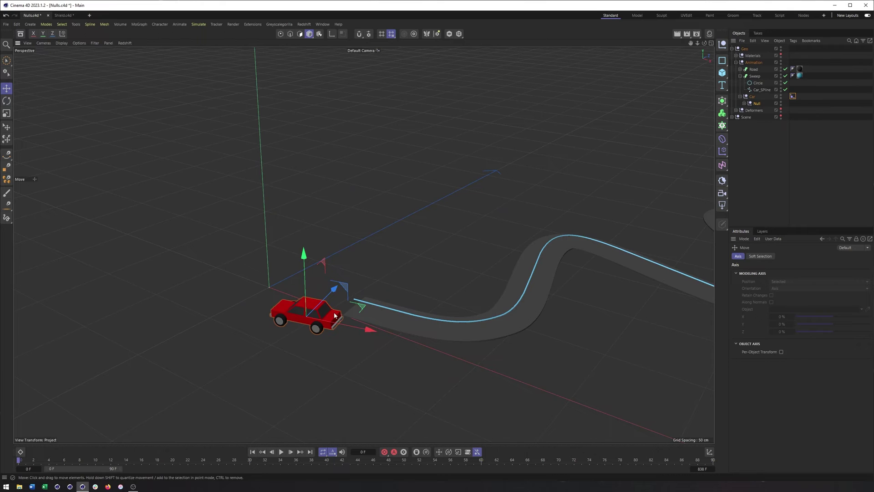
{"action": "key", "text": "r"}
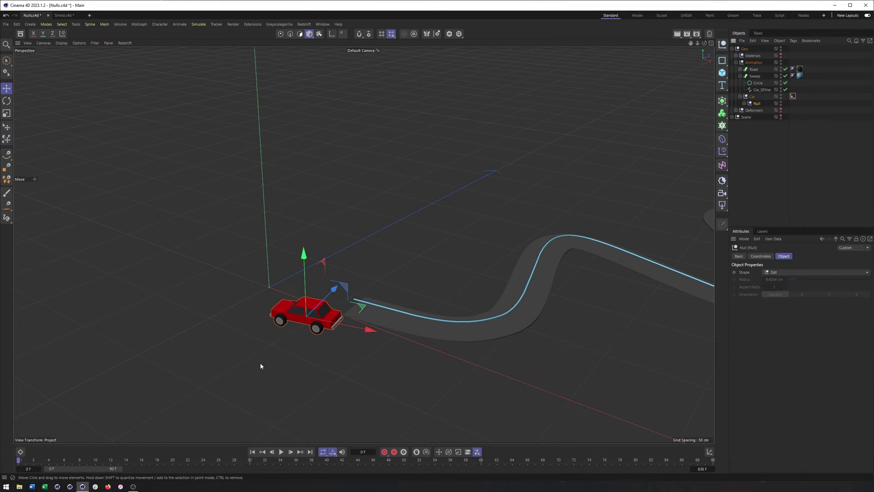
{"action": "left_click_drag", "start_coordinate": [326, 336], "coordinate": [281, 293]}
Set the Car tag's Position to 45 % and select the Car null and its inner null to compare their axes.
{"action": "left_click", "coordinate": [793, 96]}
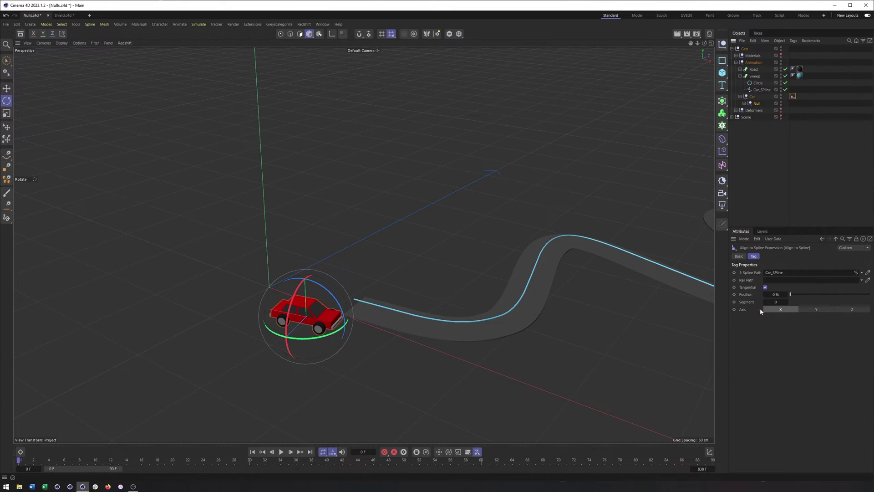
{"action": "left_click_drag", "start_coordinate": [790, 295], "coordinate": [826, 295]}
{"action": "left_click_drag", "start_coordinate": [655, 278], "coordinate": [363, 244], "text": "alt"}
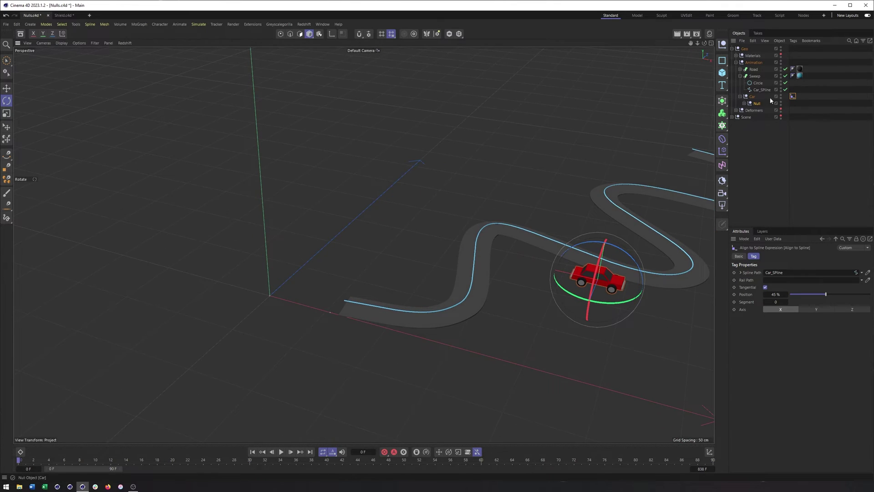
{"action": "left_click_drag", "start_coordinate": [468, 267], "coordinate": [483, 276], "text": "alt"}
{"action": "left_click", "coordinate": [750, 97]}
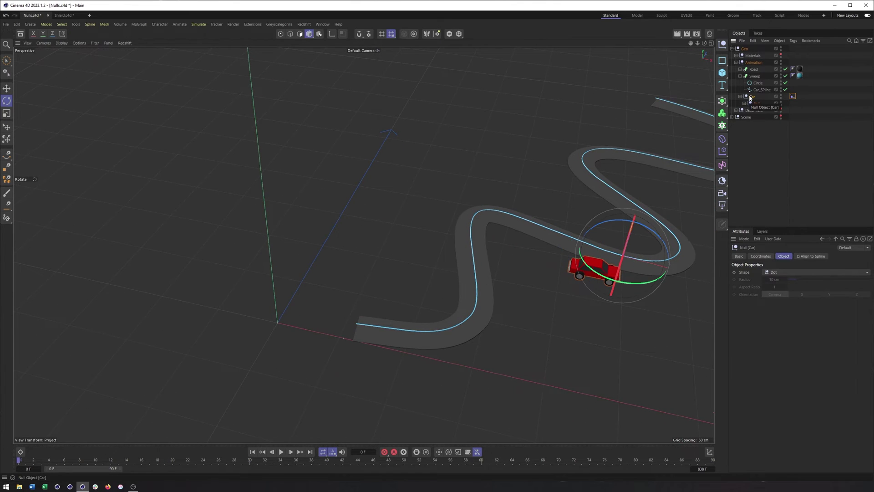
{"action": "left_click", "coordinate": [754, 103]}
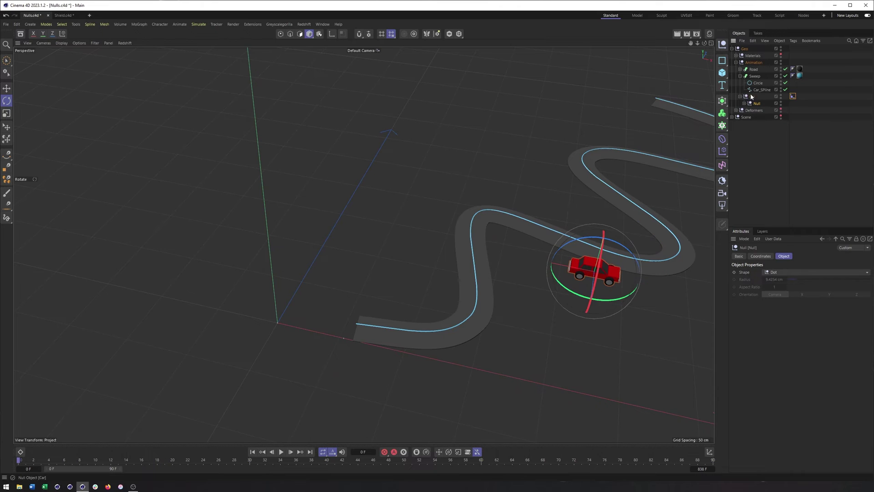
Set the Car tag's Position to 0 % and move the null inside Car sideways towards the start of the spline.
{"action": "key", "text": "e"}
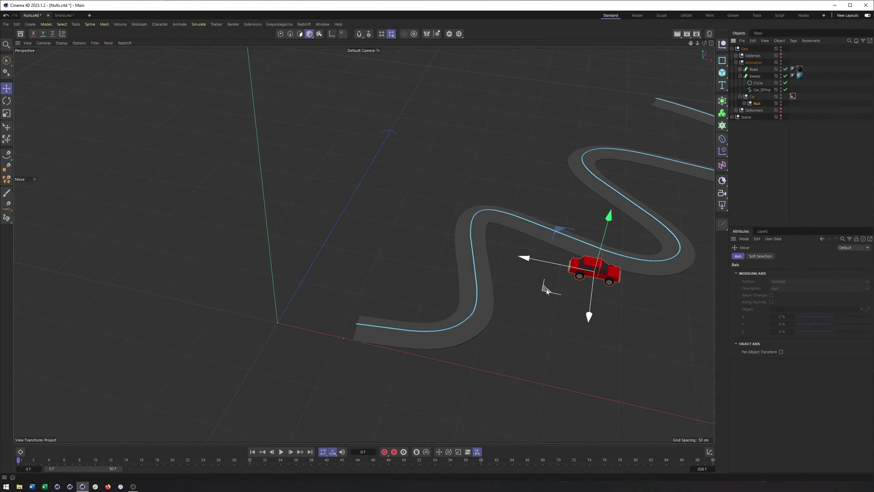
{"action": "left_click", "coordinate": [793, 96]}
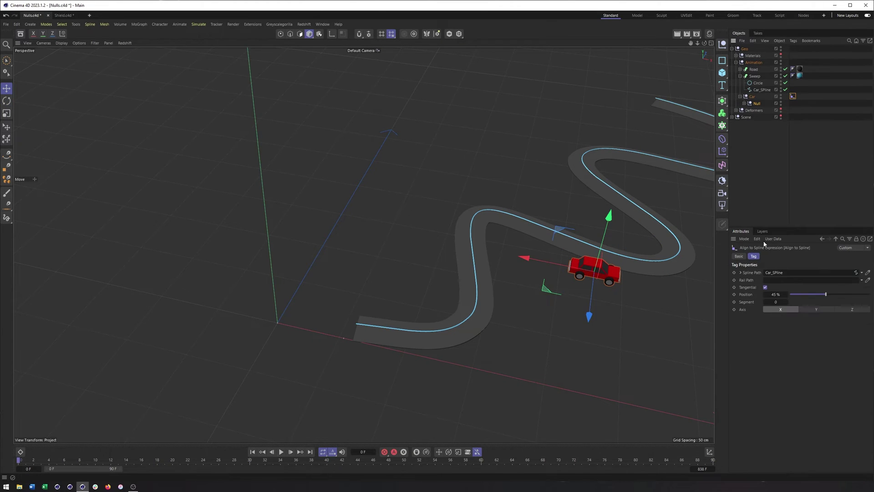
{"action": "left_click", "coordinate": [790, 296]}
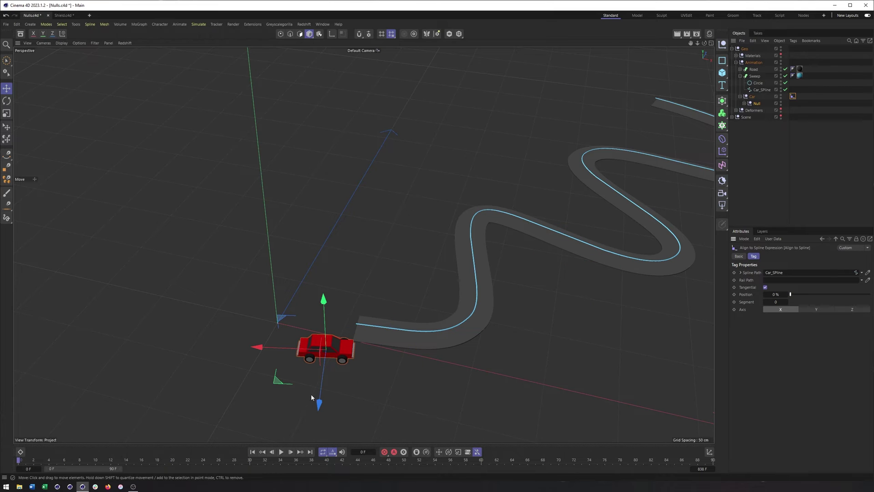
{"action": "left_click_drag", "start_coordinate": [319, 402], "coordinate": [323, 369]}
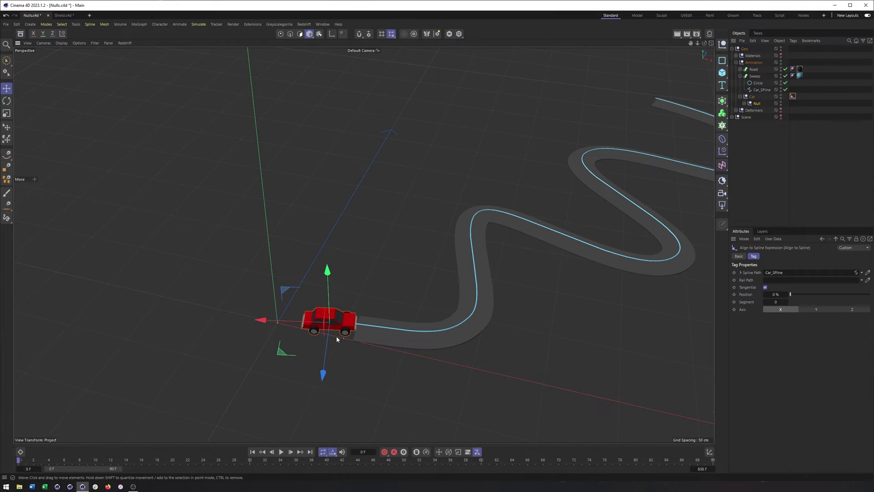
Shift and slightly rotate the null inside Car in the top view to line the car up with the start of the road.
{"action": "key", "text": "F2"}
{"action": "scroll", "coordinate": [404, 288], "scroll_direction": "up", "scroll_amount": 6}
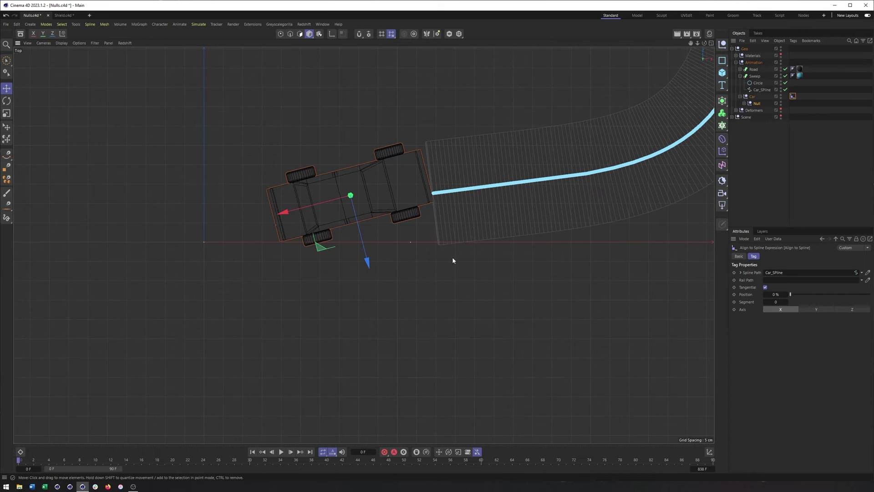
{"action": "left_click_drag", "start_coordinate": [368, 262], "coordinate": [366, 281]}
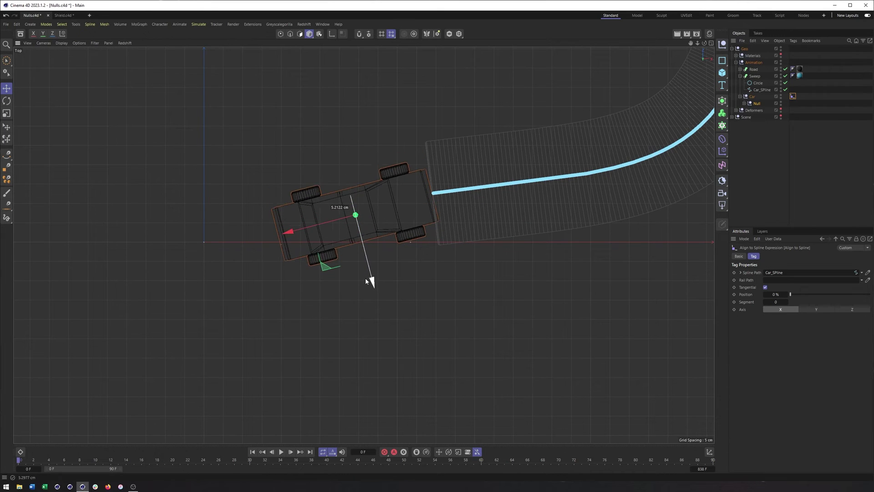
{"action": "key", "text": "r"}
{"action": "left_click_drag", "start_coordinate": [374, 179], "coordinate": [368, 178]}
{"action": "key", "text": "e"}
{"action": "left_click_drag", "start_coordinate": [363, 276], "coordinate": [361, 263]}
{"action": "key", "text": "F1"}
Raise the null inside Car along its vertical axis so the wheels sit on the road surface.
{"action": "left_click", "coordinate": [755, 106]}
{"action": "left_click_drag", "start_coordinate": [373, 246], "coordinate": [326, 312], "text": "alt"}
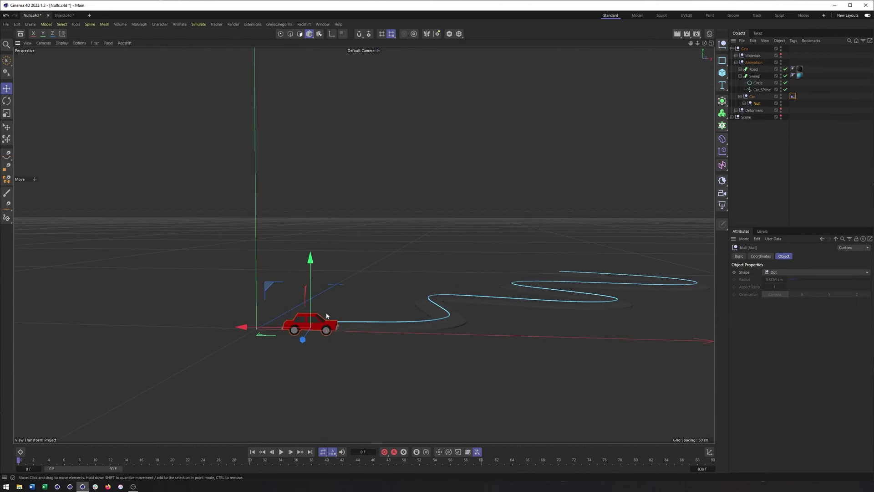
{"action": "scroll", "coordinate": [326, 312], "scroll_direction": "up", "scroll_amount": 10}
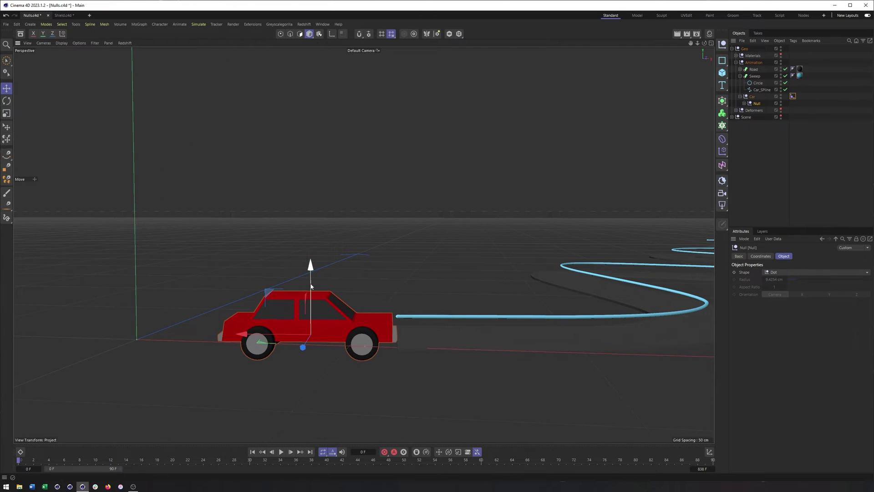
{"action": "left_click_drag", "start_coordinate": [312, 286], "coordinate": [315, 267]}
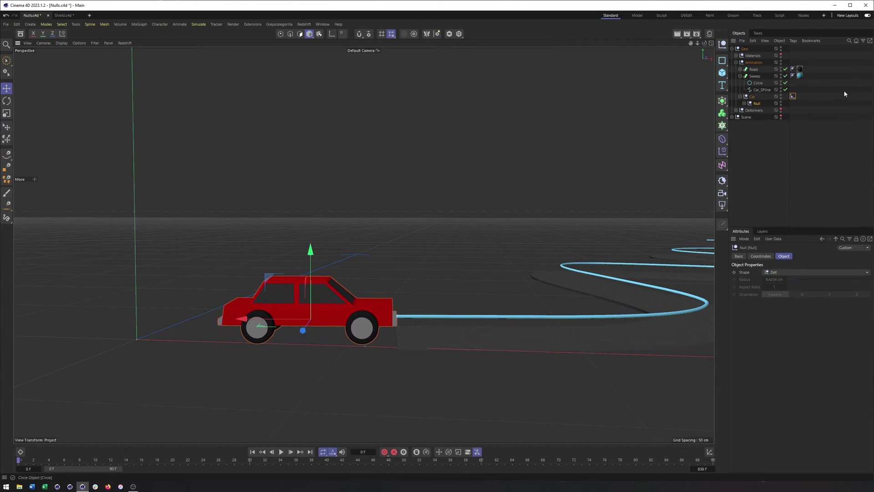
Vary the Align to Spline tag's Position to check how the car follows the first curve, and return it to 0 %.
{"action": "left_click", "coordinate": [794, 97]}
{"action": "left_click_drag", "start_coordinate": [663, 193], "coordinate": [537, 286], "text": "alt"}
{"action": "mouse_move", "coordinate": [792, 295]}
{"action": "left_mouse_down"}
{"action": "mouse_move", "coordinate": [809, 293]}
{"action": "mouse_move", "coordinate": [800, 292]}
{"action": "left_mouse_up"}
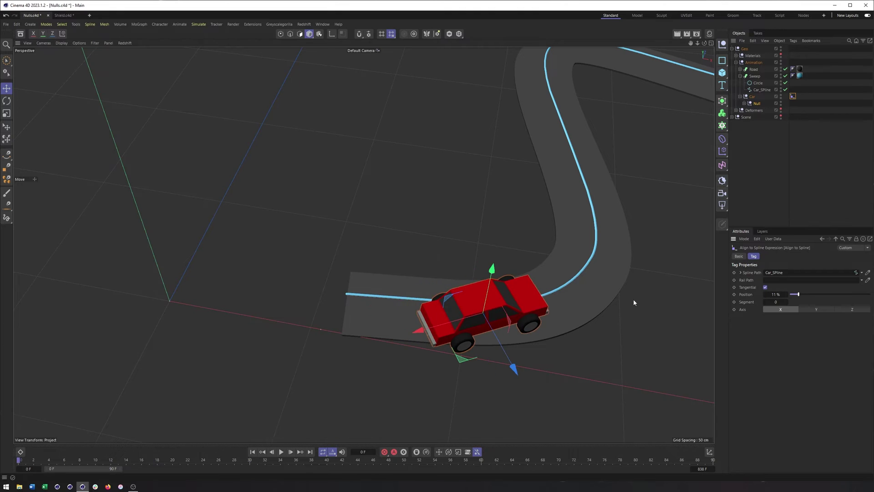
{"action": "left_click_drag", "start_coordinate": [633, 302], "coordinate": [625, 238], "text": "alt"}
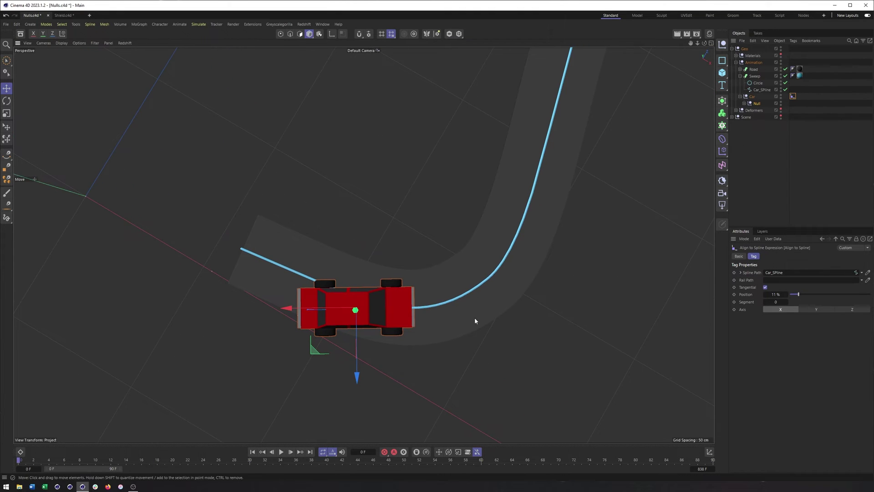
{"action": "mouse_move", "coordinate": [805, 294]}
{"action": "left_mouse_down"}
{"action": "mouse_move", "coordinate": [792, 294]}
{"action": "mouse_move", "coordinate": [812, 294]}
{"action": "left_mouse_up"}
{"action": "left_click_drag", "start_coordinate": [615, 278], "coordinate": [319, 236], "text": "alt"}
{"action": "left_click_drag", "start_coordinate": [810, 294], "coordinate": [788, 298]}
{"action": "left_click_drag", "start_coordinate": [614, 282], "coordinate": [503, 289], "text": "alt"}
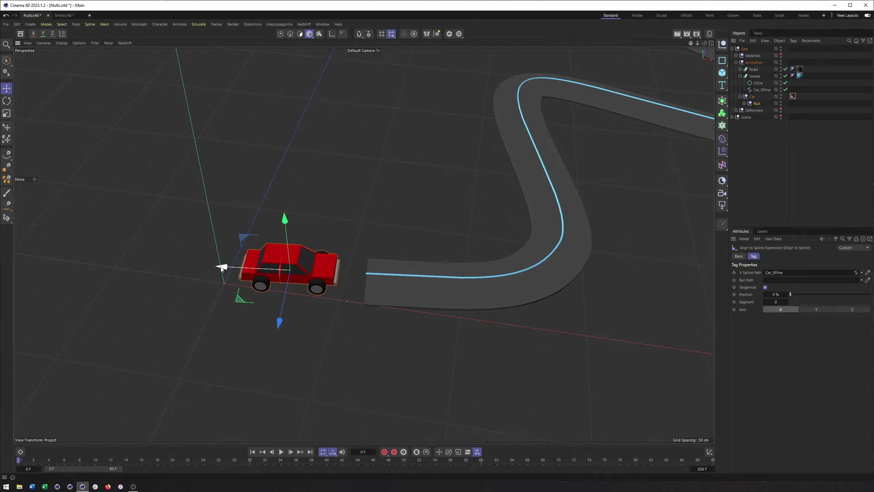
Move the null inside Car forward along its X axis onto the start of the road and check the car's placement.
{"action": "left_click_drag", "start_coordinate": [221, 265], "coordinate": [285, 279]}
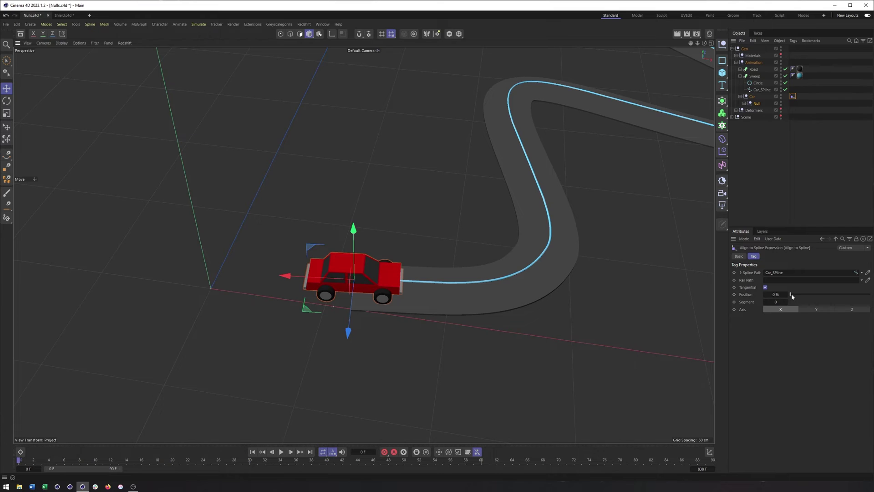
{"action": "mouse_move", "coordinate": [791, 294]}
{"action": "left_mouse_down"}
{"action": "mouse_move", "coordinate": [823, 294]}
{"action": "mouse_move", "coordinate": [786, 295]}
{"action": "left_mouse_up"}
{"action": "middle_click_drag", "start_coordinate": [701, 293], "coordinate": [668, 307], "text": "alt"}
{"action": "scroll", "coordinate": [341, 286], "scroll_direction": "up", "scroll_amount": 3}
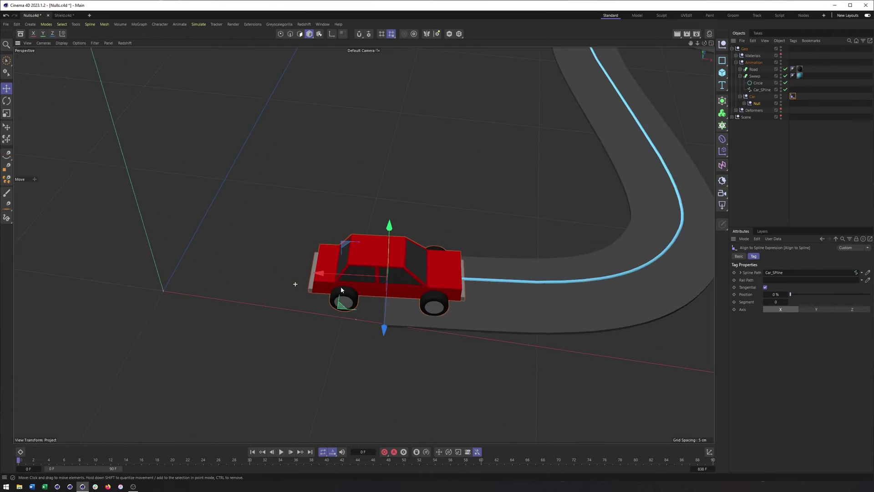
{"action": "left_click_drag", "start_coordinate": [341, 288], "coordinate": [382, 225], "text": "alt"}
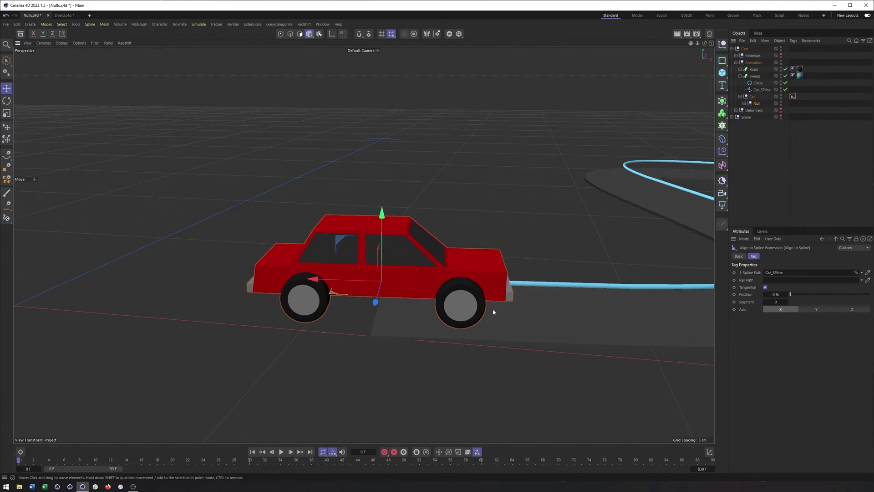
{"action": "left_click_drag", "start_coordinate": [493, 312], "coordinate": [456, 294], "text": "alt"}
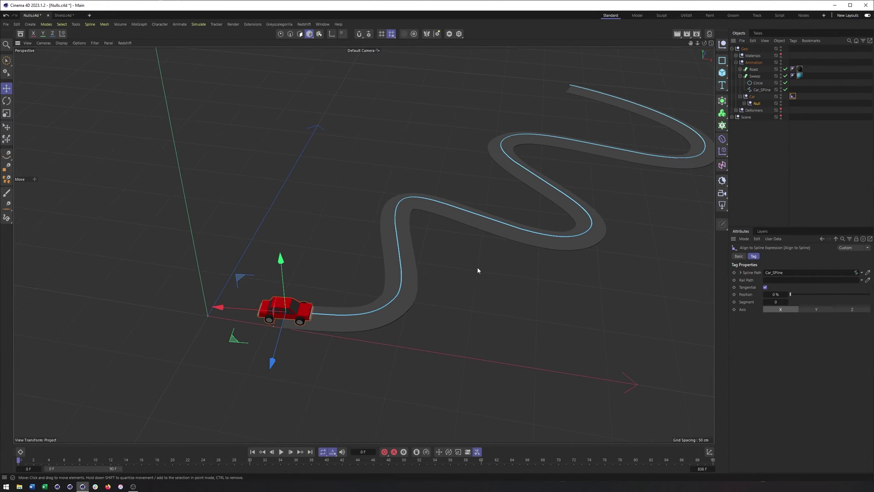
Collapse the Car, Sweep and Animation hierarchies and expand the Deformers null.
{"action": "left_click", "coordinate": [740, 97]}
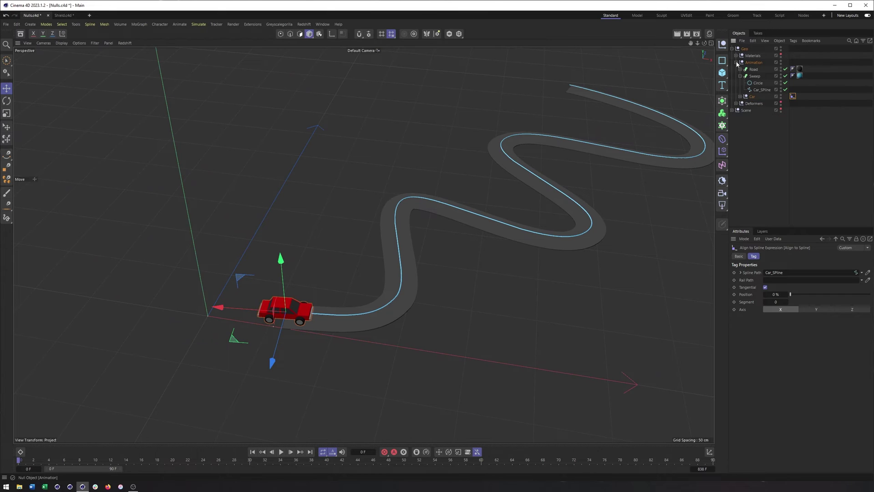
{"action": "left_click", "coordinate": [740, 63]}
{"action": "left_click", "coordinate": [741, 76]}
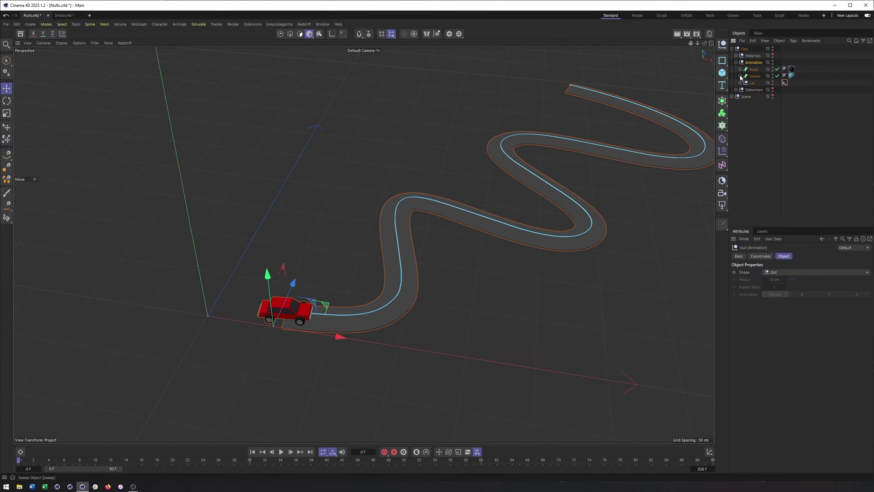
{"action": "left_click", "coordinate": [737, 62]}
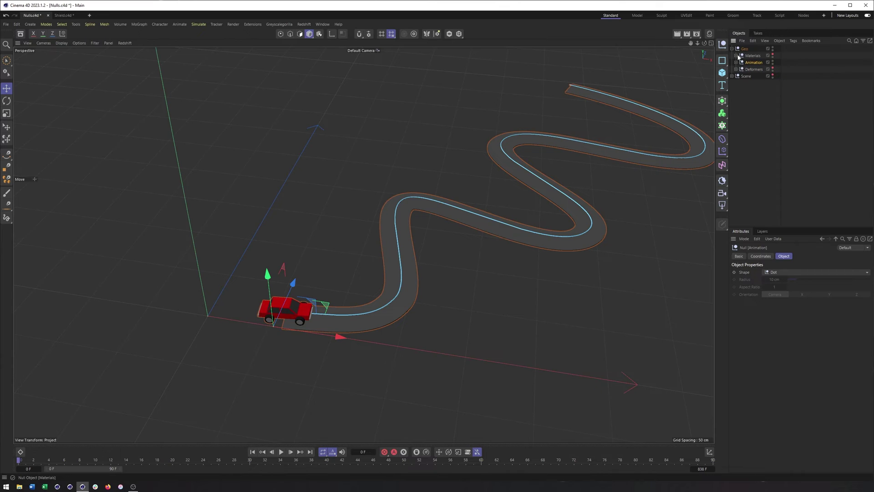
{"action": "left_click", "coordinate": [737, 69]}
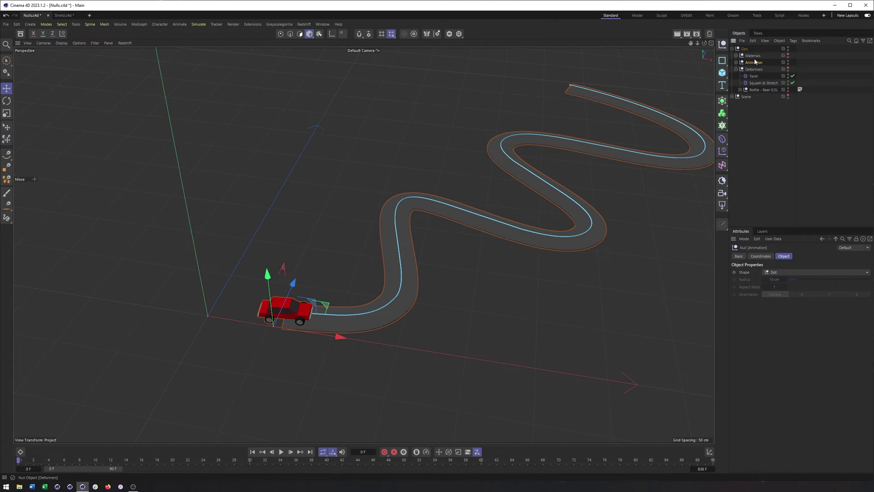
Hide the Animation null and make the Deformers null visible, bringing the beer bottle into view.
{"action": "left_click", "coordinate": [788, 63]}
{"action": "left_click", "coordinate": [789, 69]}
{"action": "middle_click_drag", "start_coordinate": [508, 264], "coordinate": [420, 251]}
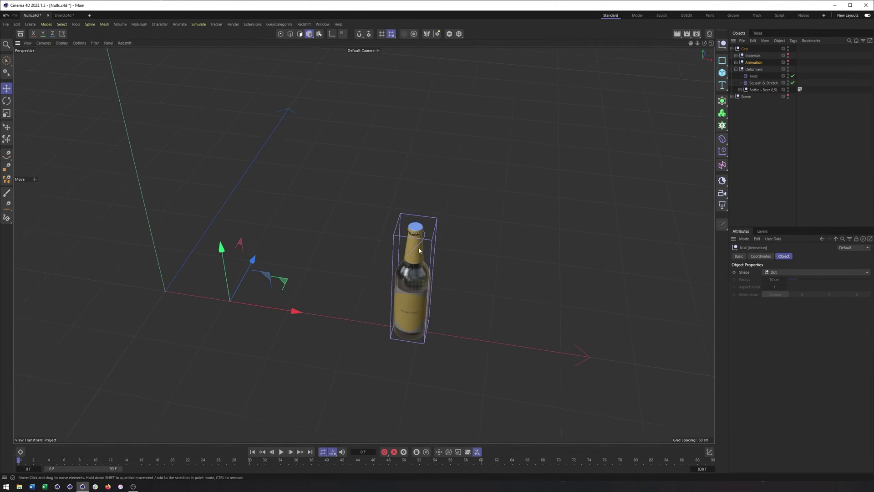
{"action": "mouse_move", "coordinate": [419, 250]}
{"action": "left_mouse_down", "text": "alt"}
{"action": "mouse_move", "coordinate": [437, 269]}
{"action": "mouse_move", "coordinate": [412, 238]}
{"action": "left_mouse_up", "text": "alt"}
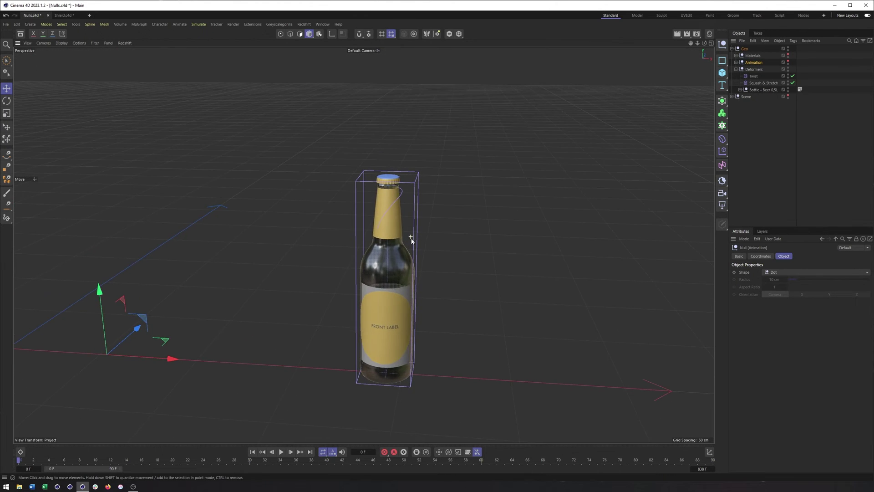
Examine the Deformers null's coordinates, the packaging assets in the Asset Browser, and the objects inside the Bottle - Beer 0,5L null.
{"action": "left_click", "coordinate": [754, 70]}
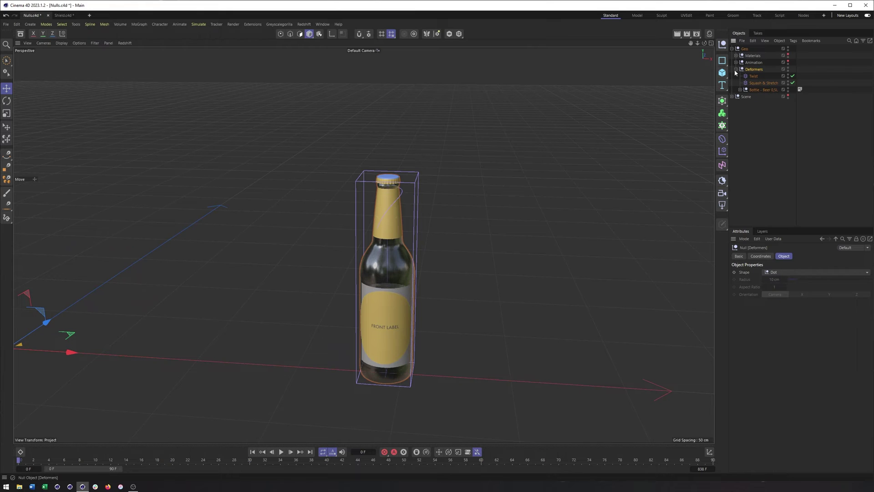
{"action": "left_click_drag", "start_coordinate": [412, 214], "coordinate": [419, 206], "text": "alt"}
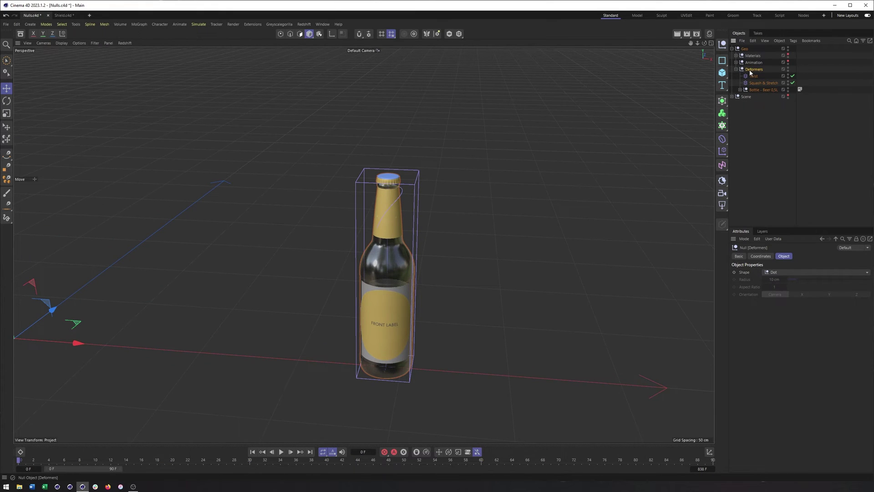
{"action": "left_click", "coordinate": [761, 257]}
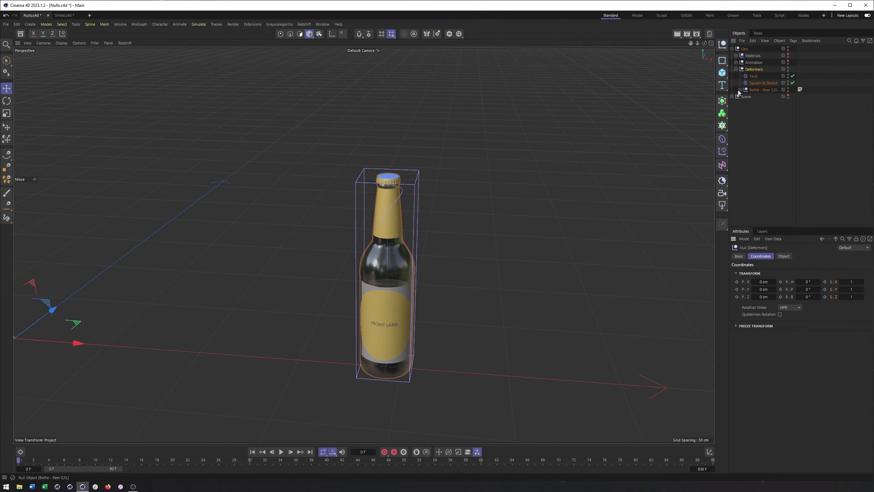
{"action": "left_click", "coordinate": [767, 90]}
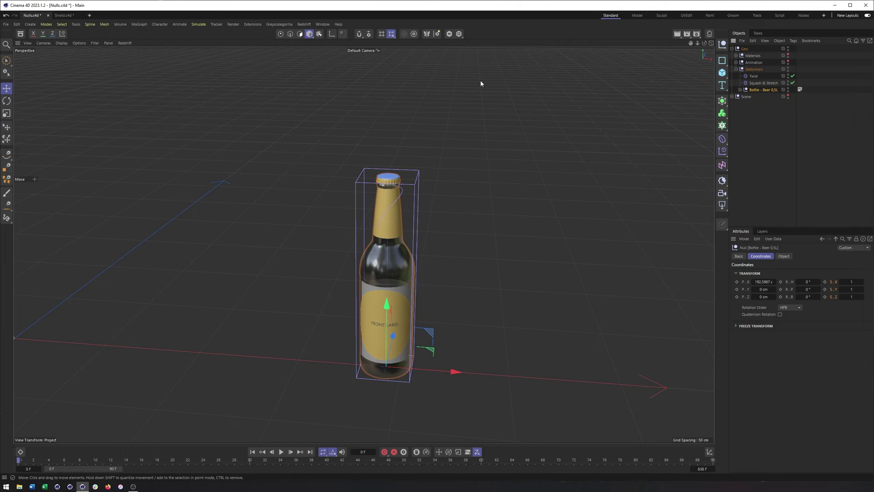
{"action": "left_click", "coordinate": [20, 34]}
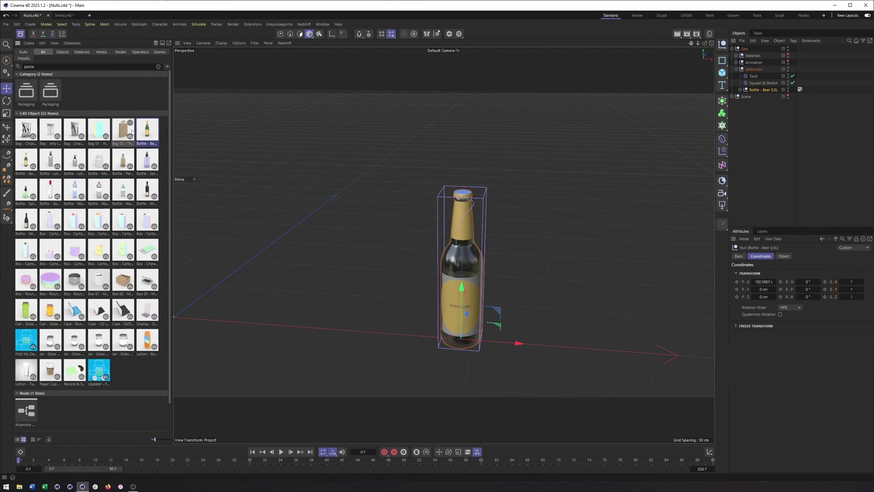
{"action": "left_click", "coordinate": [20, 34]}
{"action": "left_click", "coordinate": [740, 89]}
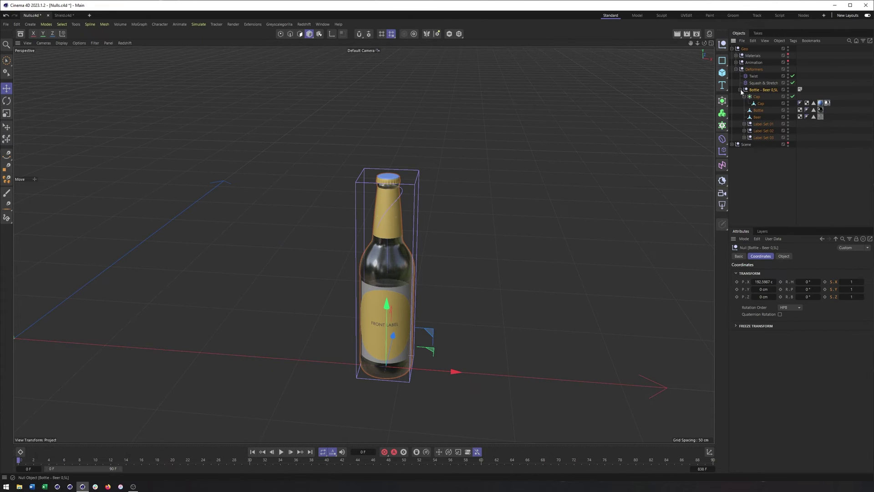
{"action": "left_click", "coordinate": [740, 90]}
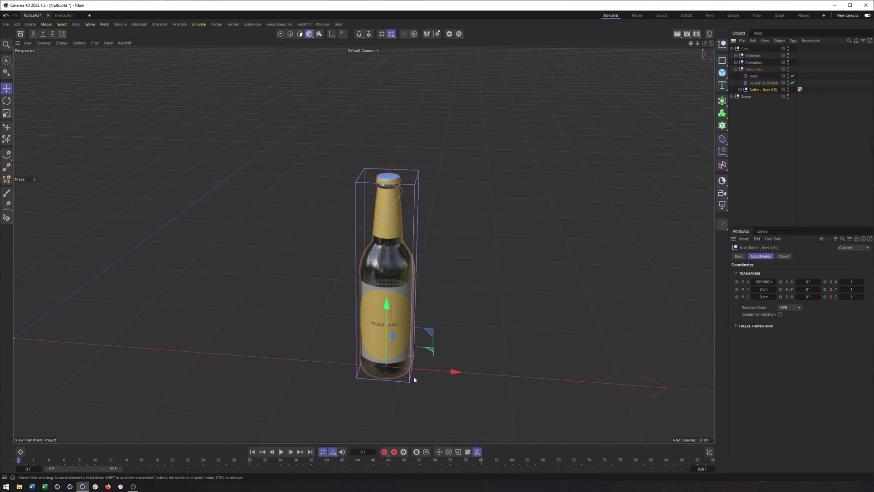
Try moving the Bottle - Beer 0,5L null away from its deformers and stretching it vertically, undoing both changes.
{"action": "left_click_drag", "start_coordinate": [403, 335], "coordinate": [490, 364]}
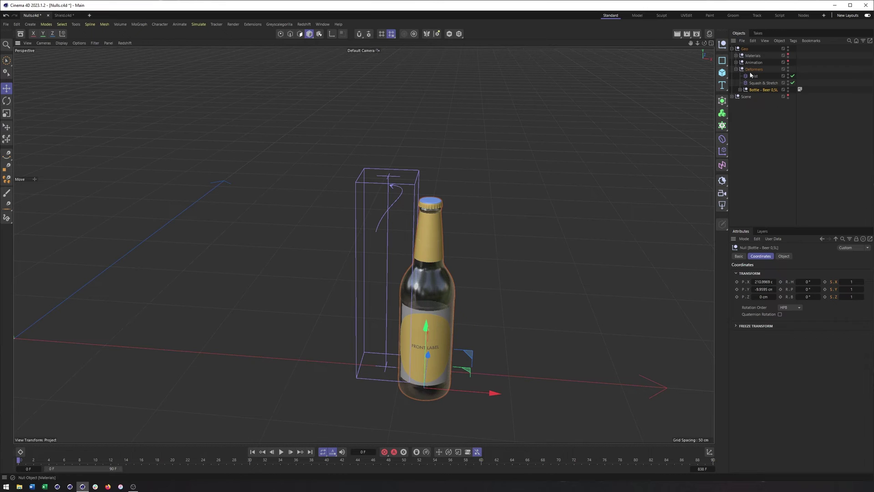
{"action": "key", "text": "ctrl+z"}
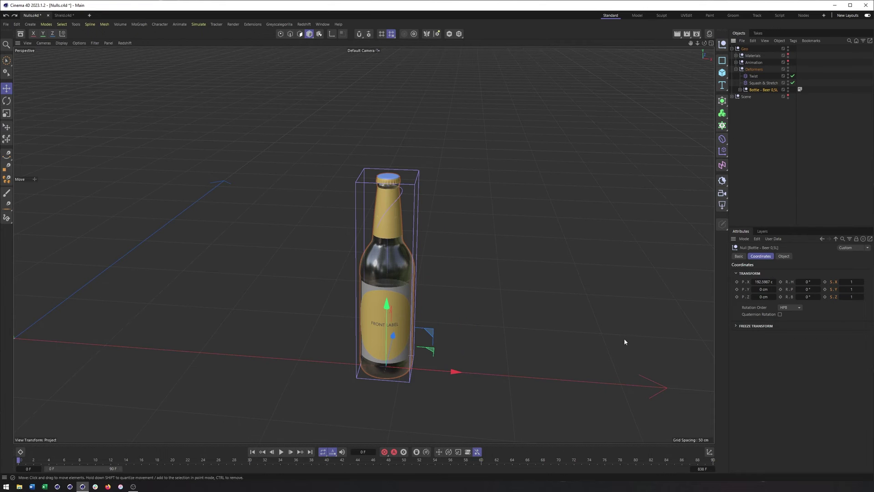
{"action": "key", "text": "t"}
{"action": "left_click_drag", "start_coordinate": [388, 303], "coordinate": [390, 234]}
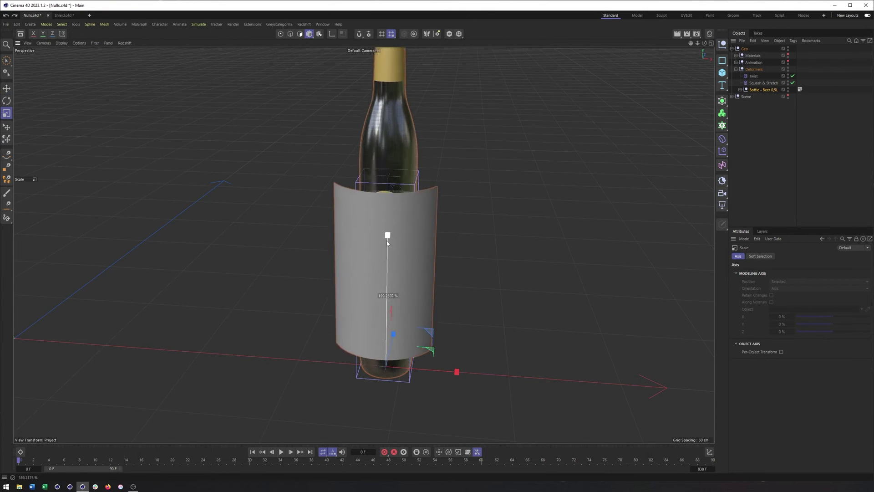
{"action": "key", "text": "ctrl+z"}
{"action": "key", "text": "ctrl+y"}
{"action": "key", "text": "ctrl+z"}
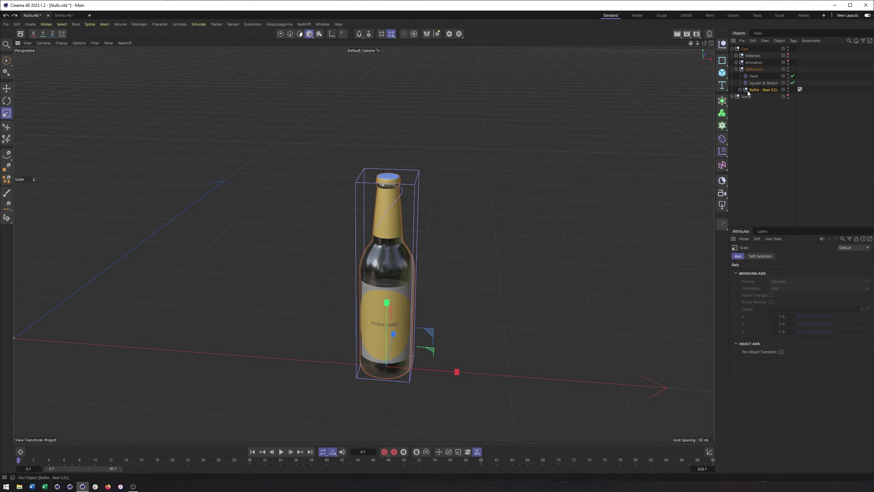
Select the Deformers null and collapse its hierarchy.
{"action": "left_click", "coordinate": [749, 71]}
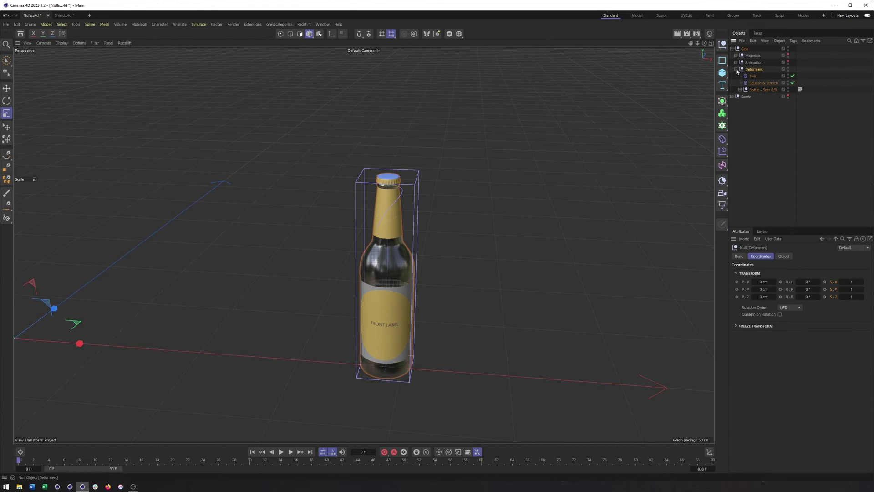
{"action": "left_click", "coordinate": [737, 70]}
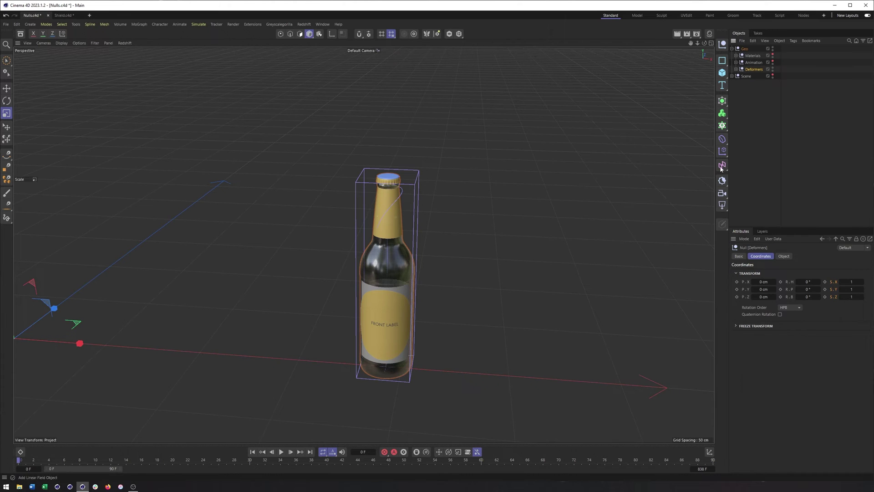
Move the Deformers null's axis from the world origin to the middle of the beer bottle without moving the bottle itself.
{"action": "key", "text": "e"}
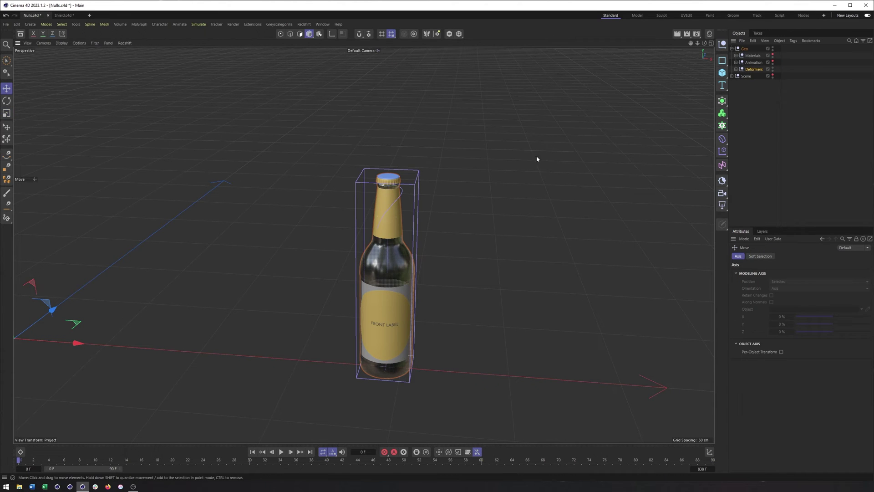
{"action": "scroll", "coordinate": [392, 239], "scroll_direction": "down", "scroll_amount": 5}
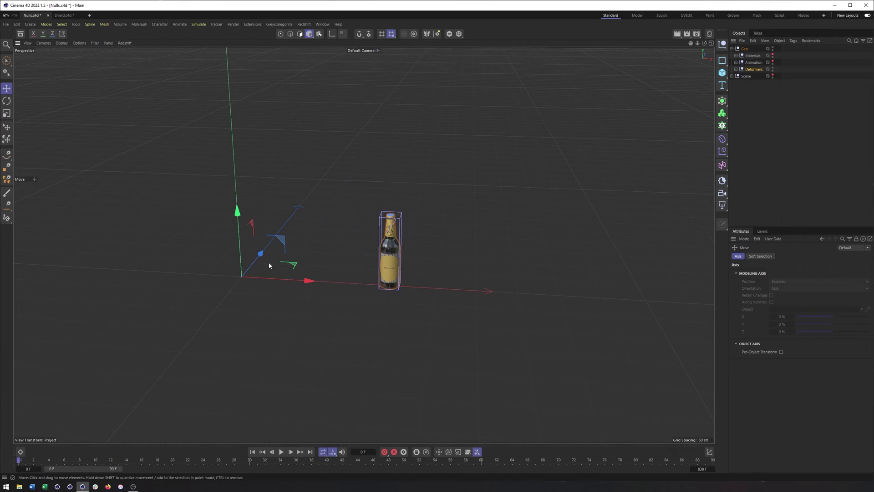
{"action": "left_click", "coordinate": [332, 34]}
{"action": "left_click_drag", "start_coordinate": [280, 239], "coordinate": [436, 221]}
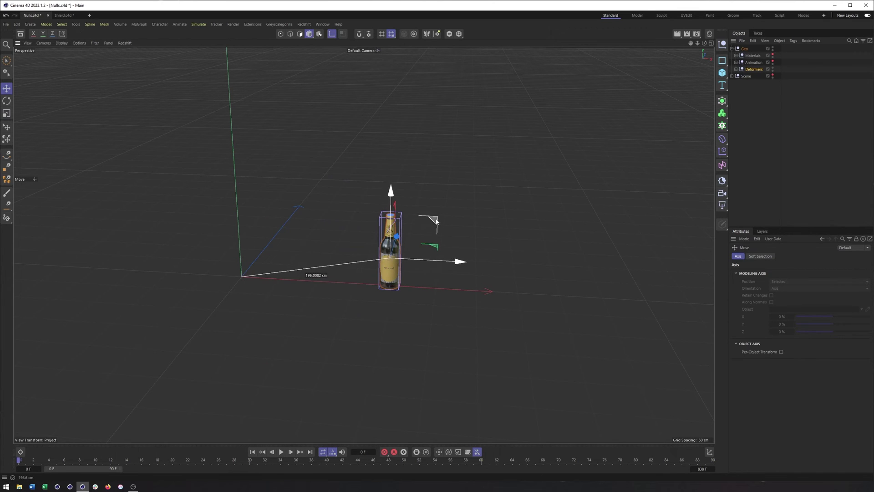
{"action": "left_click", "coordinate": [332, 34]}
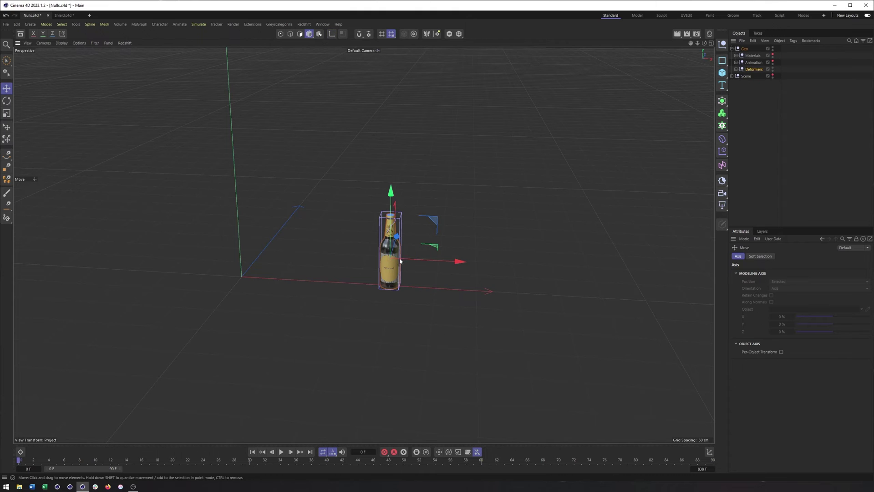
Nudge the Deformers null with its bottle slightly along the X axis and display the null's coordinates.
{"action": "left_click_drag", "start_coordinate": [400, 261], "coordinate": [483, 261], "text": "alt"}
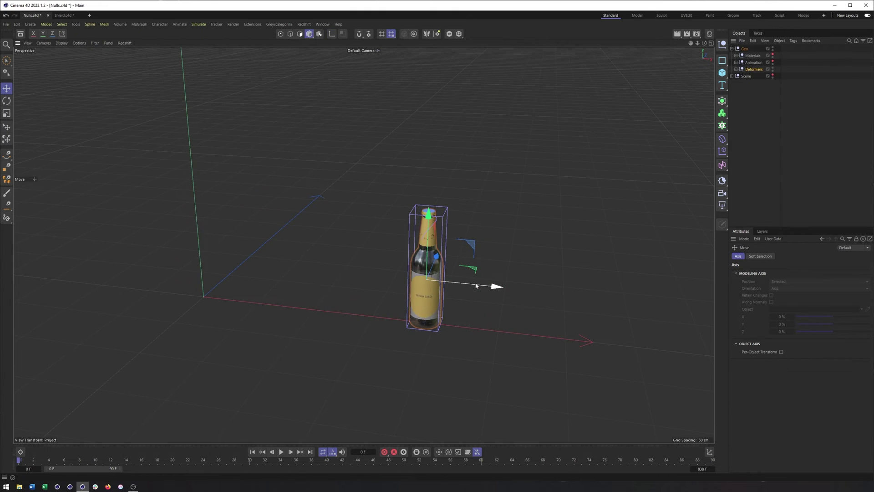
{"action": "mouse_move", "coordinate": [495, 287]}
{"action": "left_mouse_down"}
{"action": "mouse_move", "coordinate": [445, 282]}
{"action": "mouse_move", "coordinate": [490, 286]}
{"action": "left_mouse_up"}
{"action": "left_click", "coordinate": [753, 70]}
{"action": "left_click", "coordinate": [760, 256]}
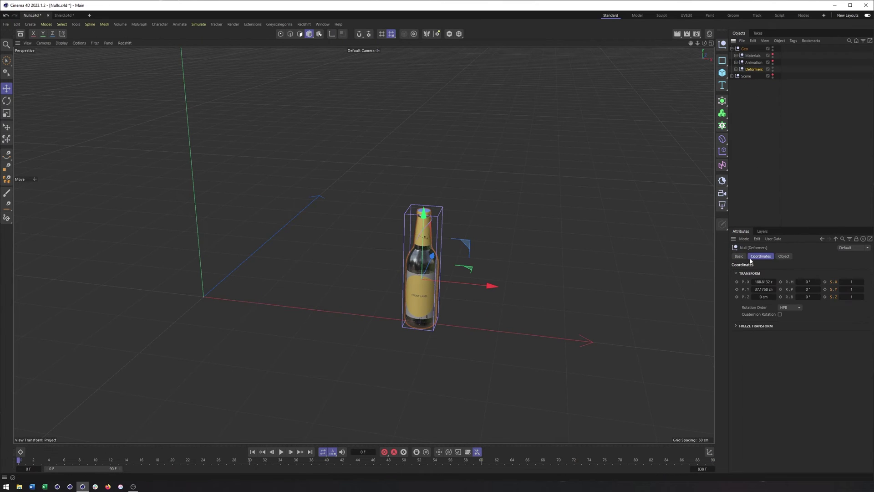
Examine the nested contents of the Materials, Animation and Deformers nulls, including the Road, Sweep, Car and bottle groups.
{"action": "left_click", "coordinate": [736, 69]}
{"action": "left_click", "coordinate": [740, 89]}
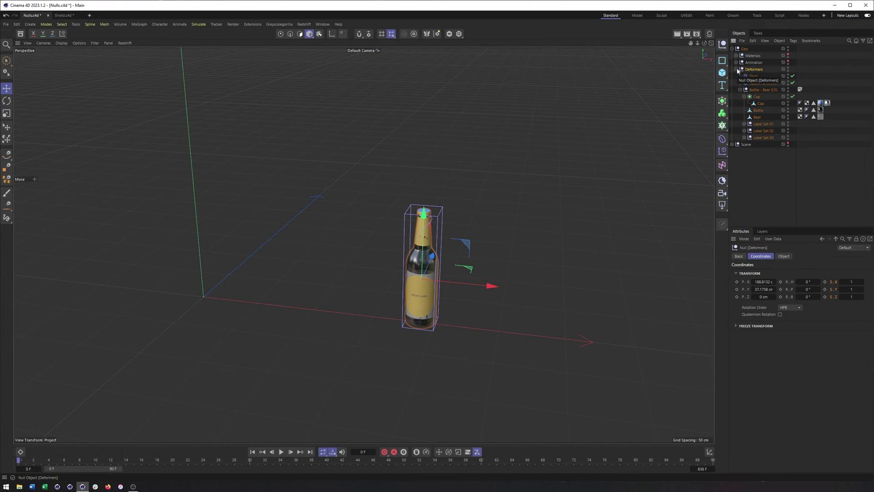
{"action": "left_click", "coordinate": [736, 69]}
{"action": "left_click", "coordinate": [736, 70]}
{"action": "left_click", "coordinate": [737, 62]}
{"action": "left_click", "coordinate": [736, 56]}
{"action": "left_click", "coordinate": [739, 63]}
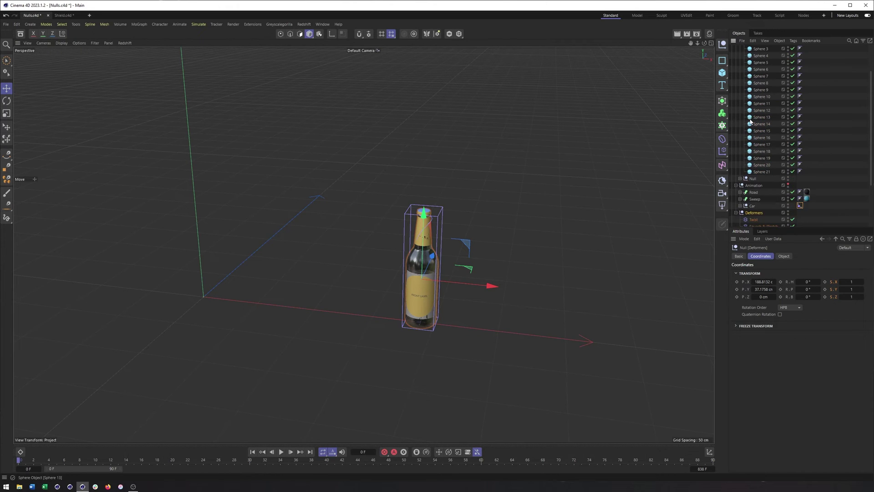
{"action": "scroll", "coordinate": [747, 140], "scroll_direction": "down", "scroll_amount": 3}
{"action": "left_click", "coordinate": [739, 113]}
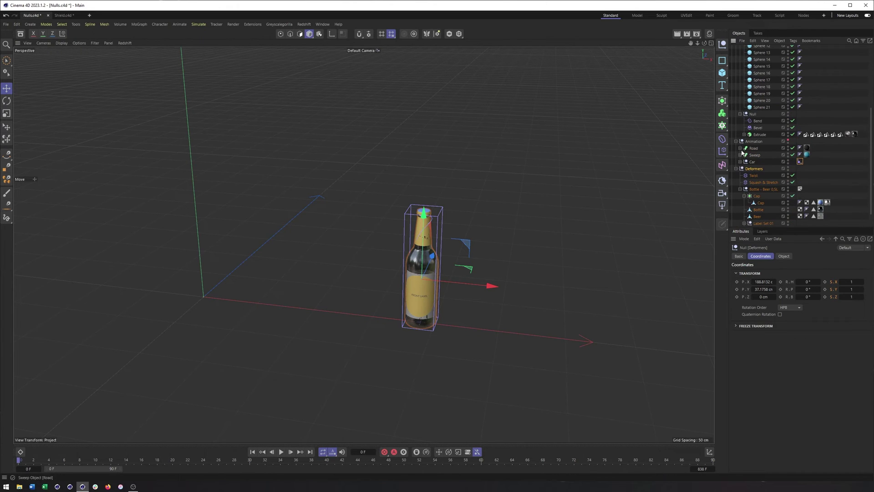
{"action": "left_click", "coordinate": [739, 148]}
{"action": "left_click", "coordinate": [739, 169]}
{"action": "left_click", "coordinate": [739, 189]}
{"action": "scroll", "coordinate": [755, 168], "scroll_direction": "down", "scroll_amount": 2}
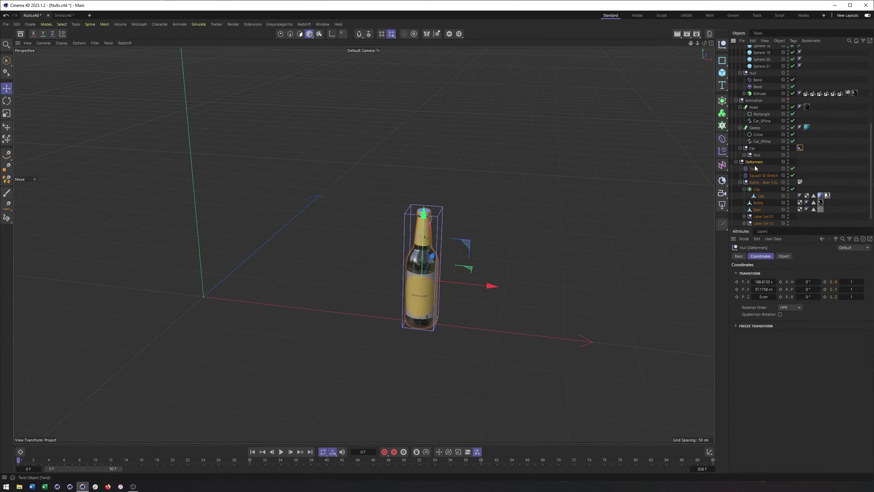
{"action": "left_click", "coordinate": [744, 155]}
{"action": "scroll", "coordinate": [763, 168], "scroll_direction": "down", "scroll_amount": 3}
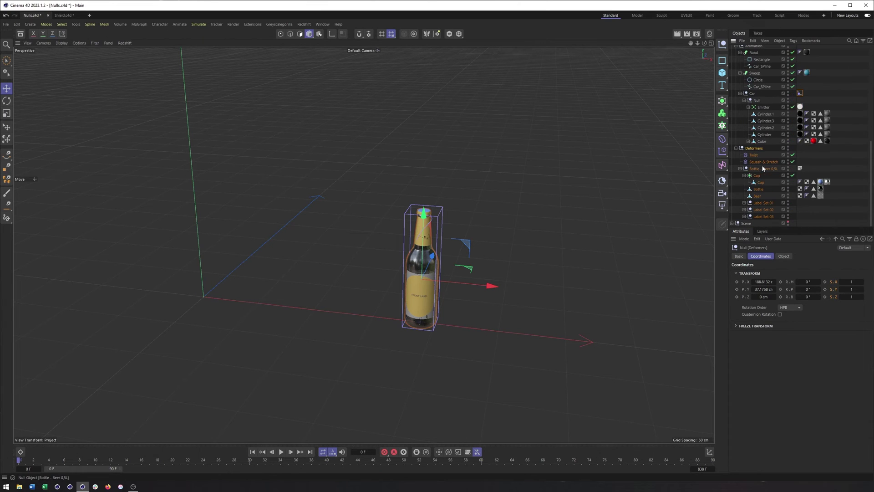
Examine the contents of Label Set 01 and Label Set 02 inside the Bottle - Beer 0,5L null.
{"action": "left_click", "coordinate": [749, 204]}
{"action": "left_click", "coordinate": [744, 203]}
{"action": "scroll", "coordinate": [752, 207], "scroll_direction": "down", "scroll_amount": 2}
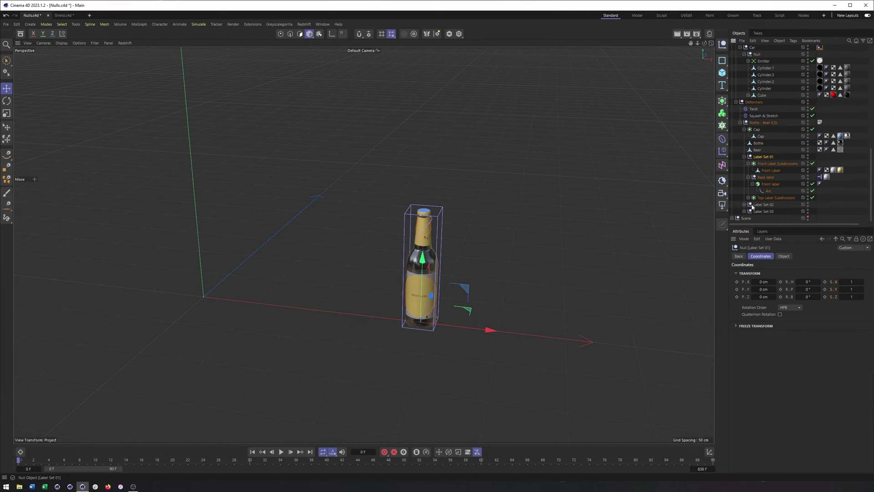
{"action": "left_click", "coordinate": [744, 204]}
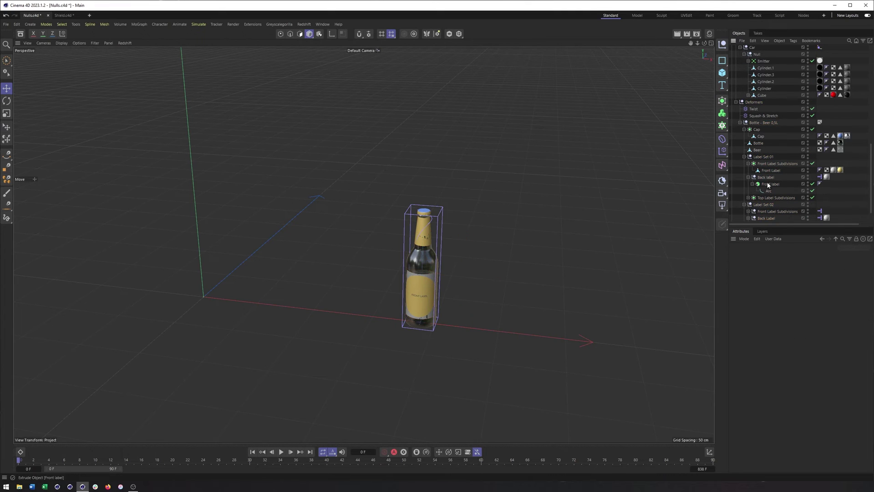
{"action": "scroll", "coordinate": [774, 206], "scroll_direction": "down", "scroll_amount": 1}
{"action": "left_click", "coordinate": [774, 143]}
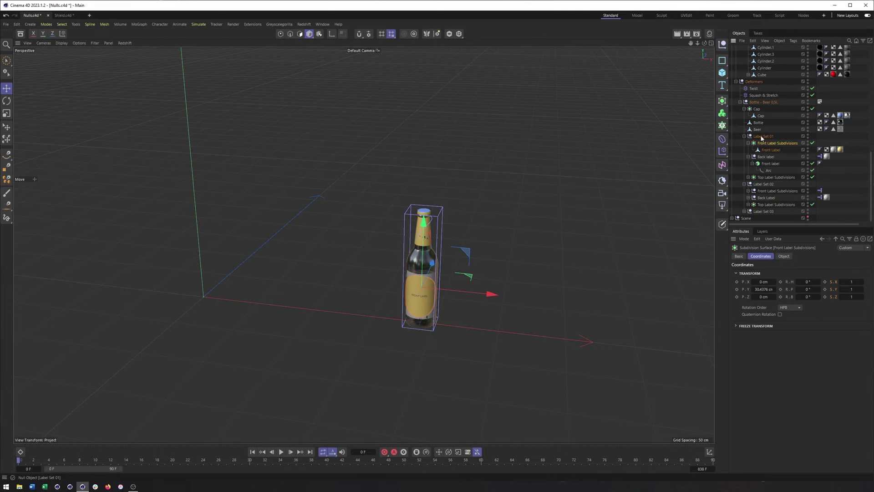
{"action": "left_click", "coordinate": [761, 137]}
Collapse the Materials, Animation and Deformers hierarchies under the Geo null.
{"action": "scroll", "coordinate": [764, 95], "scroll_direction": "up", "scroll_amount": 5}
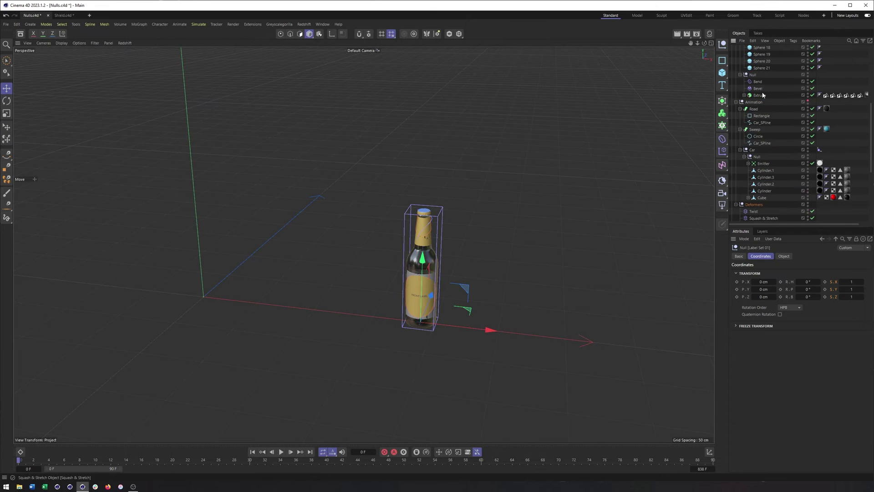
{"action": "scroll", "coordinate": [763, 96], "scroll_direction": "up", "scroll_amount": 4}
{"action": "scroll", "coordinate": [762, 95], "scroll_direction": "up", "scroll_amount": 3}
{"action": "left_click", "coordinate": [736, 56]}
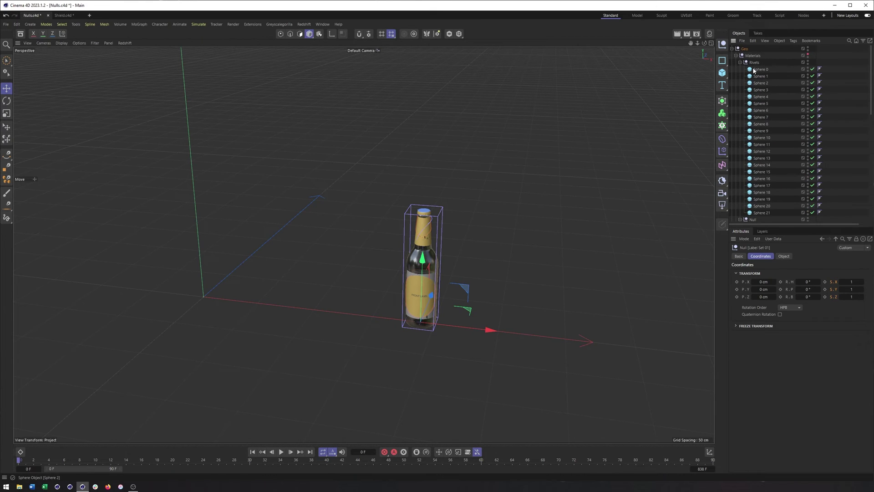
{"action": "left_click", "coordinate": [736, 62]}
{"action": "left_click", "coordinate": [736, 69]}
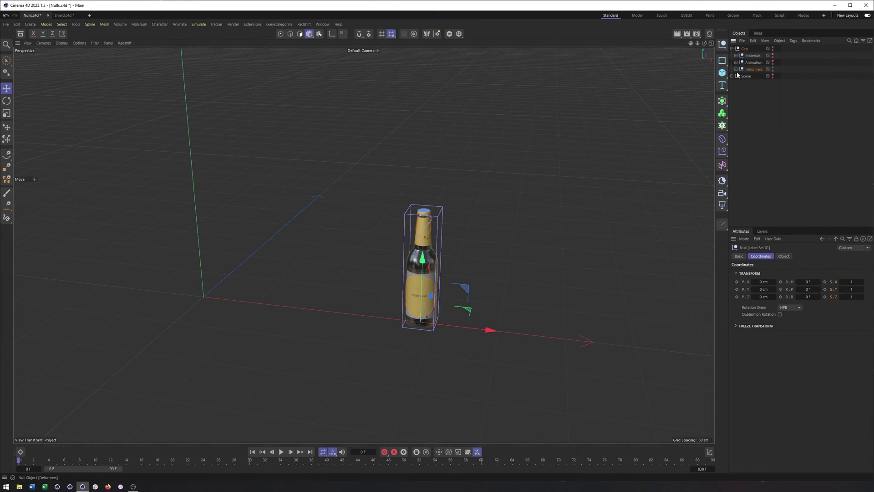
Select the Geo null, fold up the Road, Sweep and Car groups inside Animation, and collapse the Animation null.
{"action": "left_click", "coordinate": [744, 49]}
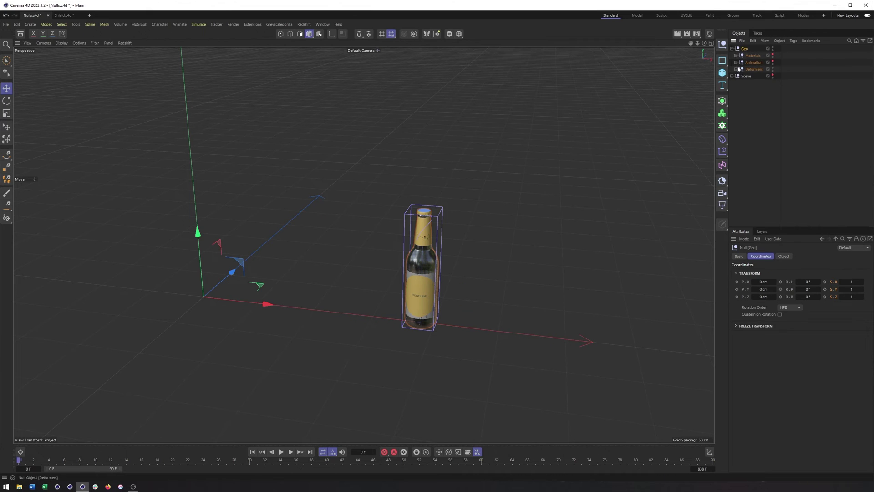
{"action": "left_click", "coordinate": [737, 62]}
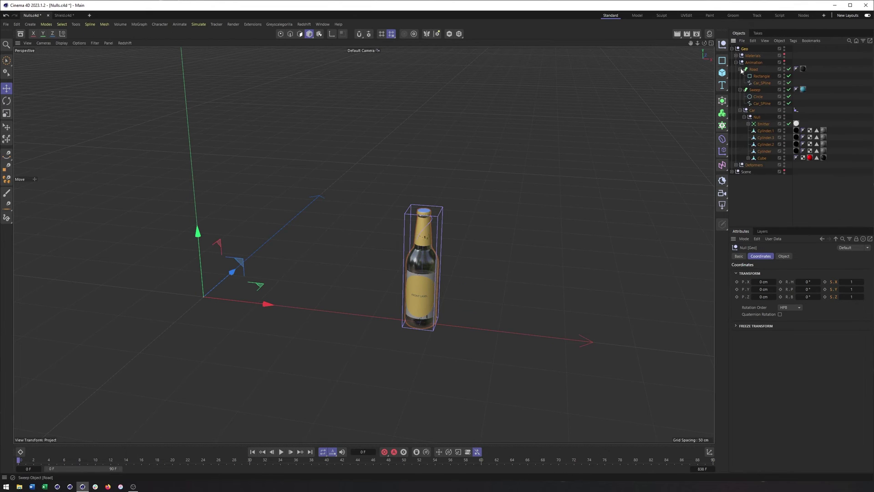
{"action": "left_click", "coordinate": [740, 70]}
{"action": "left_click", "coordinate": [740, 76]}
{"action": "left_click", "coordinate": [740, 83]}
{"action": "left_click", "coordinate": [736, 63]}
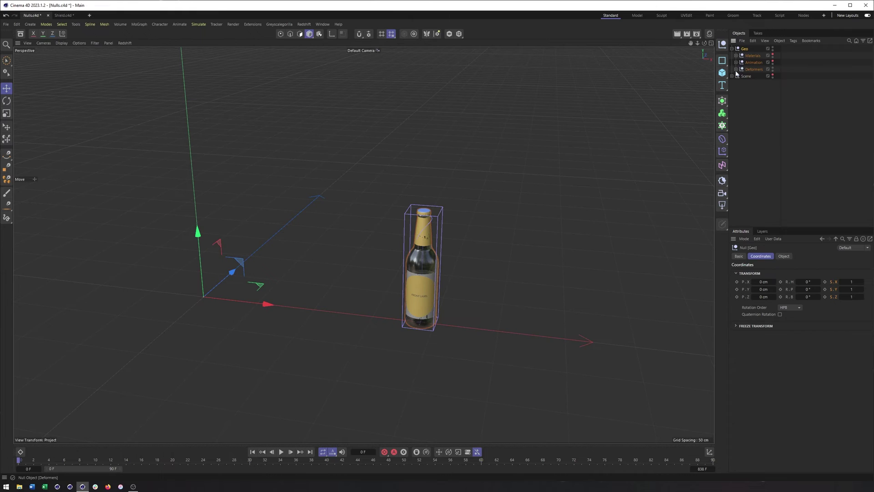
Select the Deformers null and expand it to its direct children, with the Bottle - Beer 0,5L null collapsed.
{"action": "left_click", "coordinate": [736, 69]}
{"action": "left_click", "coordinate": [754, 69]}
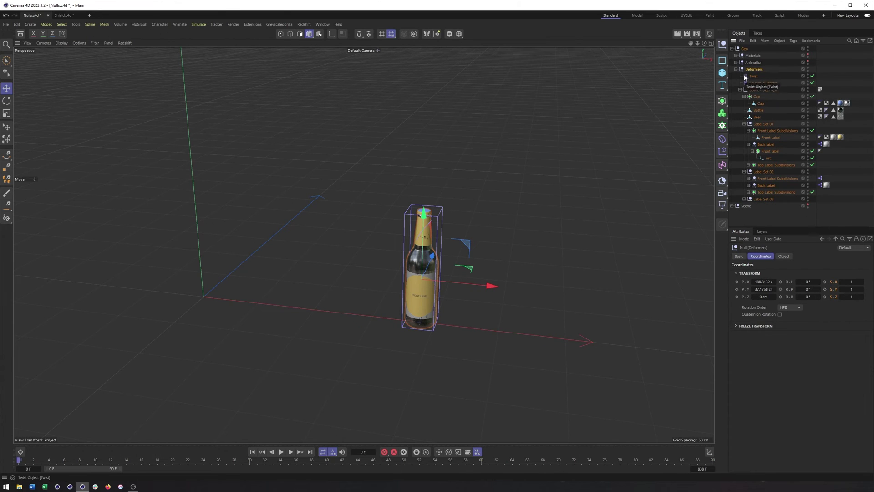
{"action": "left_click", "coordinate": [736, 69]}
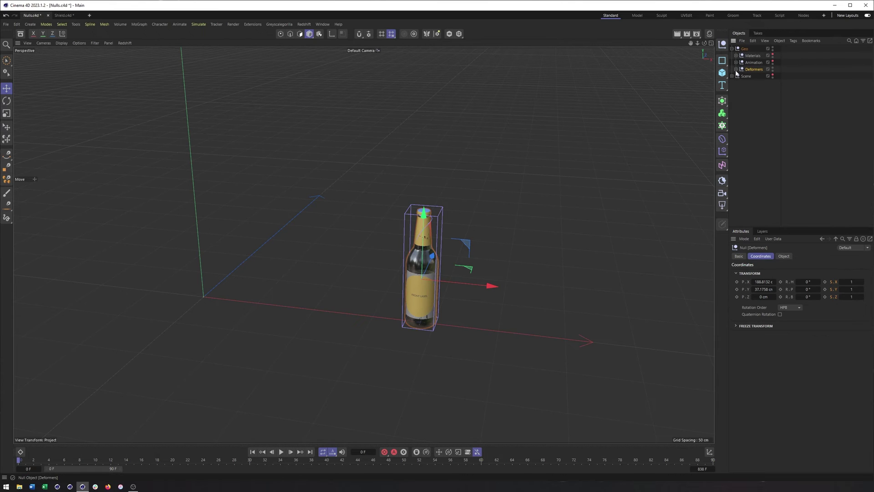
{"action": "left_click", "coordinate": [737, 69]}
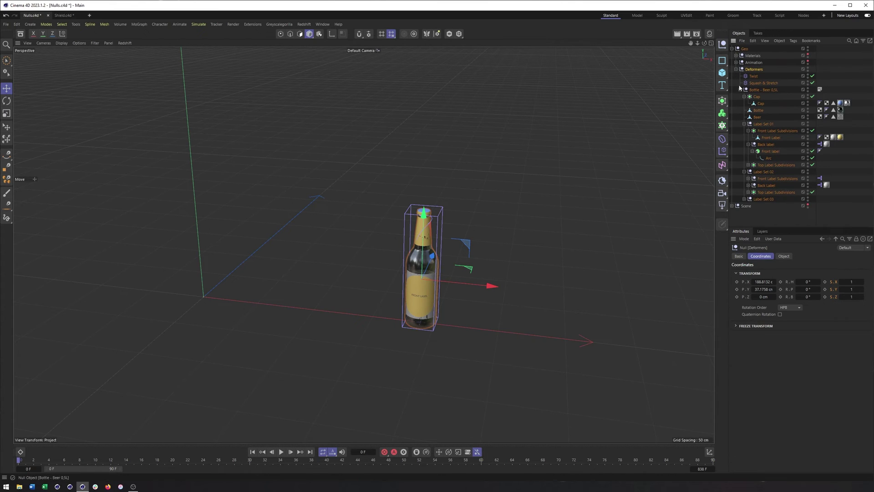
{"action": "left_click", "coordinate": [741, 89]}
Expand the Bottle - Beer 0,5L null and collapse its Cap, Label Set 01 and Label Set 02 groups.
{"action": "left_click_drag", "start_coordinate": [513, 218], "coordinate": [478, 224], "text": "alt"}
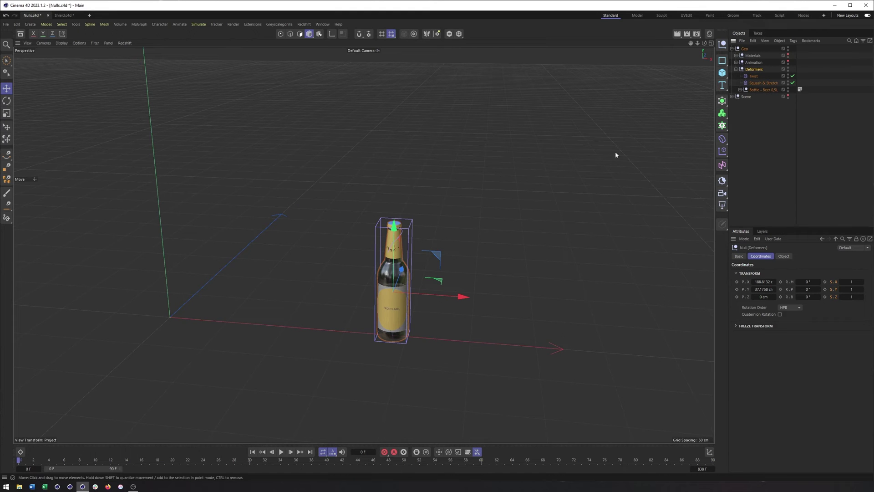
{"action": "left_click_drag", "start_coordinate": [452, 250], "coordinate": [503, 255], "text": "alt"}
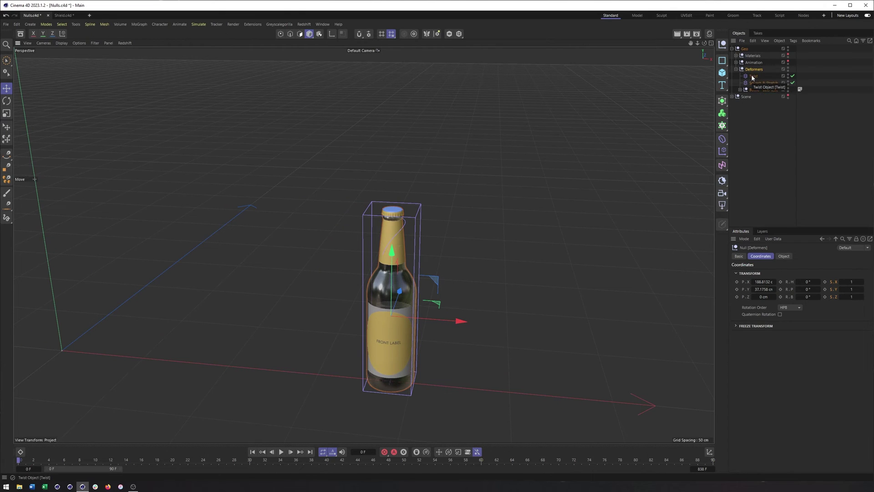
{"action": "left_click", "coordinate": [740, 90]}
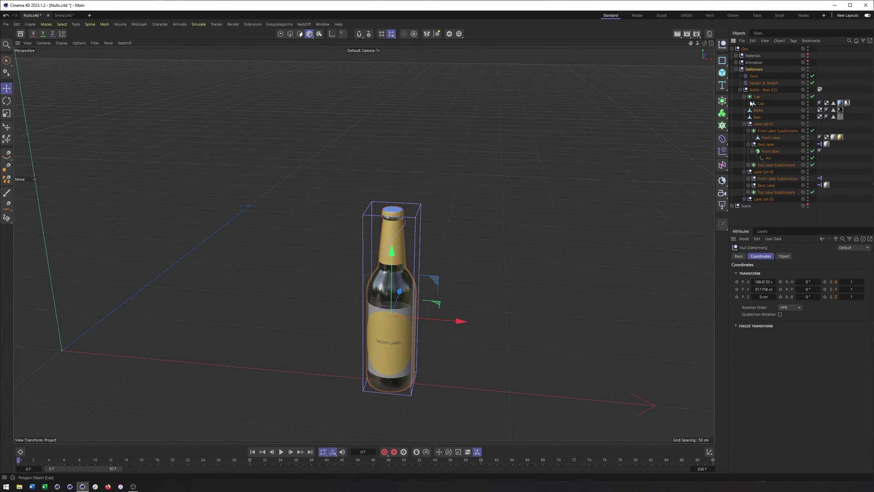
{"action": "left_click", "coordinate": [745, 97]}
{"action": "left_click", "coordinate": [744, 117]}
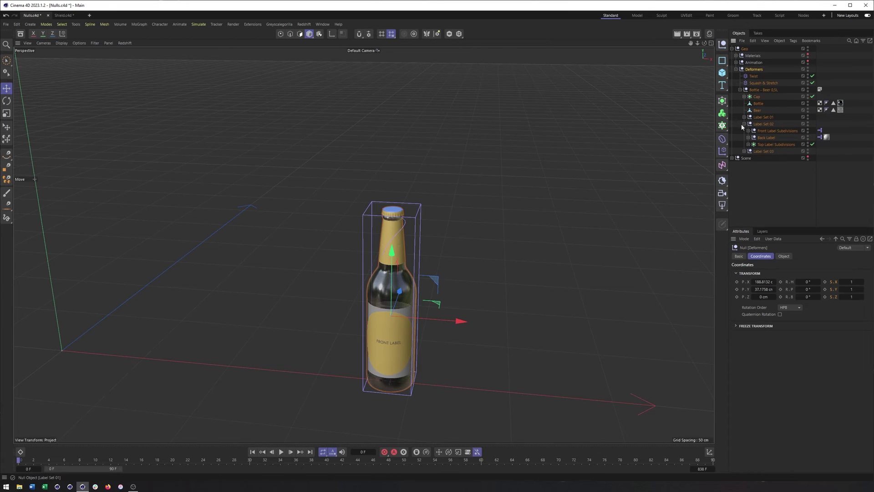
{"action": "left_click", "coordinate": [744, 124]}
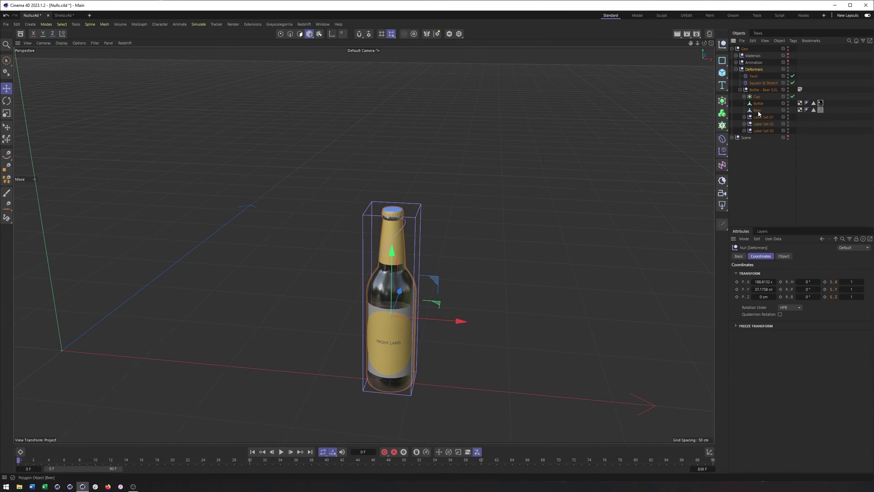
Try moving the Beer object about 41 cm along X out of the bottle and undo the move.
{"action": "left_click", "coordinate": [757, 110]}
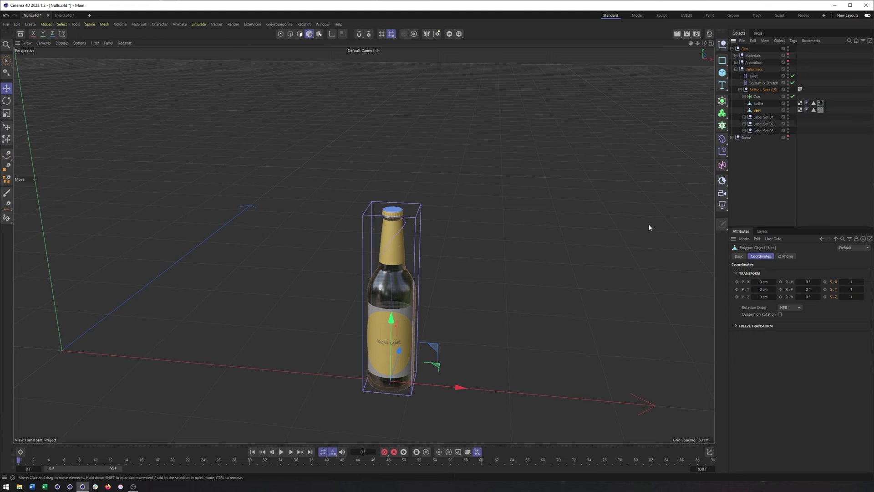
{"action": "left_click_drag", "start_coordinate": [452, 385], "coordinate": [541, 396]}
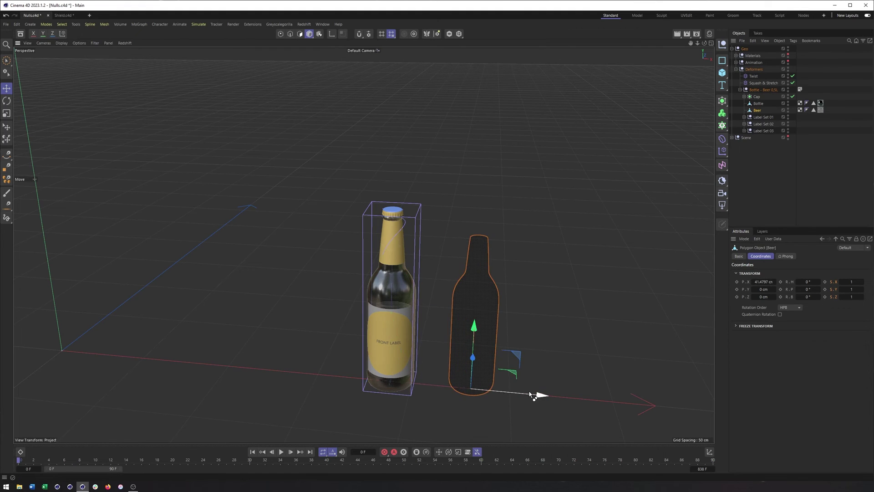
{"action": "key", "text": "ctrl+z"}
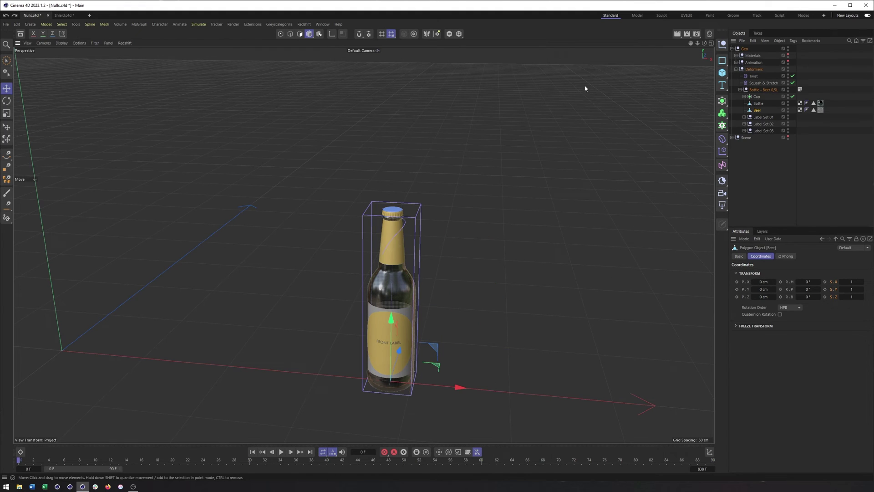
Collapse the Bottle - Beer 0,5L null and select the Squash & Stretch deformer.
{"action": "left_click", "coordinate": [740, 90]}
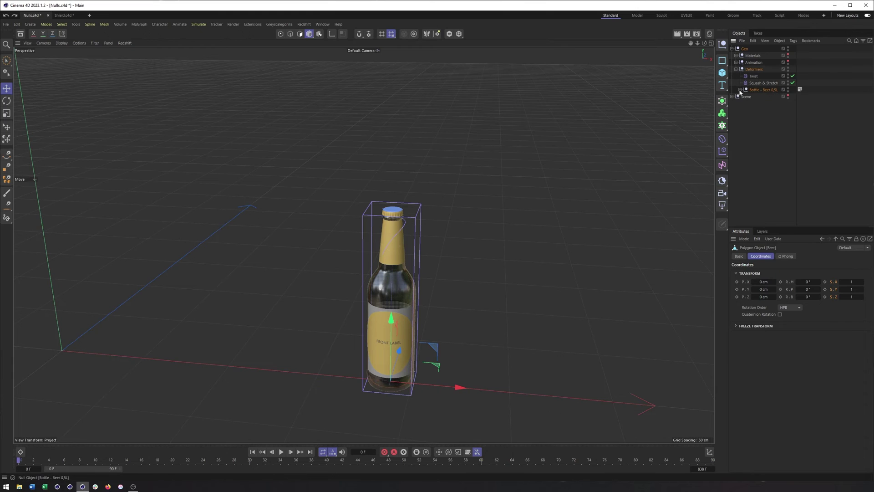
{"action": "left_click", "coordinate": [756, 84]}
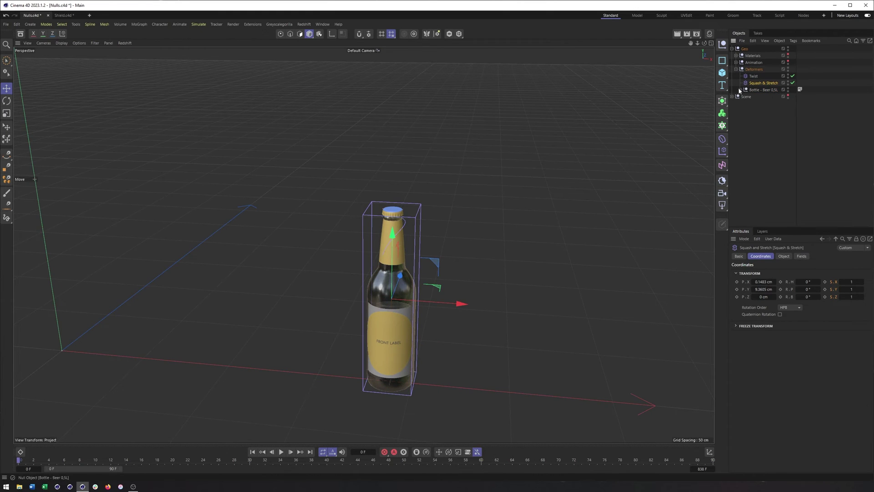
Add a default Cube and a Bend deformer at the top level of the scene.
{"action": "left_click", "coordinate": [722, 73]}
{"action": "key", "text": "h"}
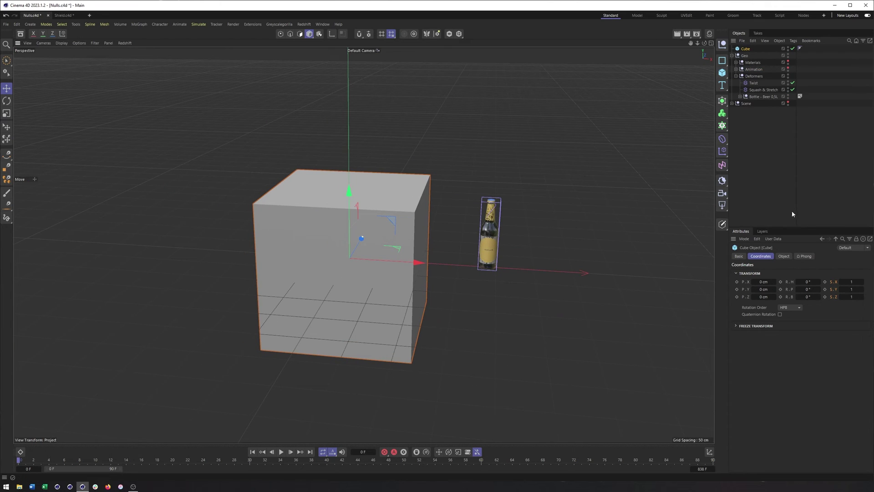
{"action": "left_click", "coordinate": [723, 139]}
{"action": "left_click", "coordinate": [747, 149]}
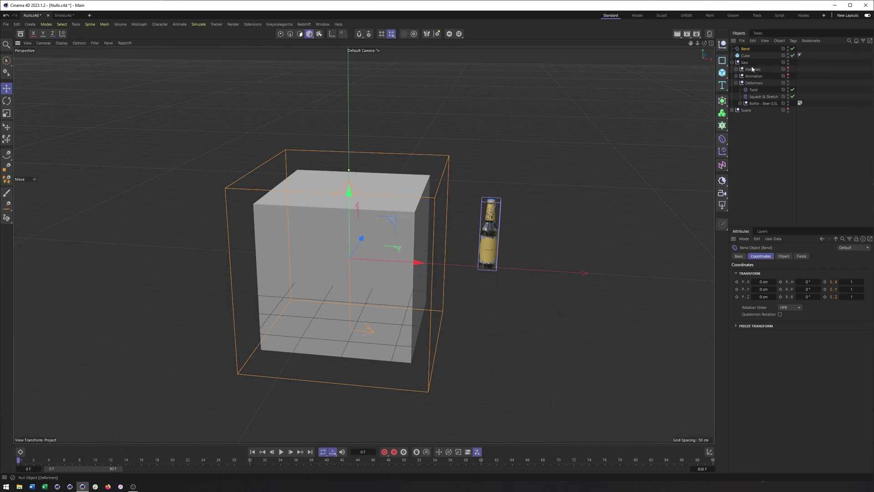
Make the Bend deformer a child of the Cube and fit it to its parent.
{"action": "left_click_drag", "start_coordinate": [744, 50], "coordinate": [746, 55]}
{"action": "left_click", "coordinate": [783, 257]}
{"action": "left_click", "coordinate": [756, 287]}
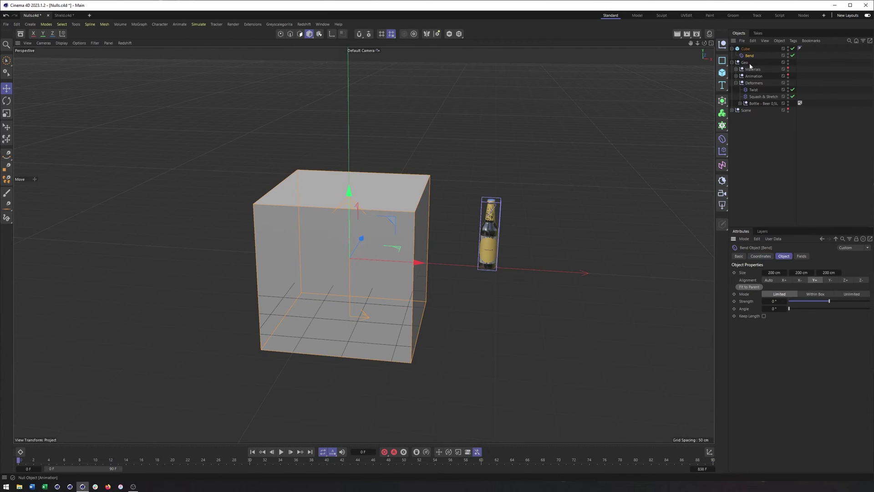
Raise the Cube's X, Y and Z segments to 20 and set the Bend deformer's strength to -19°.
{"action": "left_click", "coordinate": [745, 49]}
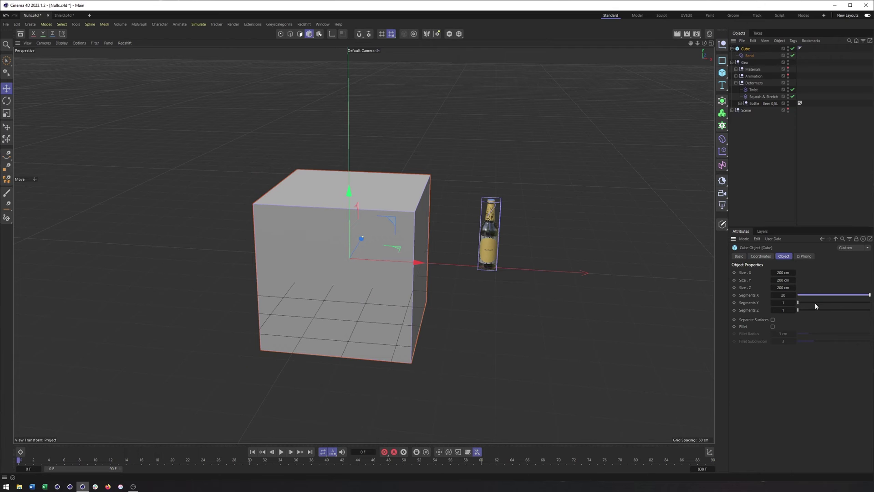
{"action": "left_click_drag", "start_coordinate": [827, 311], "coordinate": [870, 310]}
{"action": "left_click", "coordinate": [744, 55]}
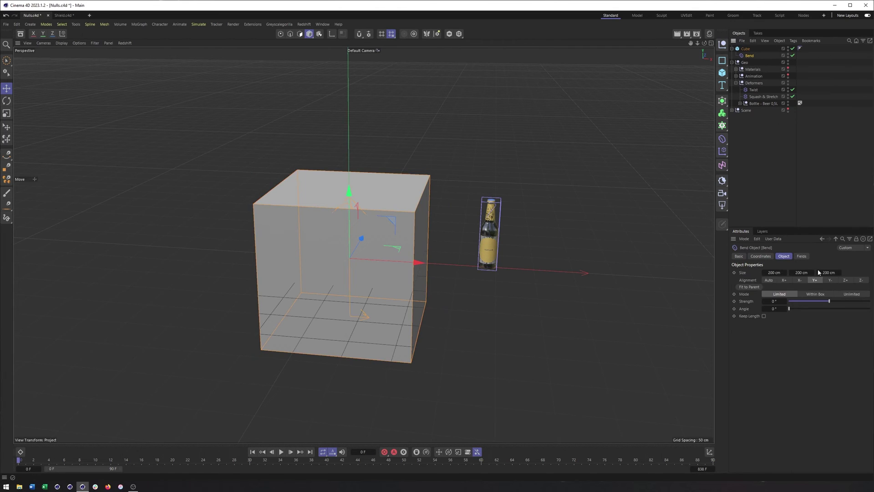
{"action": "left_click_drag", "start_coordinate": [825, 301], "coordinate": [827, 301]}
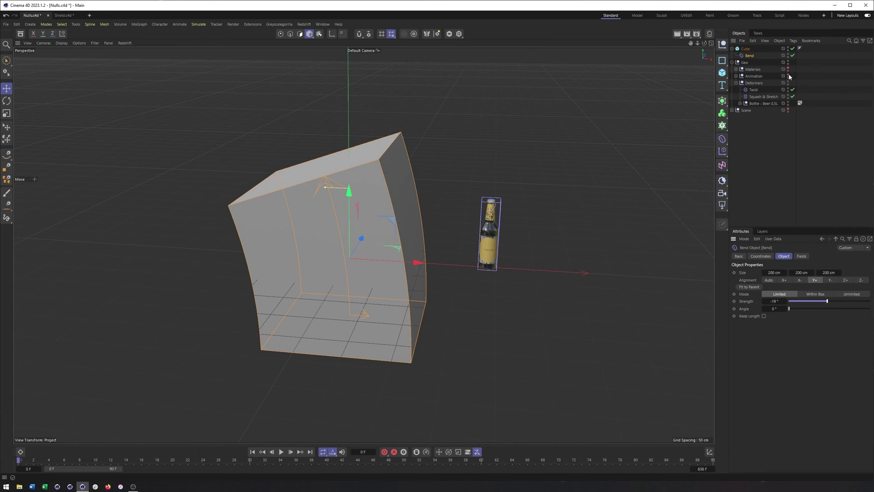
Delete the Cube together with its Bend deformer and select the Squash & Stretch deformer.
{"action": "left_click", "coordinate": [745, 49]}
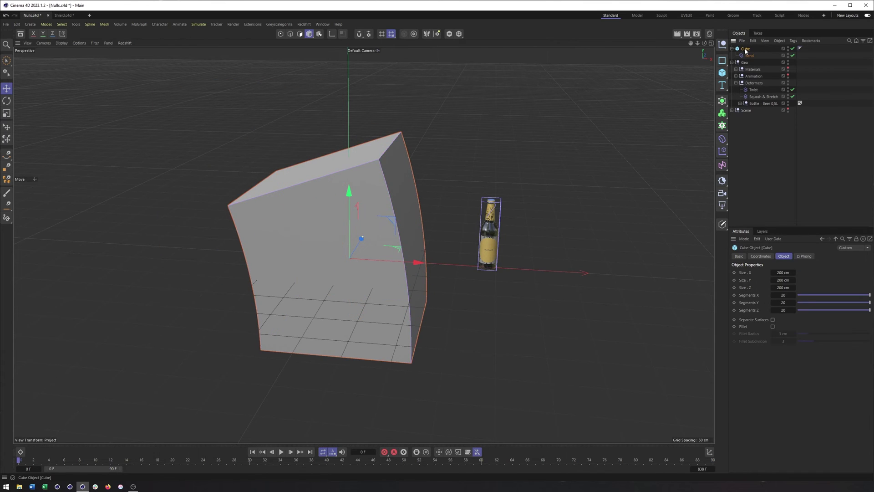
{"action": "key", "text": "Delete"}
{"action": "left_click", "coordinate": [758, 83]}
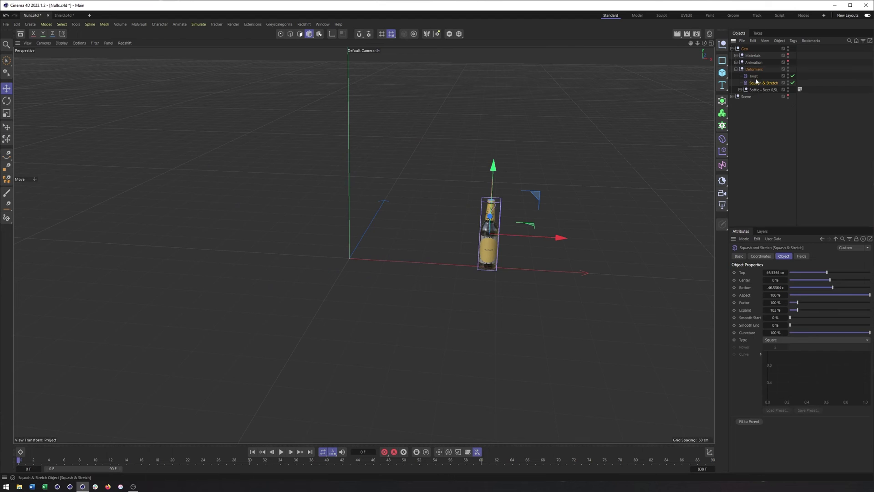
Select the Twist deformer, try out its angle on the bottle and bring it back to 0°.
{"action": "scroll", "coordinate": [499, 252], "scroll_direction": "up", "scroll_amount": 5}
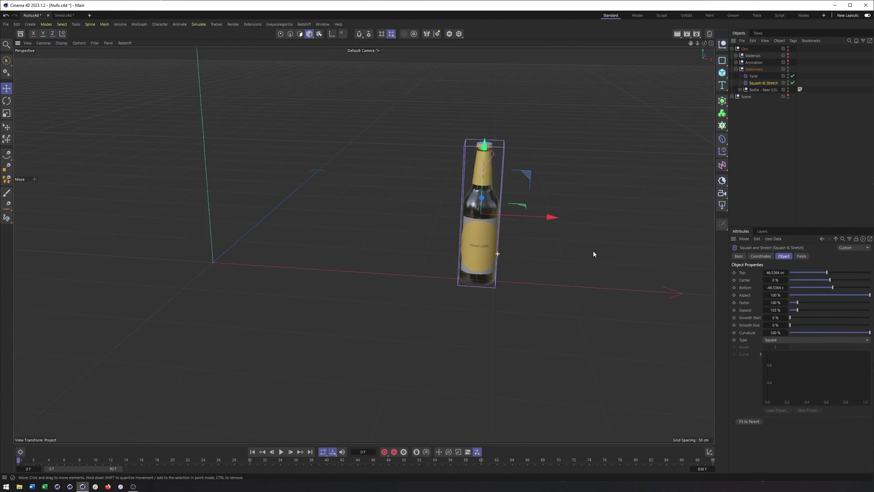
{"action": "left_click", "coordinate": [753, 75]}
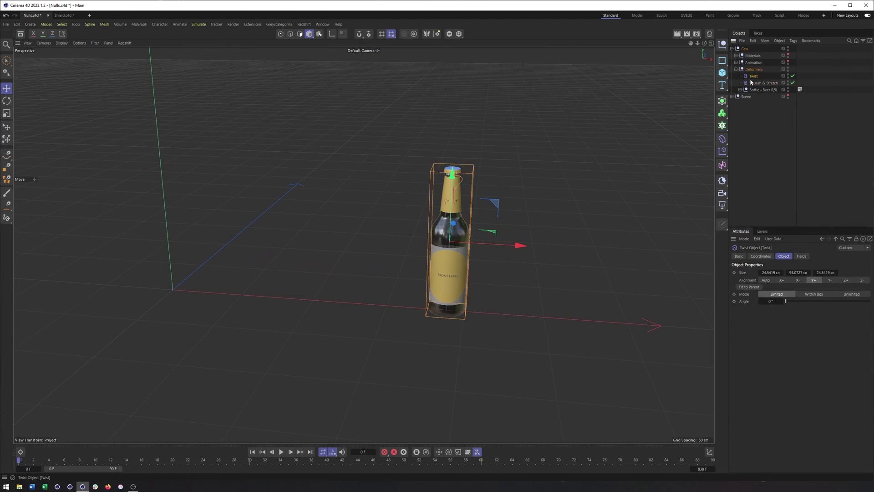
{"action": "left_click", "coordinate": [754, 83]}
{"action": "left_click", "coordinate": [753, 76]}
{"action": "mouse_move", "coordinate": [787, 300]}
{"action": "left_mouse_down"}
{"action": "mouse_move", "coordinate": [829, 299]}
{"action": "mouse_move", "coordinate": [767, 302]}
{"action": "mouse_move", "coordinate": [778, 302]}
{"action": "left_mouse_up"}
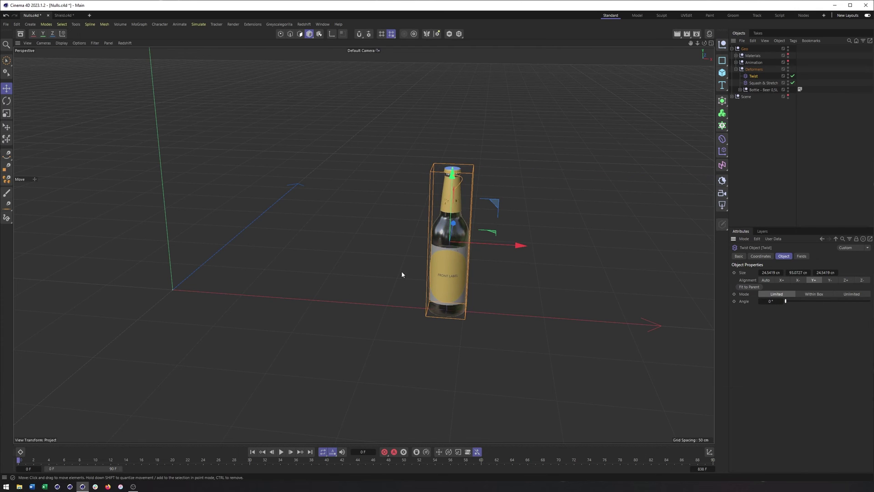
Display the viewport with Gouraud Shading (Lines) and examine the mesh of the bottle and its labels up close.
{"action": "scroll", "coordinate": [449, 270], "scroll_direction": "up", "scroll_amount": 5}
{"action": "scroll", "coordinate": [562, 266], "scroll_direction": "up", "scroll_amount": 2}
{"action": "left_click", "coordinate": [68, 44]}
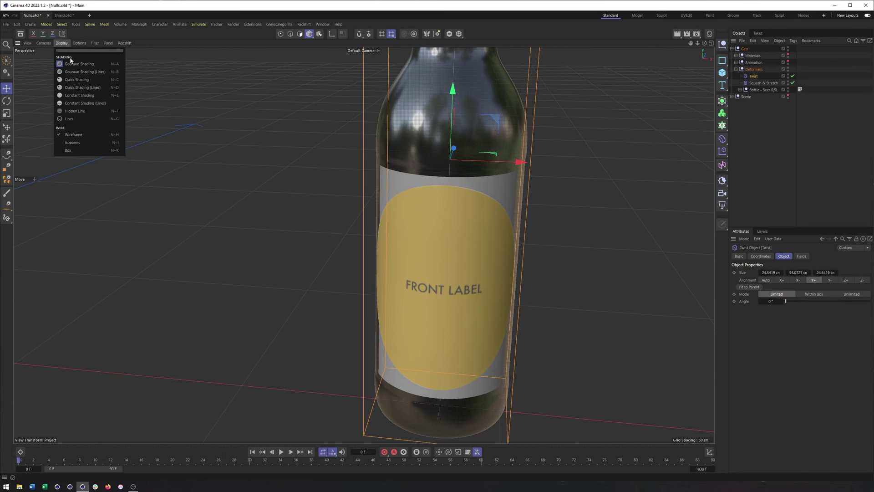
{"action": "left_click", "coordinate": [70, 73]}
{"action": "mouse_move", "coordinate": [460, 230]}
{"action": "left_mouse_down", "text": "alt"}
{"action": "mouse_move", "coordinate": [539, 232]}
{"action": "mouse_move", "coordinate": [469, 231]}
{"action": "left_mouse_up", "text": "alt"}
Hide Label Set 02 and Label Set 03 inside the Bottle - Beer 0,5L null and return the viewport to plain Gouraud Shading.
{"action": "left_click", "coordinate": [740, 90]}
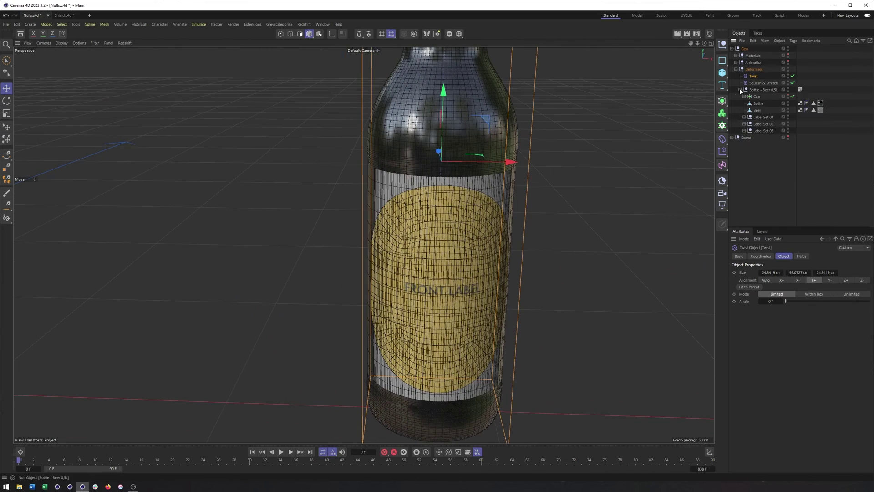
{"action": "left_click", "coordinate": [788, 123]}
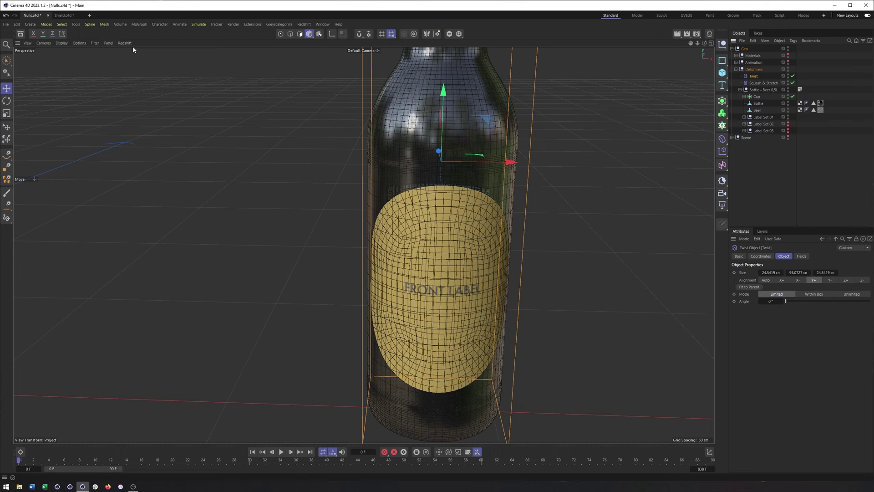
{"action": "left_click", "coordinate": [61, 43]}
{"action": "left_click", "coordinate": [78, 52]}
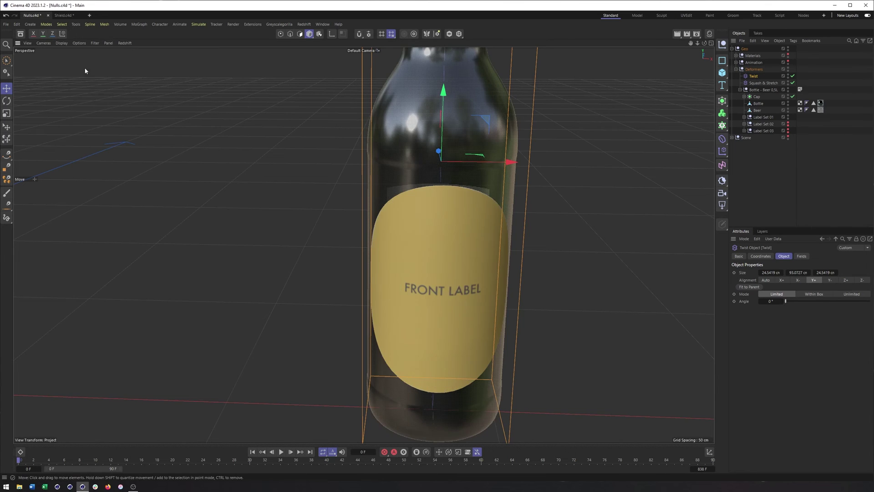
Twist the bottle by about 148° with the Twist deformer and reset the angle to 0°.
{"action": "scroll", "coordinate": [336, 223], "scroll_direction": "down", "scroll_amount": 5}
{"action": "left_click_drag", "start_coordinate": [336, 223], "coordinate": [647, 158], "text": "alt"}
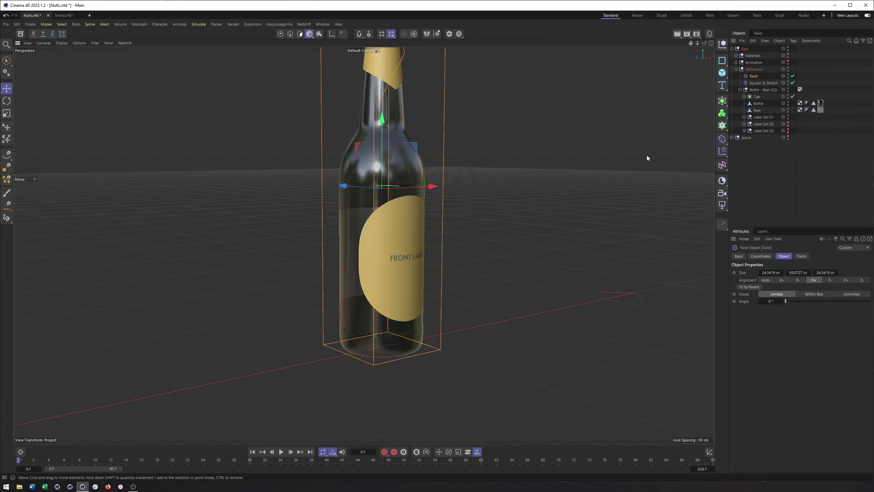
{"action": "left_click_drag", "start_coordinate": [787, 301], "coordinate": [820, 303]}
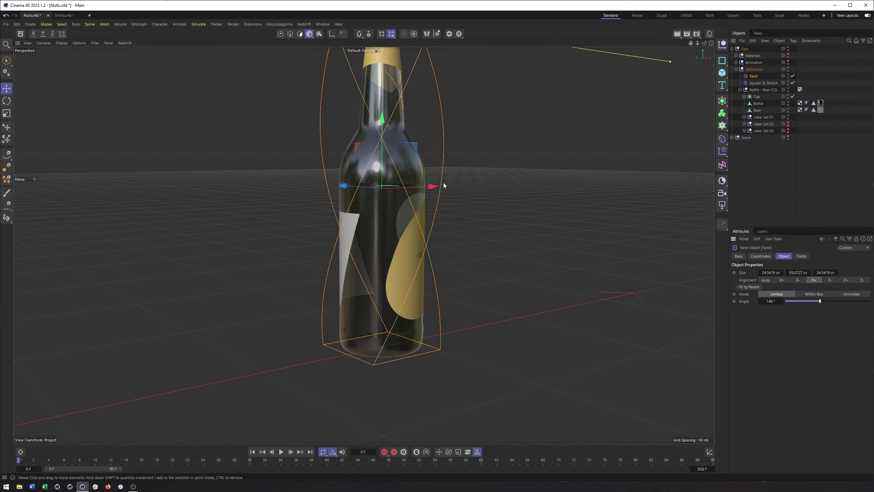
{"action": "left_click_drag", "start_coordinate": [443, 182], "coordinate": [350, 250], "text": "alt"}
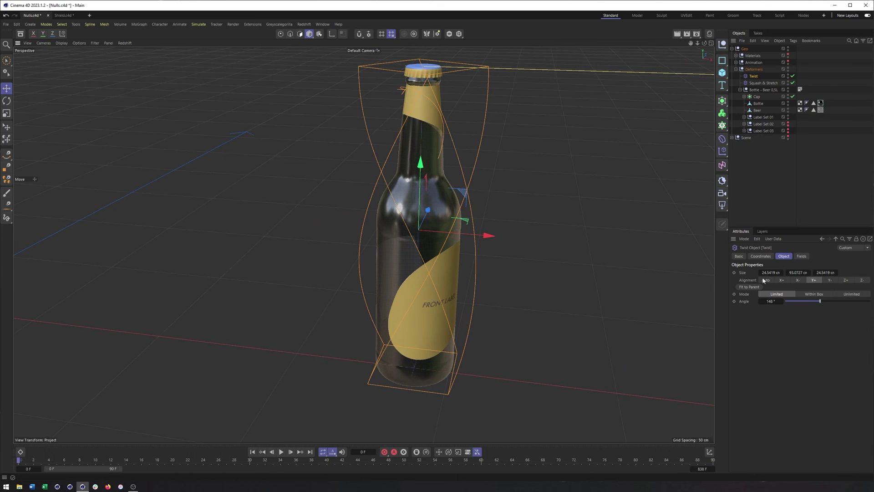
{"action": "right_click", "coordinate": [782, 301]}
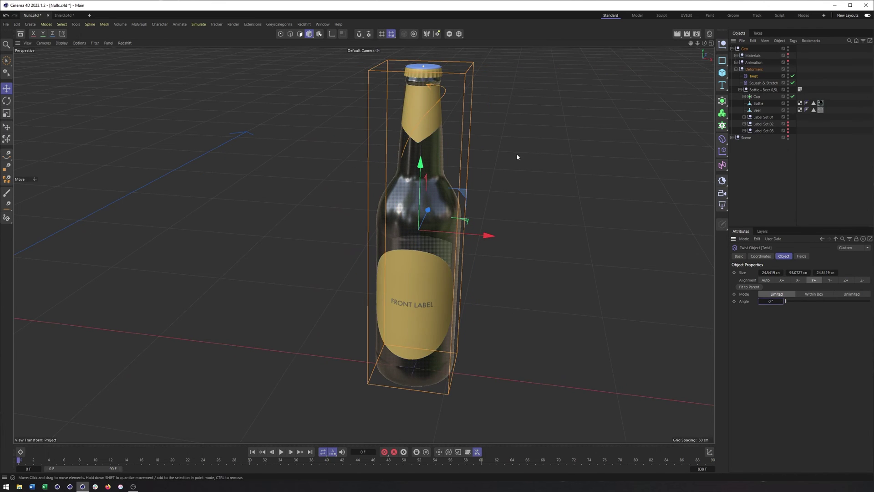
{"action": "left_click_drag", "start_coordinate": [518, 156], "coordinate": [538, 184], "text": "alt"}
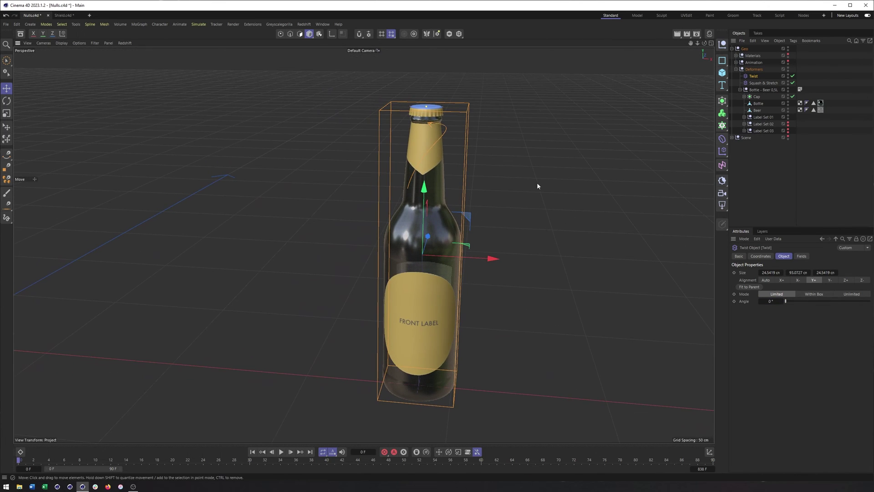
Stretch the bottle with a Squash & Stretch factor of 196 % and reduce the factor to 86 %.
{"action": "left_click", "coordinate": [751, 83]}
{"action": "left_click_drag", "start_coordinate": [562, 241], "coordinate": [548, 288], "text": "alt"}
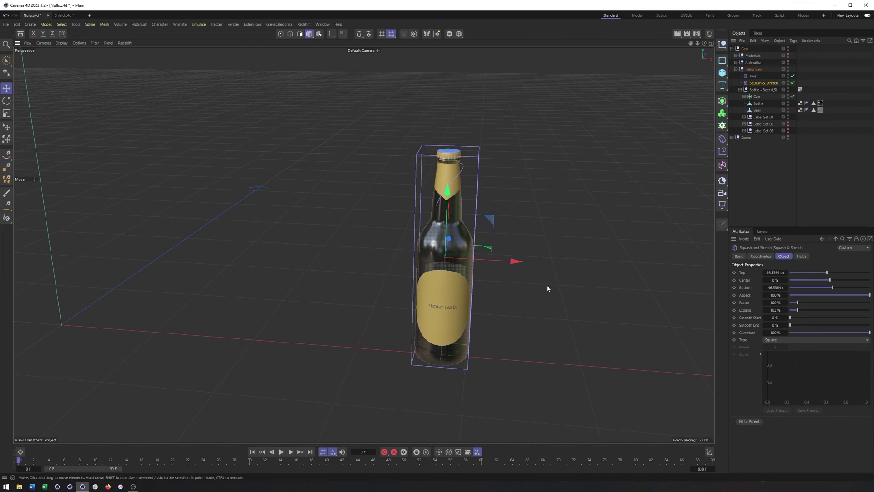
{"action": "left_click_drag", "start_coordinate": [798, 303], "coordinate": [803, 304]}
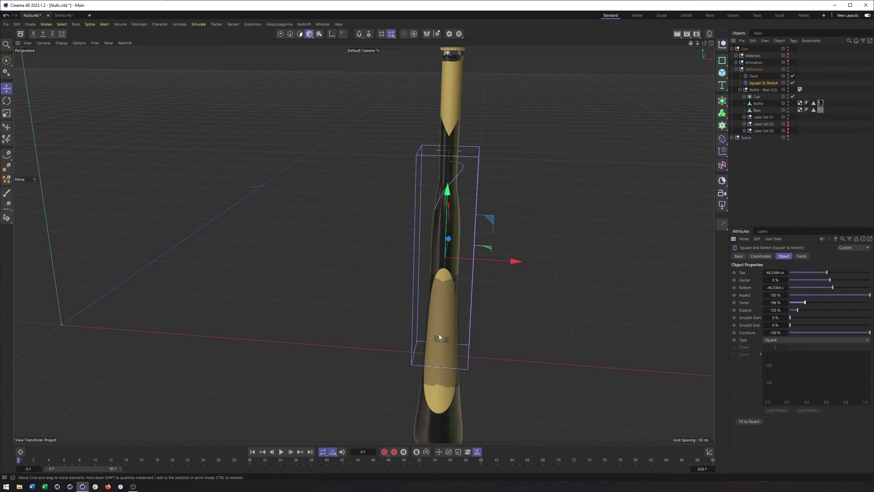
{"action": "left_click_drag", "start_coordinate": [440, 284], "coordinate": [472, 306], "text": "alt"}
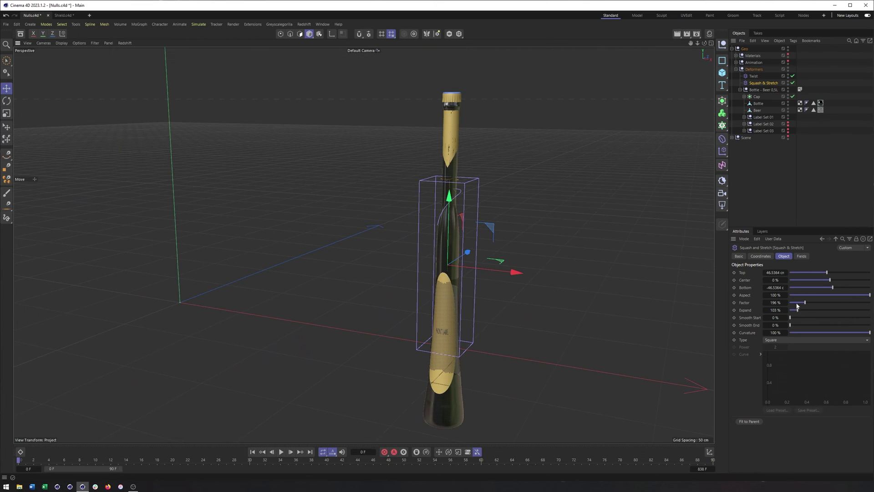
{"action": "left_click_drag", "start_coordinate": [806, 304], "coordinate": [795, 304]}
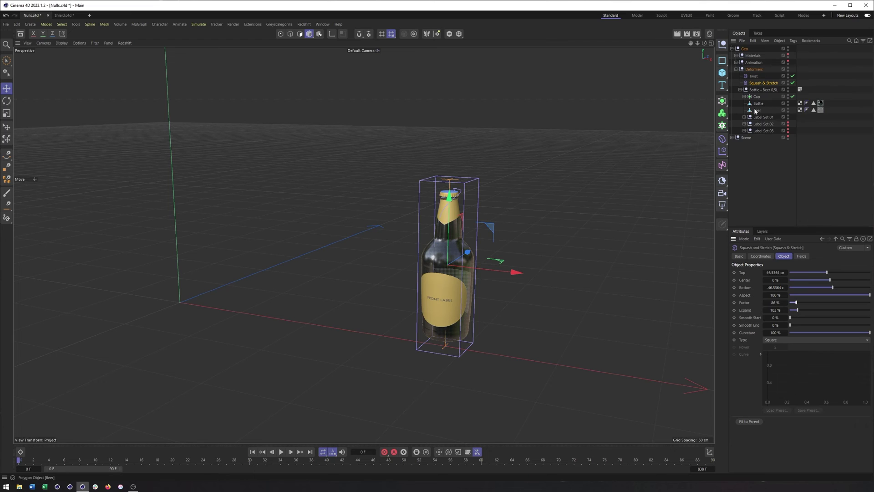
Collapse the Bottle - Beer 0,5L and Deformers nulls and move the Deformers null in the positive X direction.
{"action": "left_click", "coordinate": [741, 89]}
{"action": "left_click", "coordinate": [749, 91]}
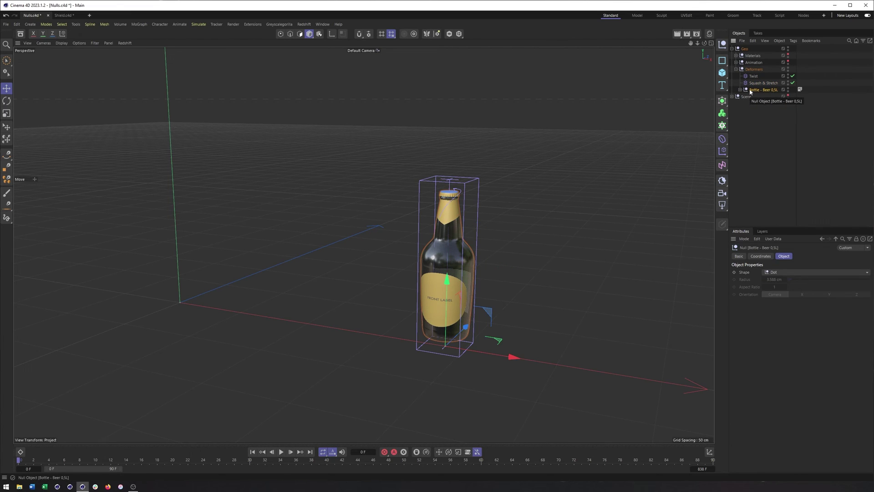
{"action": "left_click_drag", "start_coordinate": [752, 94], "coordinate": [751, 72]}
{"action": "left_click", "coordinate": [752, 70]}
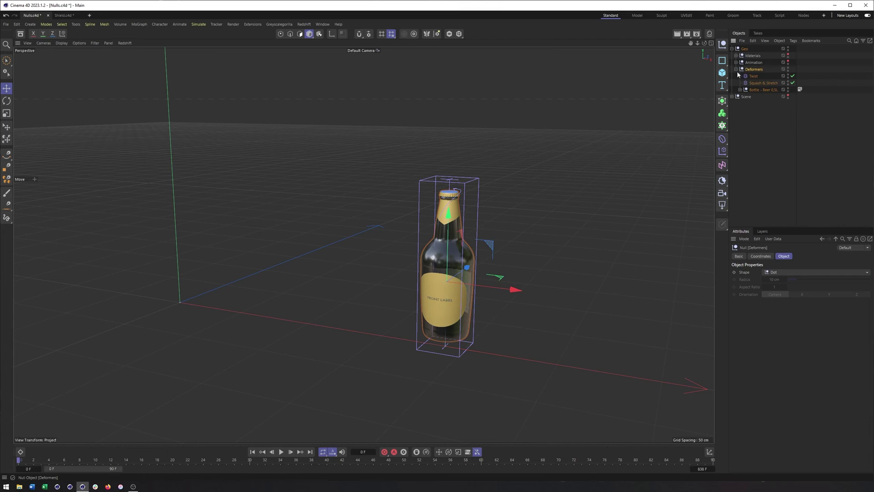
{"action": "left_click", "coordinate": [736, 70]}
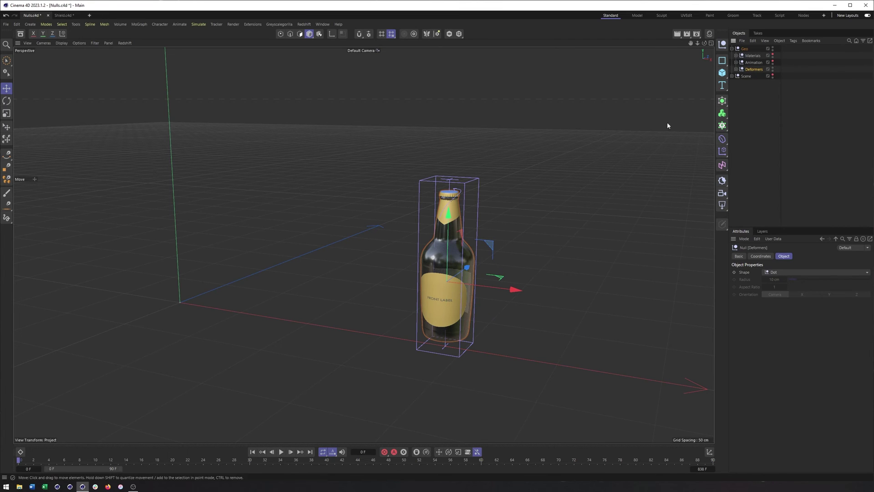
{"action": "left_click_drag", "start_coordinate": [503, 293], "coordinate": [545, 301]}
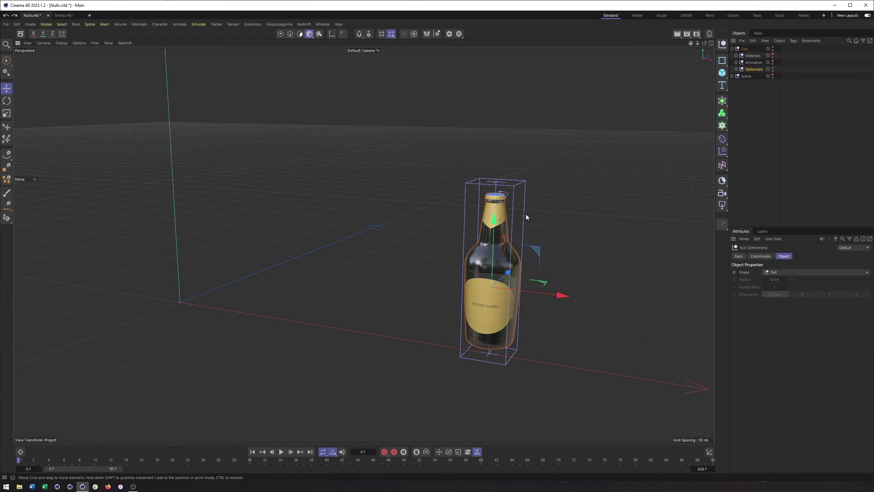
{"action": "left_click_drag", "start_coordinate": [523, 189], "coordinate": [497, 246], "text": "alt"}
Make the Animation and Materials nulls visible again and frame the whole scene in the viewport.
{"action": "left_click", "coordinate": [773, 62]}
{"action": "left_click", "coordinate": [773, 55]}
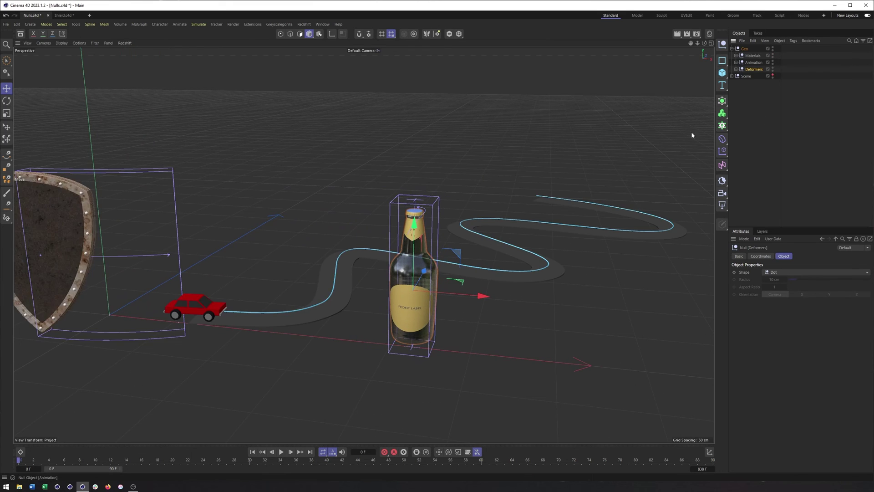
{"action": "key", "text": "h"}
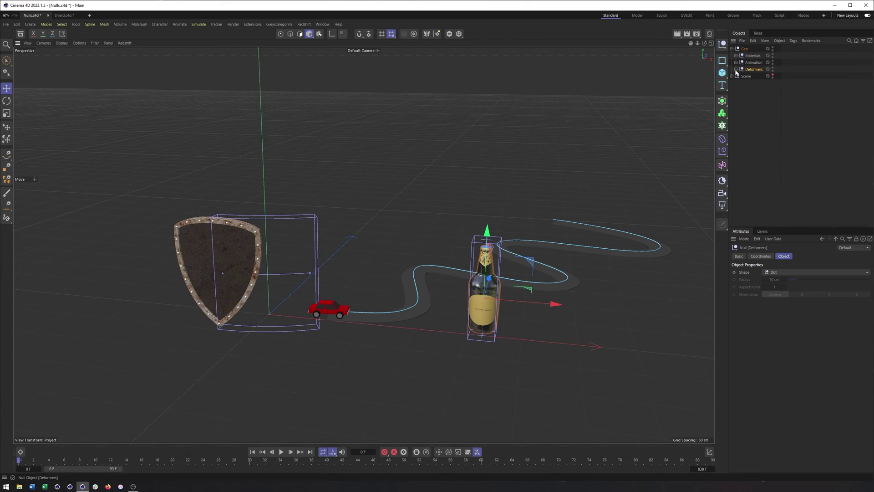
Expand the Deformers null to review its contents and collapse it again.
{"action": "left_click", "coordinate": [736, 69]}
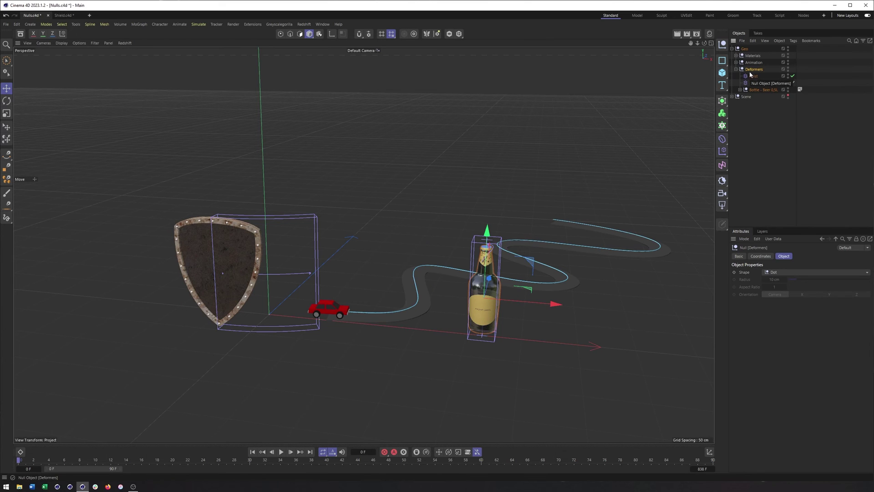
{"action": "scroll", "coordinate": [541, 260], "scroll_direction": "down", "scroll_amount": 3}
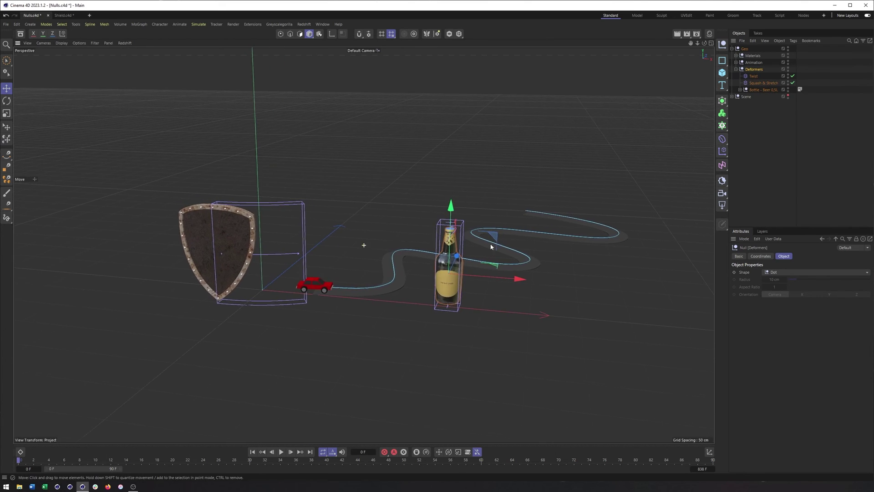
{"action": "left_click", "coordinate": [736, 71]}
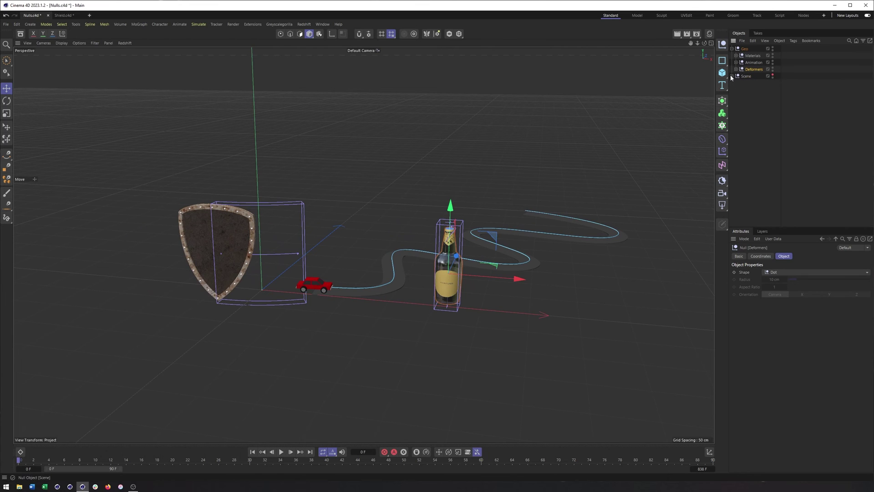
Expand the Scene null and inspect the settings of the RS Area Light and the RS Camera.
{"action": "left_click", "coordinate": [732, 77]}
{"action": "left_click_drag", "start_coordinate": [465, 232], "coordinate": [569, 196], "text": "alt"}
{"action": "left_click", "coordinate": [755, 83]}
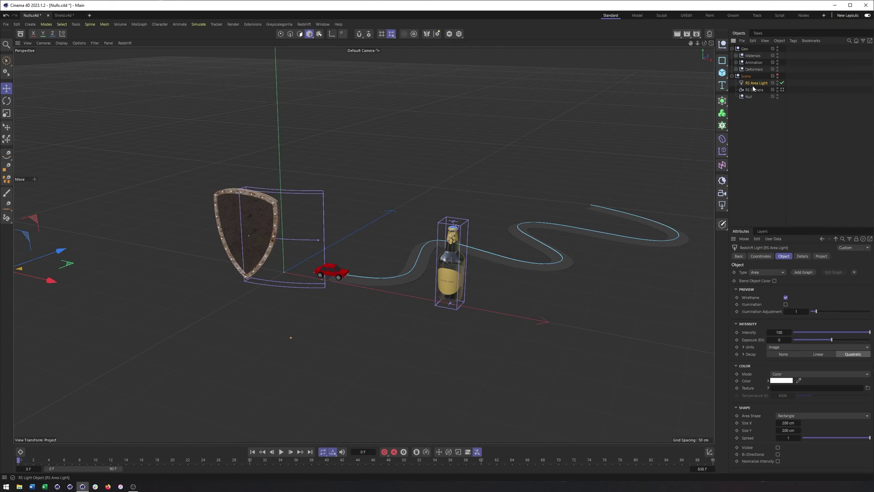
{"action": "left_click", "coordinate": [754, 90]}
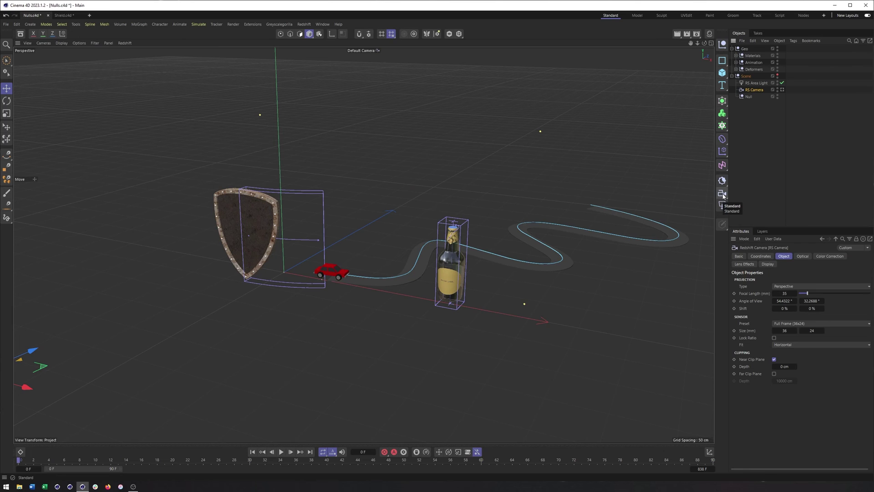
Show the available camera types and light types.
{"action": "left_click", "coordinate": [723, 195]}
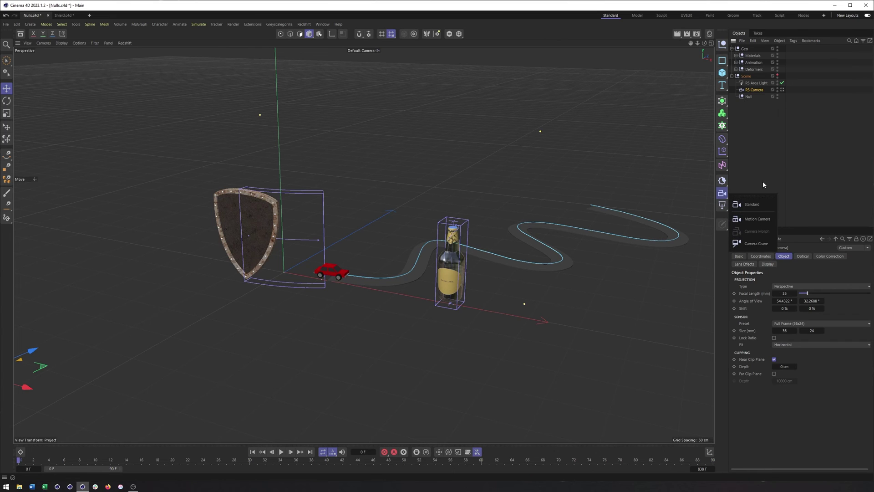
{"action": "left_click", "coordinate": [722, 205]}
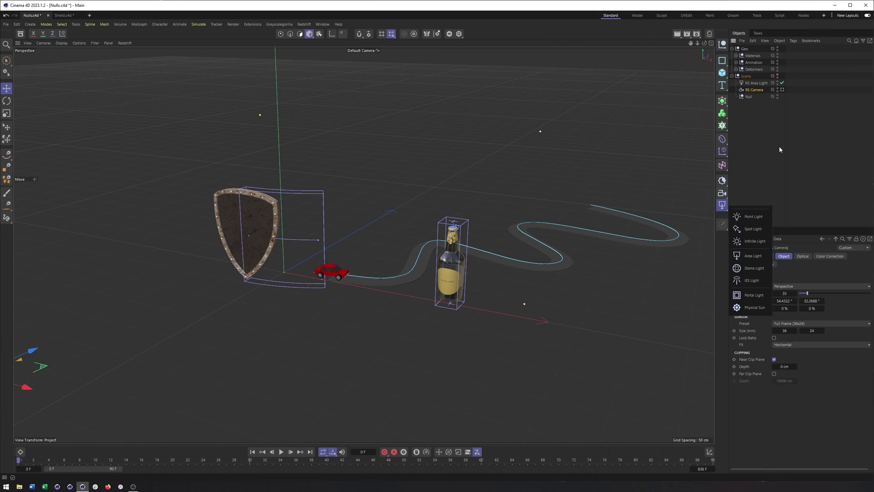
Give the null inside Scene a Circle shape with a 19 cm radius, and make the Scene group visible in the viewport.
{"action": "middle_click_drag", "start_coordinate": [412, 242], "coordinate": [451, 258], "text": "alt"}
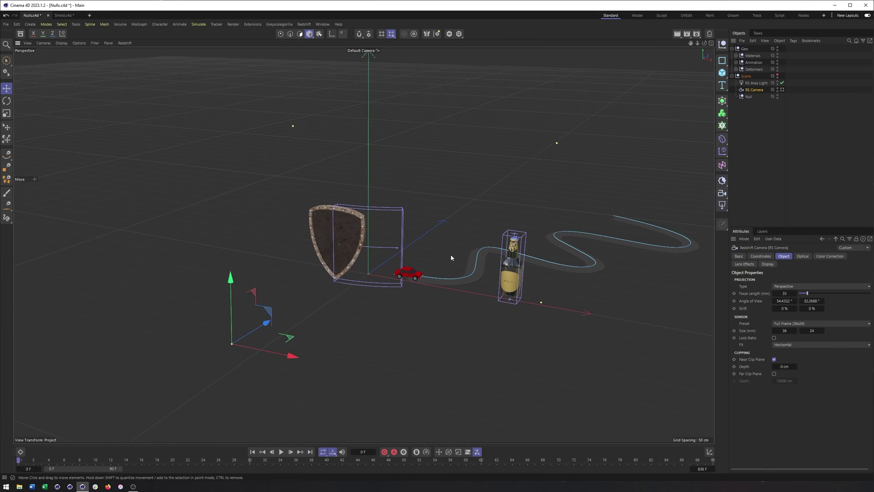
{"action": "left_click_drag", "start_coordinate": [451, 258], "coordinate": [441, 257], "text": "alt"}
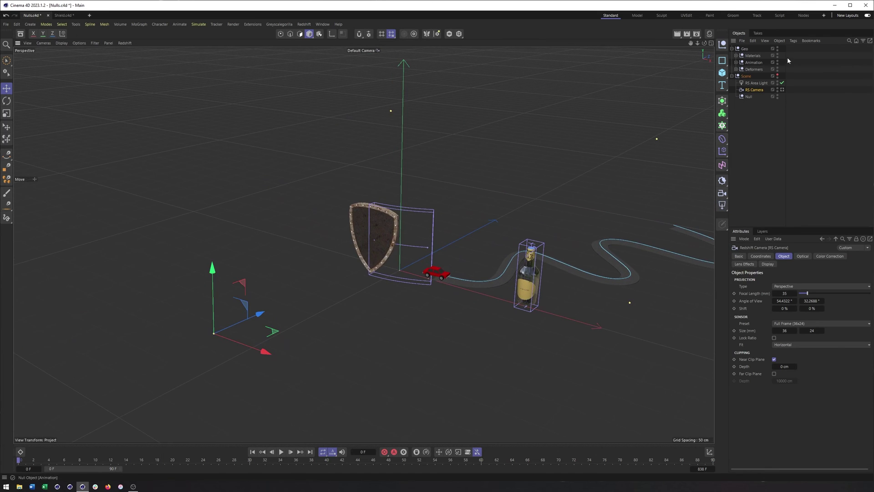
{"action": "left_click", "coordinate": [747, 96]}
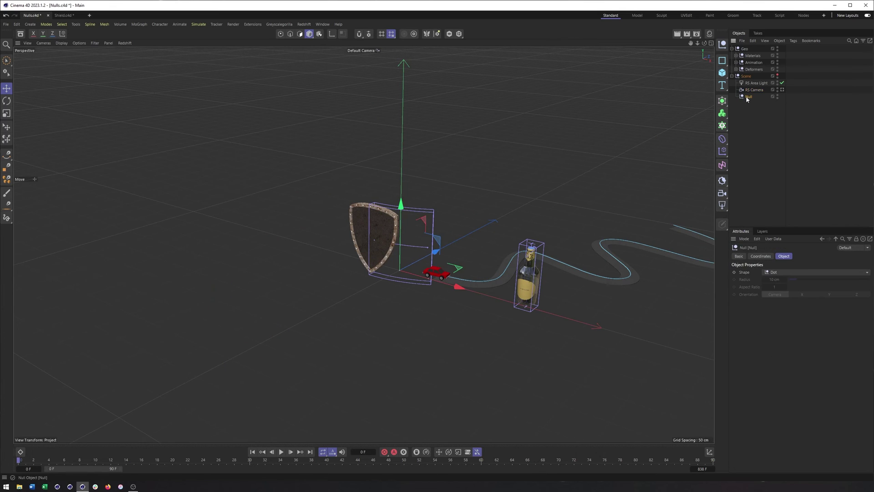
{"action": "left_click", "coordinate": [776, 272]}
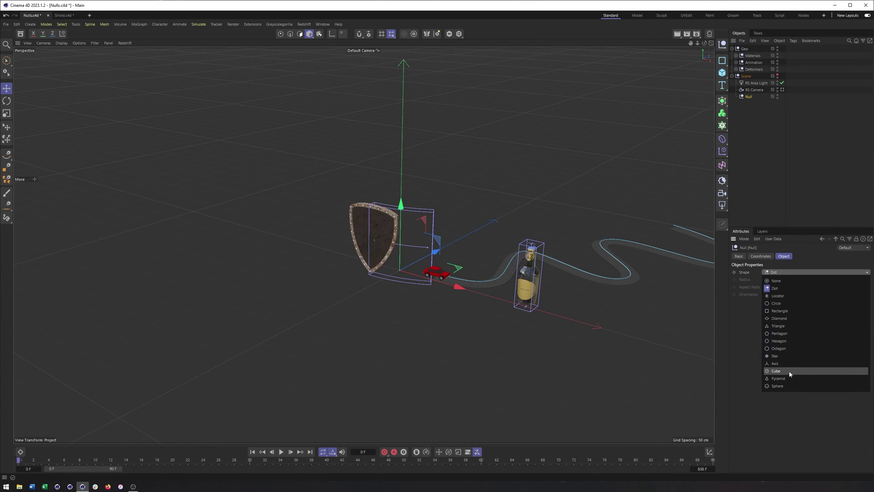
{"action": "left_click", "coordinate": [795, 302]}
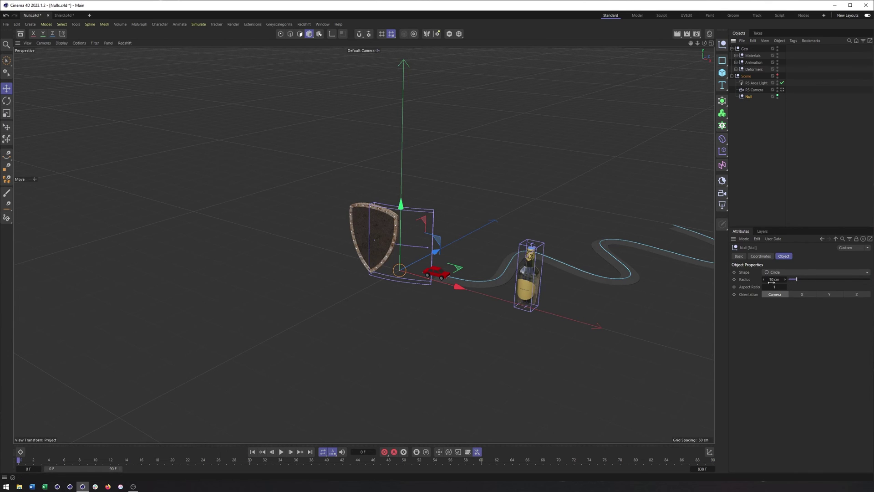
{"action": "mouse_move", "coordinate": [797, 279]}
{"action": "left_mouse_down"}
{"action": "mouse_move", "coordinate": [819, 280]}
{"action": "mouse_move", "coordinate": [804, 280]}
{"action": "left_mouse_up"}
{"action": "left_click", "coordinate": [778, 76]}
{"action": "left_click_drag", "start_coordinate": [362, 280], "coordinate": [400, 278], "text": "alt"}
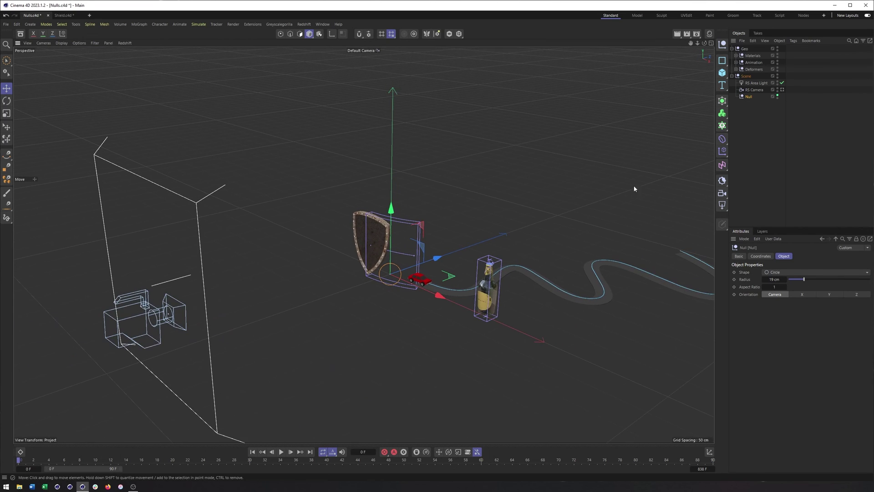
Add a Target tag to the RS Area Light and assign the null inside Scene as its target object.
{"action": "left_click", "coordinate": [756, 83]}
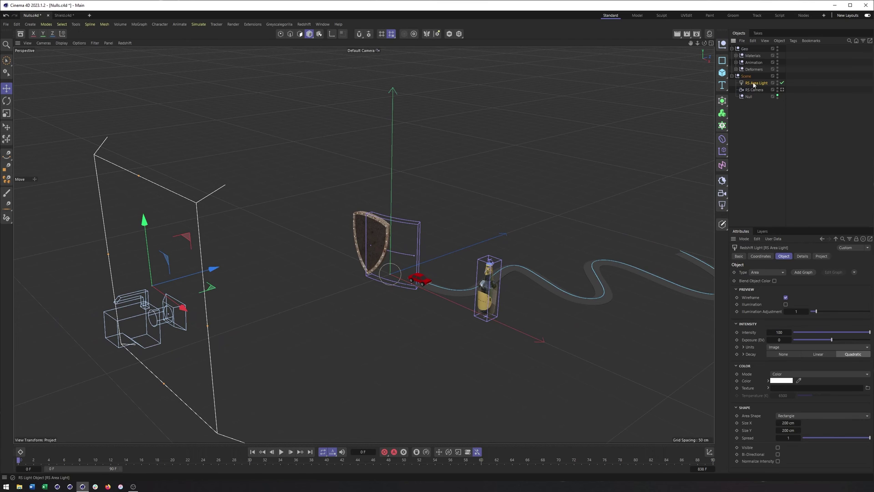
{"action": "right_click", "coordinate": [754, 84]}
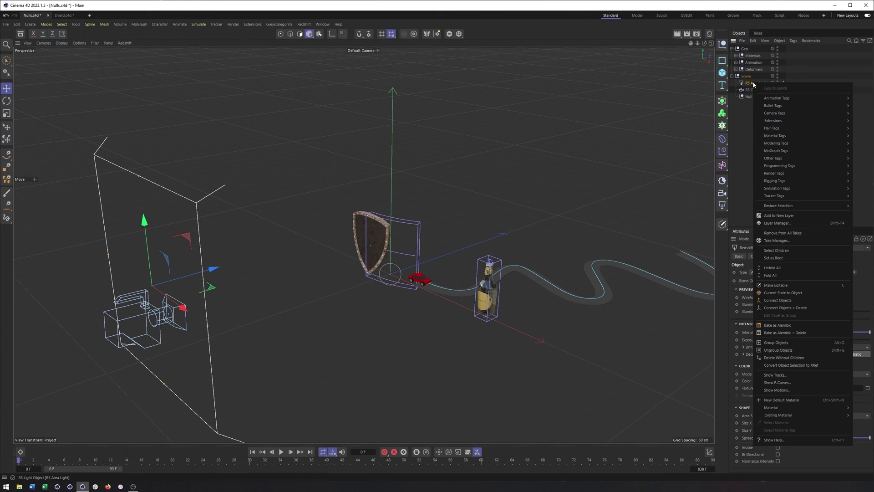
{"action": "mouse_move", "coordinate": [765, 98]}
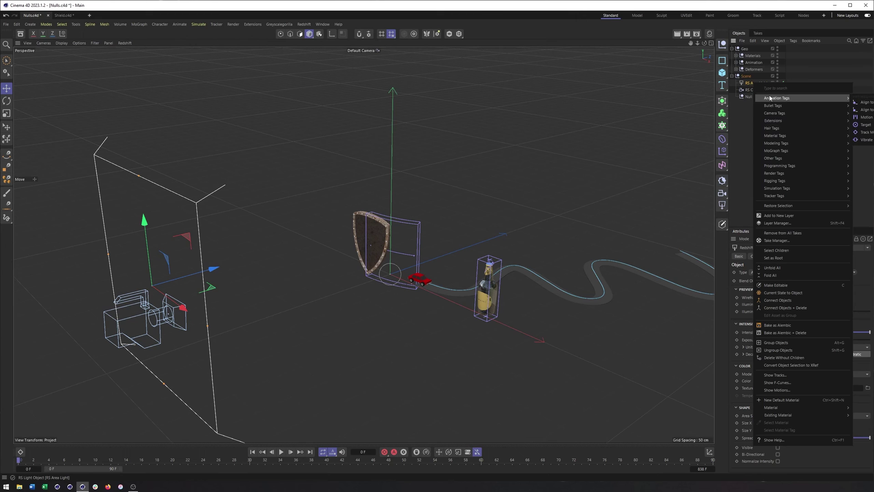
{"action": "left_click", "coordinate": [862, 125]}
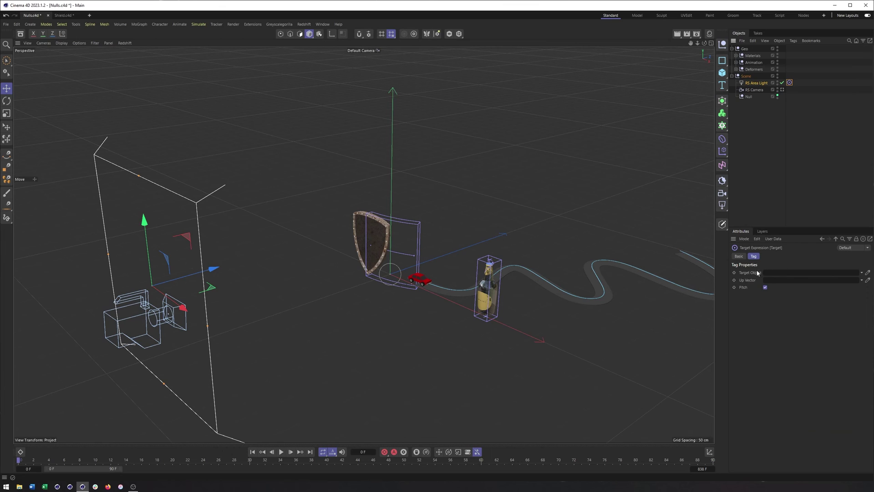
{"action": "left_click_drag", "start_coordinate": [748, 96], "coordinate": [795, 277]}
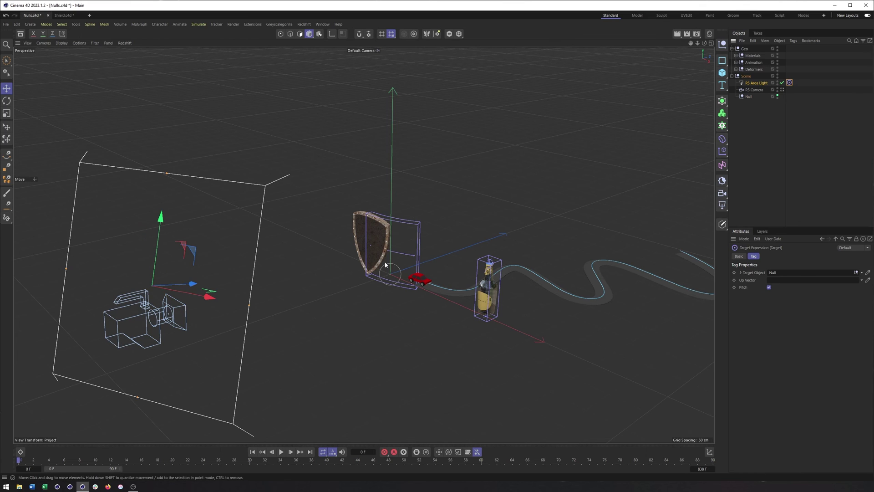
Copy the area light's Target tag to the RS Camera and move the targeted null through the scene to test the aiming.
{"action": "left_click_drag", "start_coordinate": [385, 264], "coordinate": [483, 246], "text": "alt"}
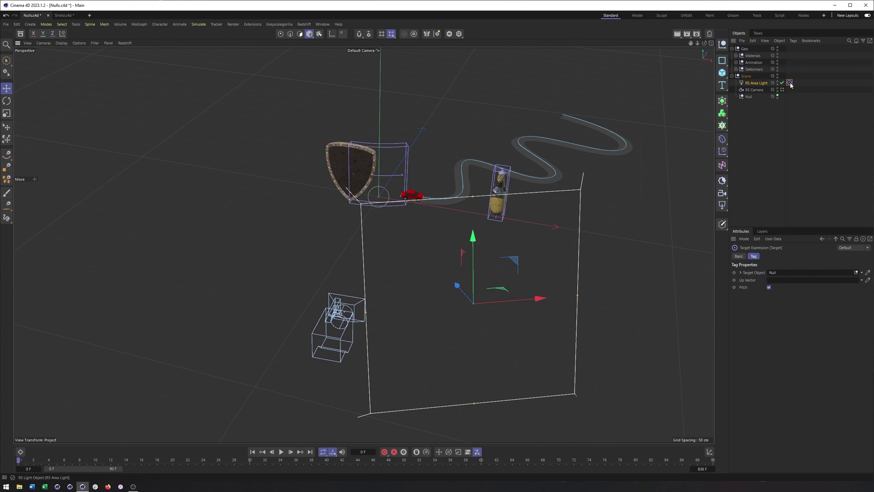
{"action": "left_click_drag", "start_coordinate": [791, 86], "coordinate": [791, 90]}
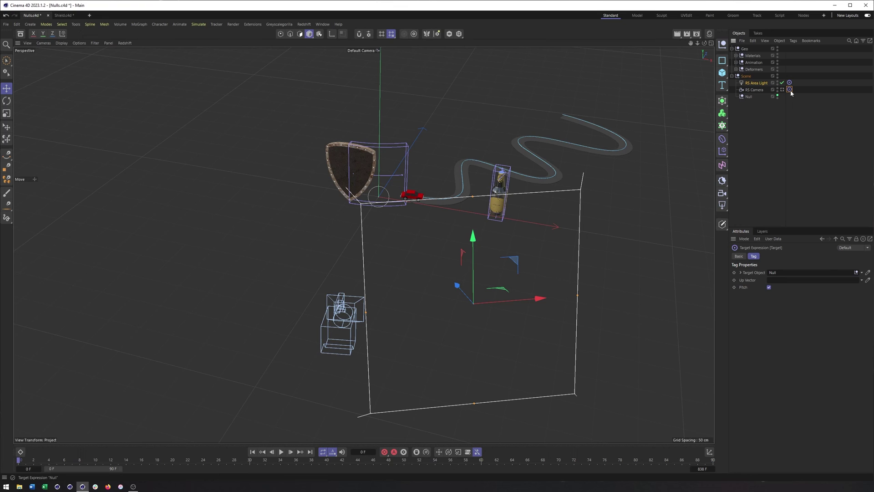
{"action": "left_click", "coordinate": [749, 97]}
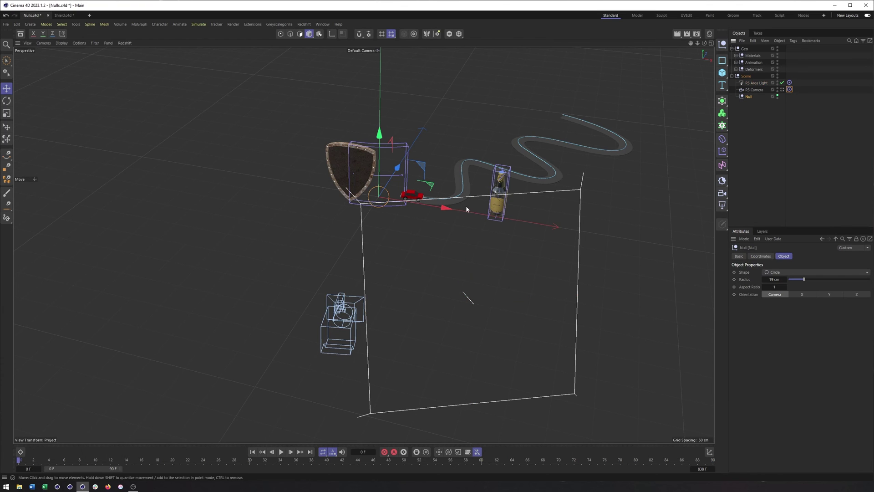
{"action": "left_click_drag", "start_coordinate": [466, 206], "coordinate": [404, 143]}
{"action": "left_click_drag", "start_coordinate": [483, 234], "coordinate": [498, 176]}
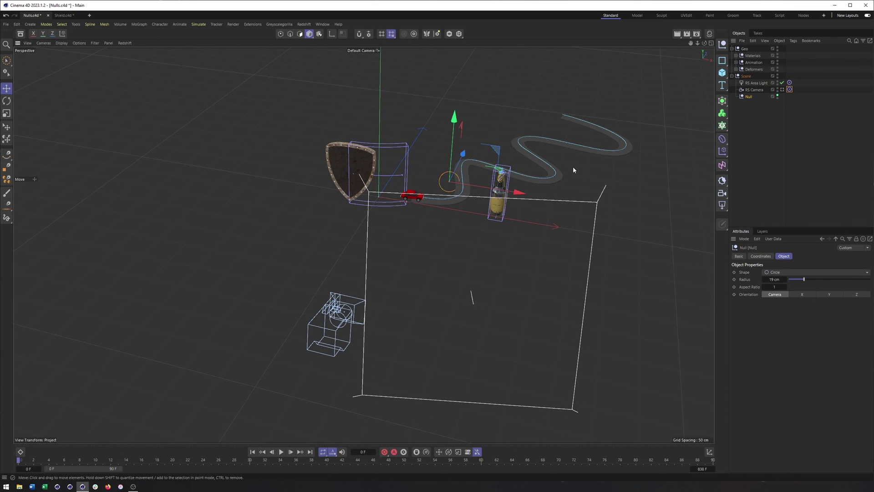
Rename the targeted null as Target and move it next to the red car.
{"action": "double_click", "coordinate": [749, 96]}
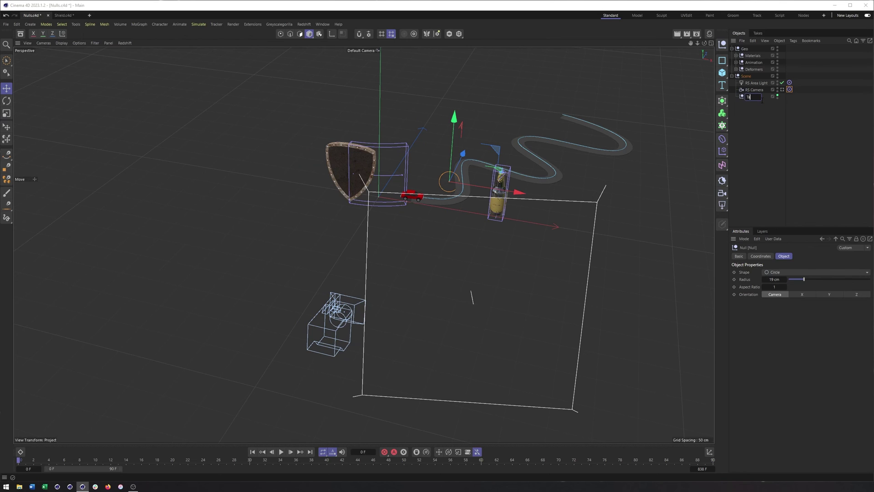
{"action": "type", "text": "Target"}
{"action": "key", "text": "Return"}
{"action": "left_click_drag", "start_coordinate": [401, 182], "coordinate": [392, 192], "text": "alt"}
{"action": "left_click_drag", "start_coordinate": [477, 198], "coordinate": [412, 214]}
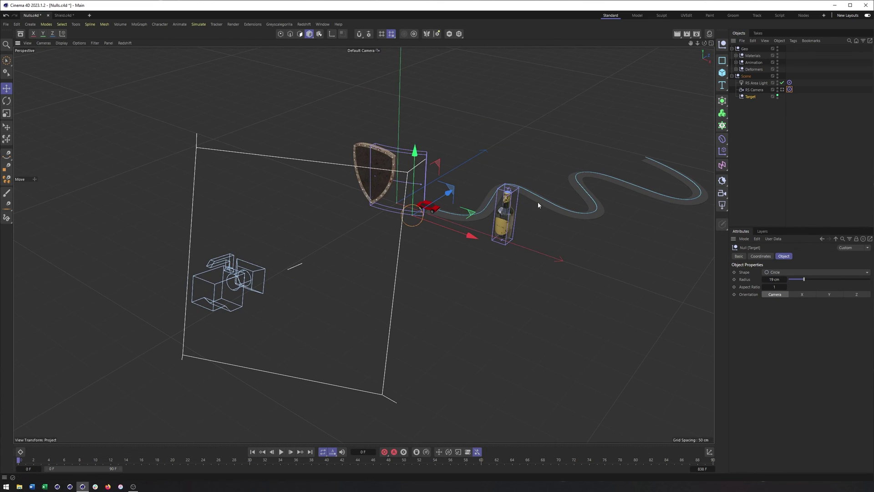
Check which target object is assigned in the Target tags of the RS Area Light and the RS Camera.
{"action": "left_click", "coordinate": [790, 83]}
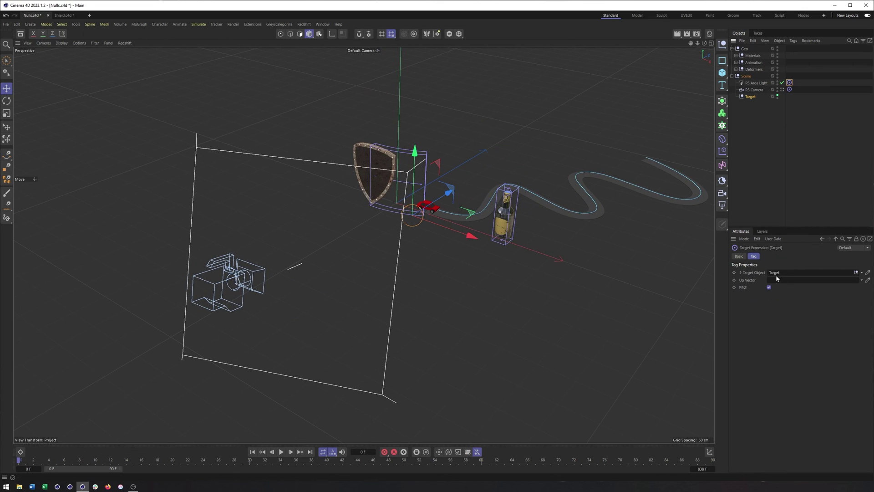
{"action": "left_click", "coordinate": [736, 56]}
{"action": "left_click", "coordinate": [736, 55]}
{"action": "left_click", "coordinate": [357, 147]}
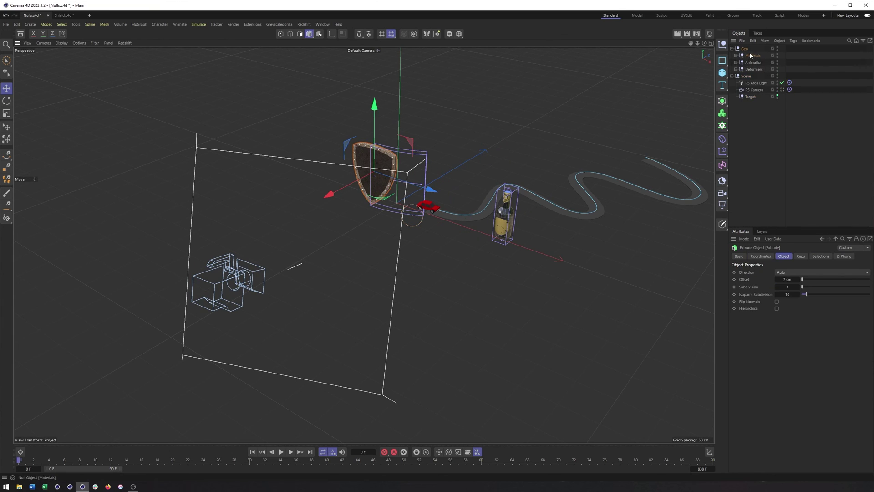
{"action": "left_click", "coordinate": [789, 89]}
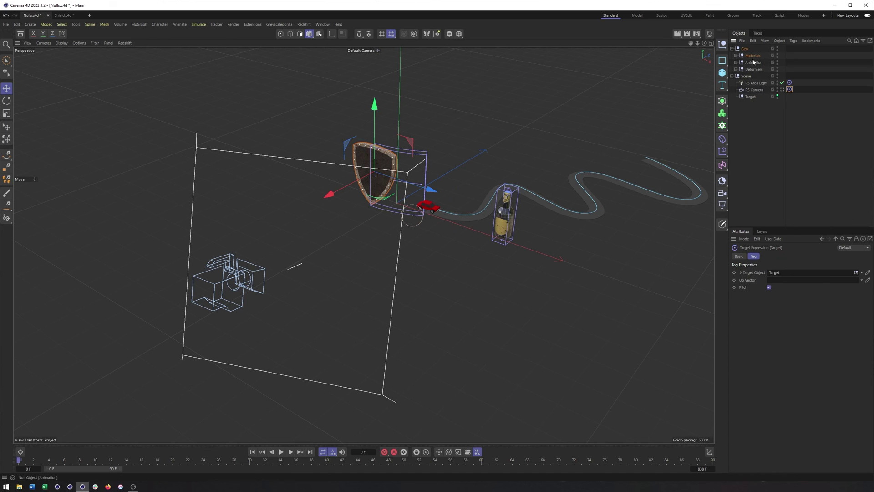
Try the Materials null as the RS Camera's target object and assign the Target null again.
{"action": "mouse_move", "coordinate": [491, 257]}
{"action": "left_mouse_down", "text": "alt"}
{"action": "mouse_move", "coordinate": [455, 271]}
{"action": "mouse_move", "coordinate": [496, 268]}
{"action": "left_mouse_up", "text": "alt"}
{"action": "left_click", "coordinate": [752, 56]}
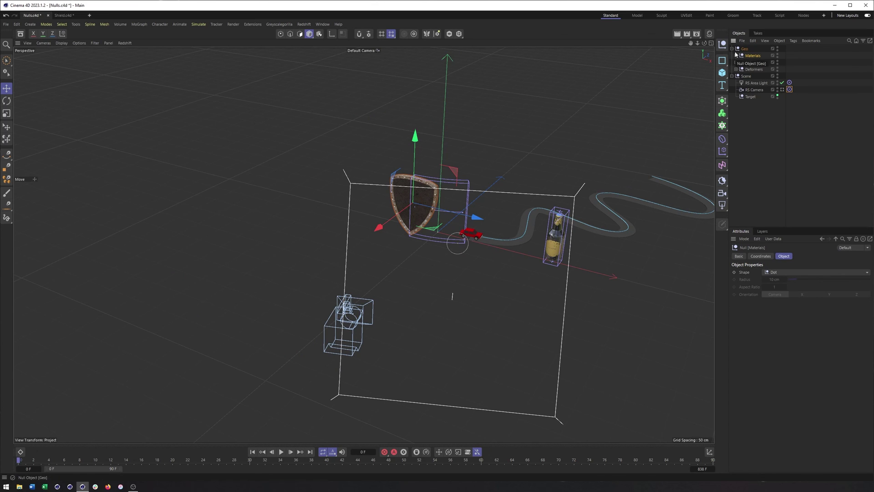
{"action": "left_click_drag", "start_coordinate": [417, 255], "coordinate": [462, 223]}
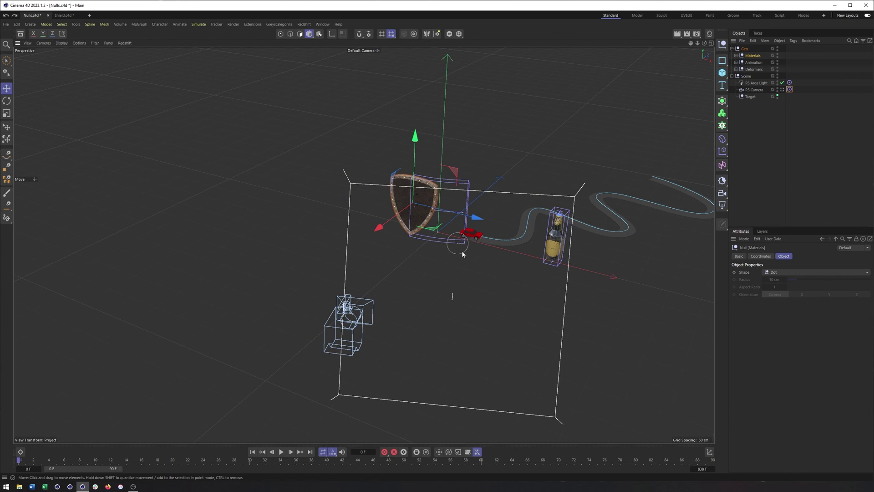
{"action": "left_click", "coordinate": [789, 89]}
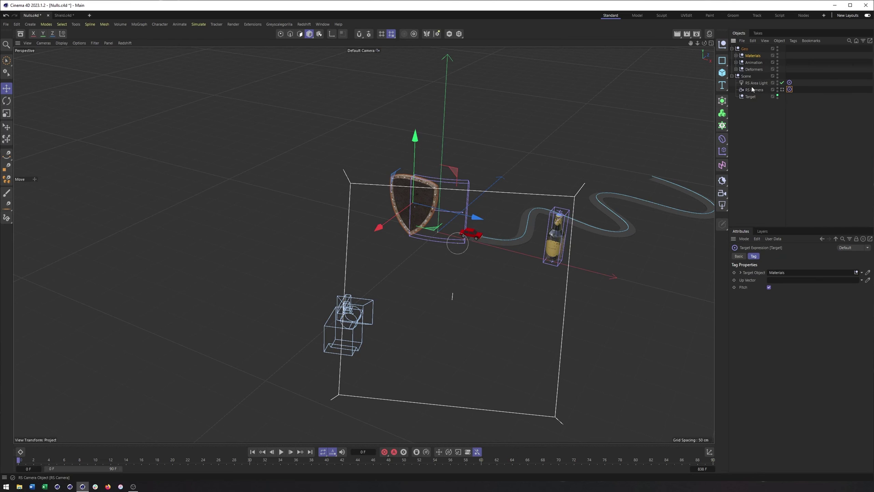
{"action": "left_click_drag", "start_coordinate": [749, 99], "coordinate": [787, 273]}
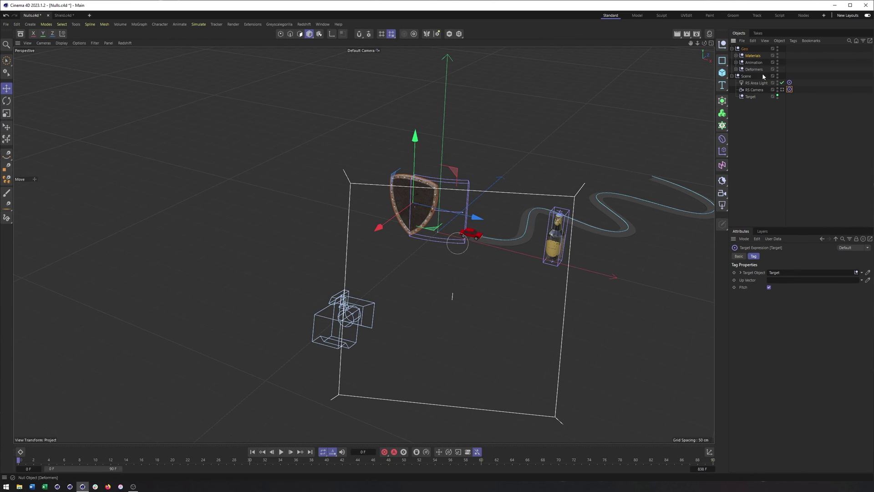
Move the Target null onto the shield so the light and camera aim at it.
{"action": "left_click", "coordinate": [750, 98]}
{"action": "left_click_drag", "start_coordinate": [498, 218], "coordinate": [442, 189]}
{"action": "left_click_drag", "start_coordinate": [454, 149], "coordinate": [368, 237]}
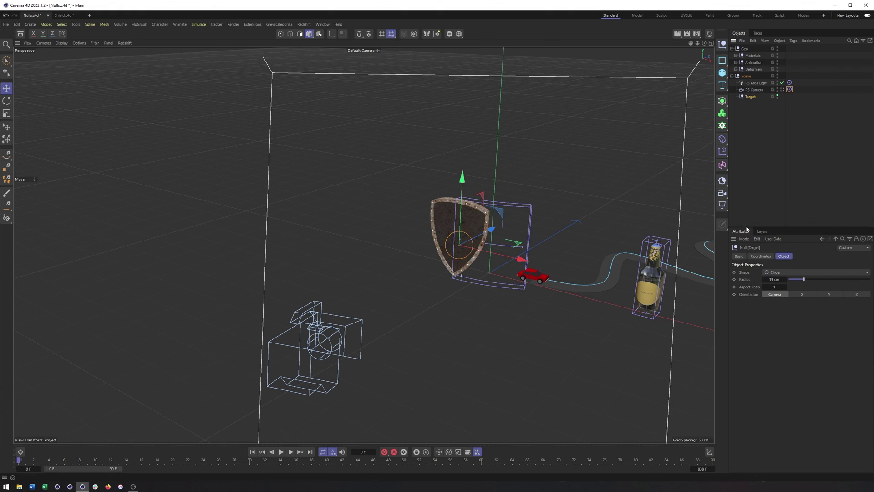
Load the exclamation-mark warning preset as the Target null's icon.
{"action": "left_click", "coordinate": [739, 256]}
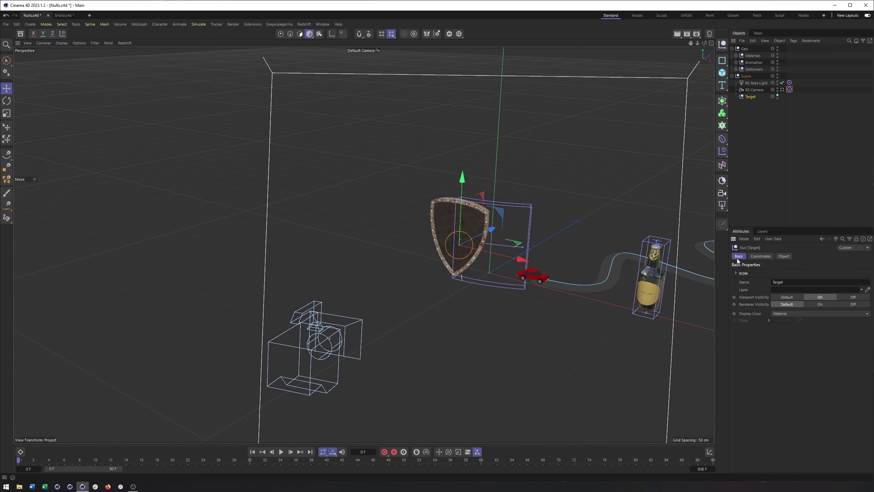
{"action": "left_click", "coordinate": [736, 274]}
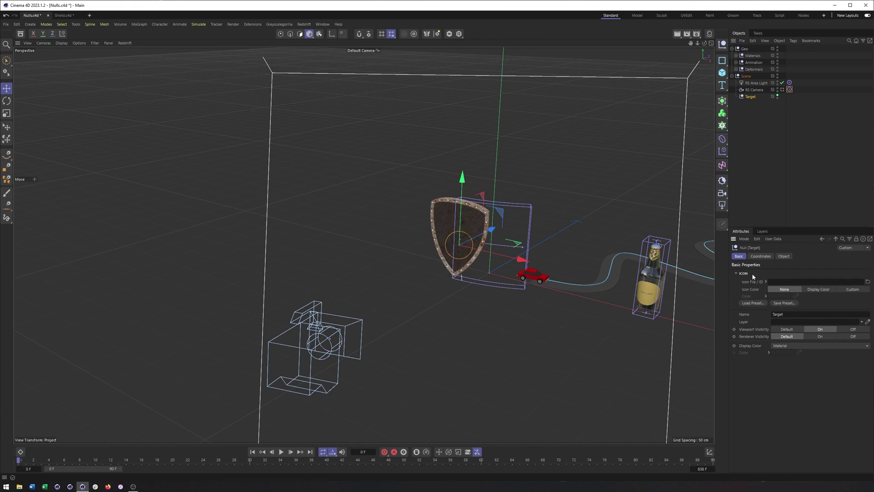
{"action": "left_click", "coordinate": [748, 305]}
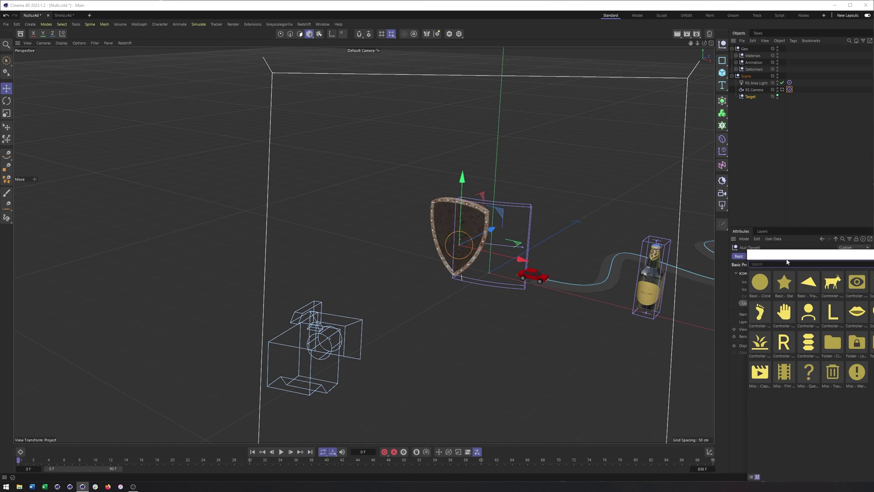
{"action": "left_click_drag", "start_coordinate": [786, 262], "coordinate": [593, 149]}
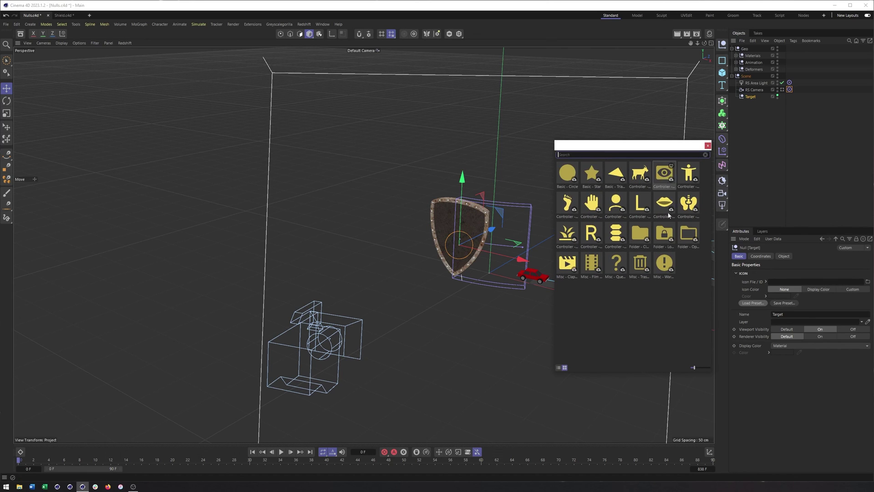
{"action": "double_click", "coordinate": [663, 261]}
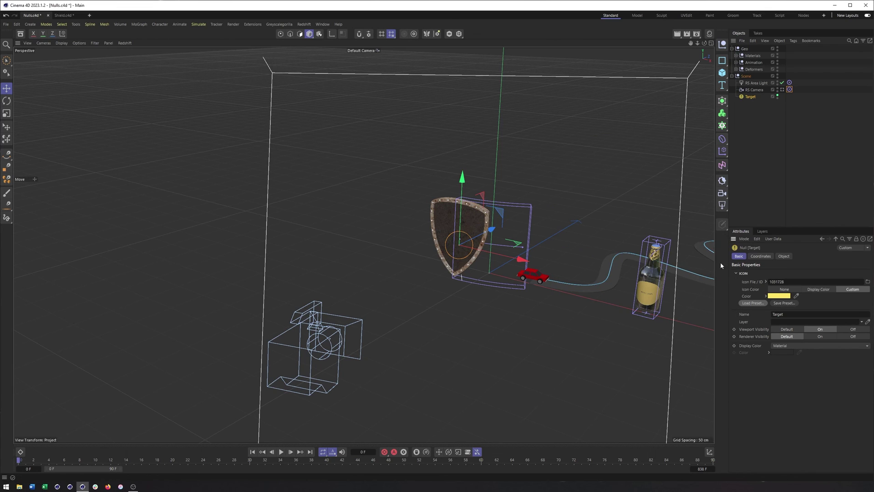
Set the Target null's custom icon color to dark red, RGB 158, 17, 17.
{"action": "left_click", "coordinate": [774, 296]}
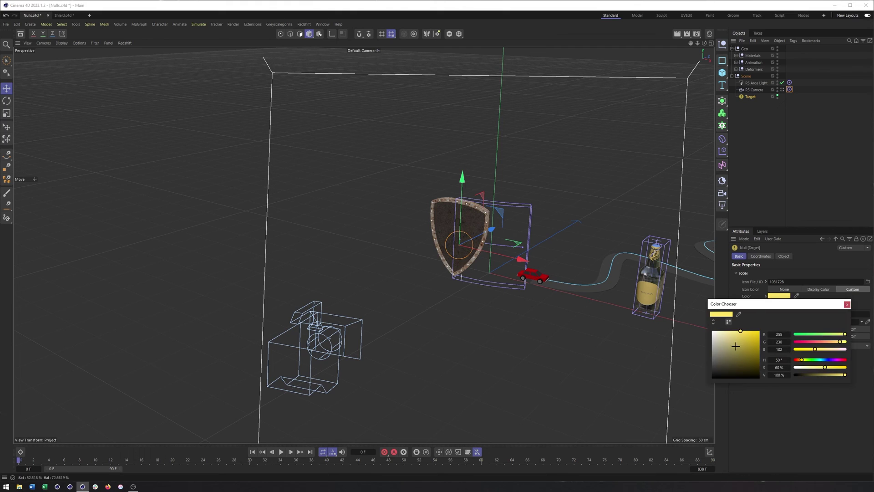
{"action": "left_click_drag", "start_coordinate": [806, 362], "coordinate": [770, 359]}
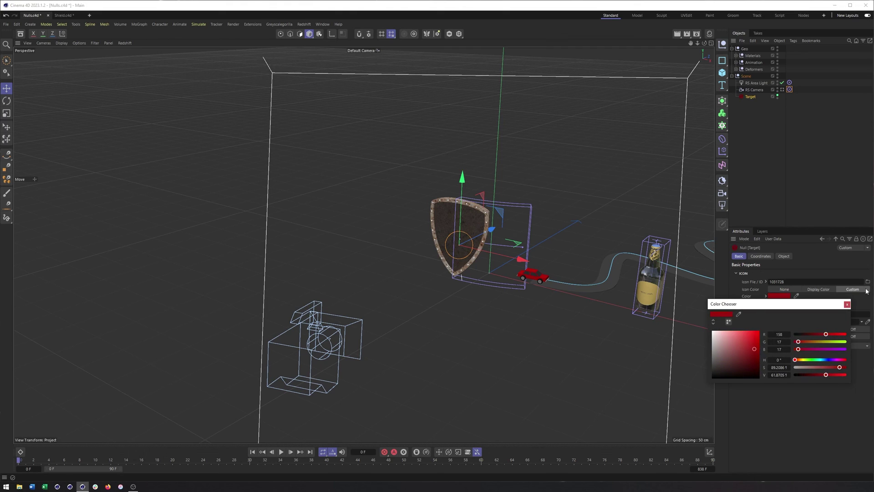
{"action": "left_click", "coordinate": [847, 304]}
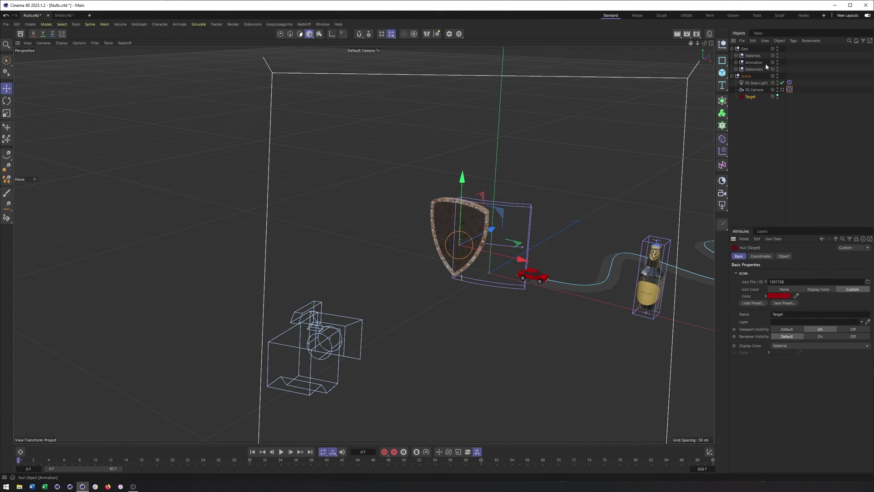
Set the Scene null's display color to Custom with pure red, RGB 255, 0, 0.
{"action": "left_click", "coordinate": [747, 78]}
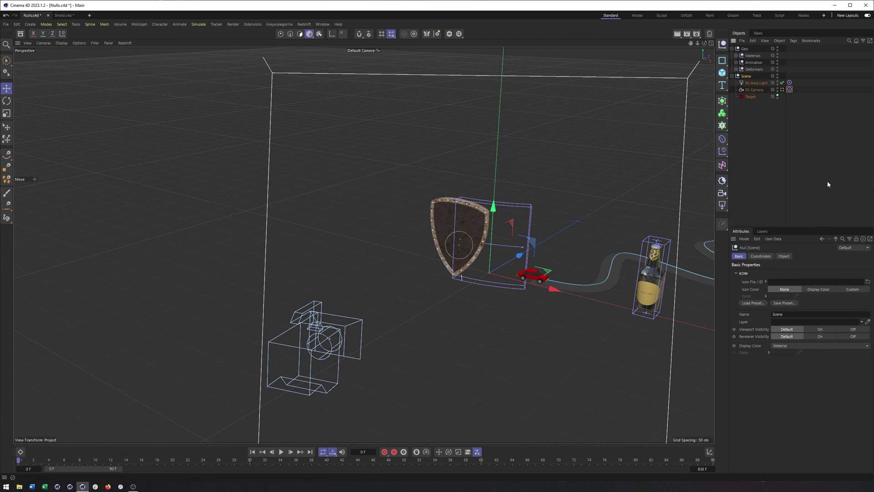
{"action": "left_click", "coordinate": [775, 345]}
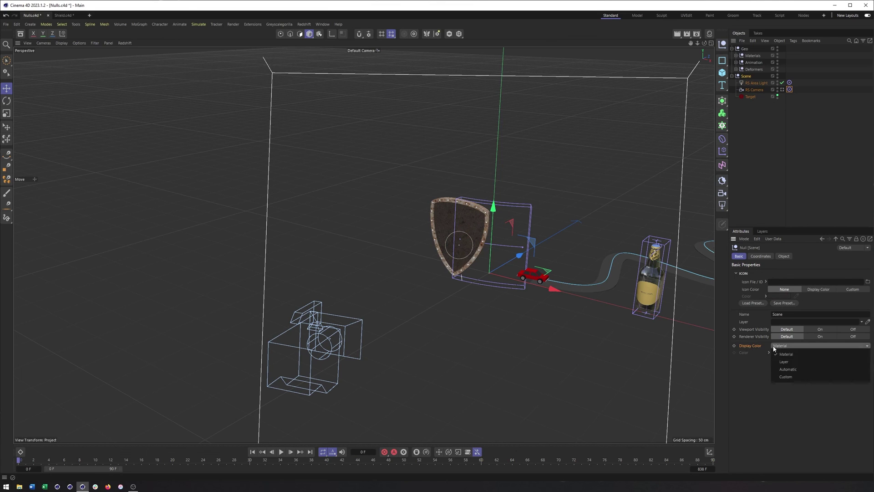
{"action": "left_click", "coordinate": [787, 378]}
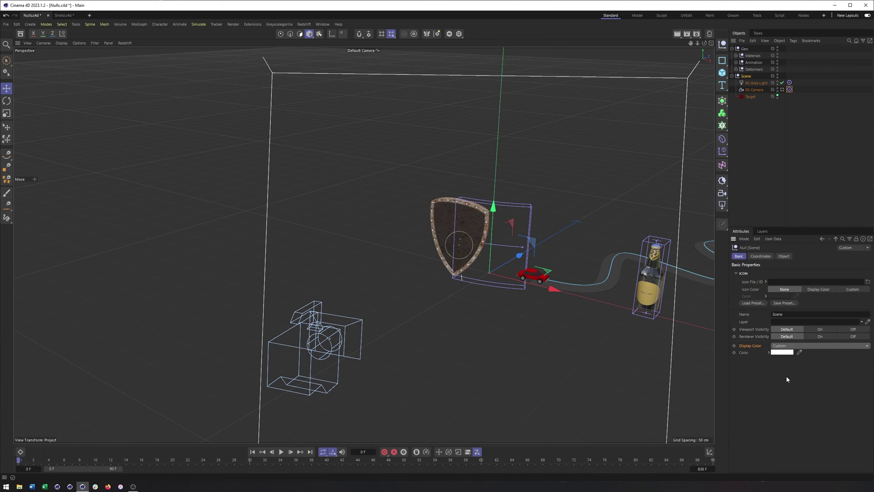
{"action": "left_click", "coordinate": [782, 352]}
{"action": "left_click", "coordinate": [762, 388]}
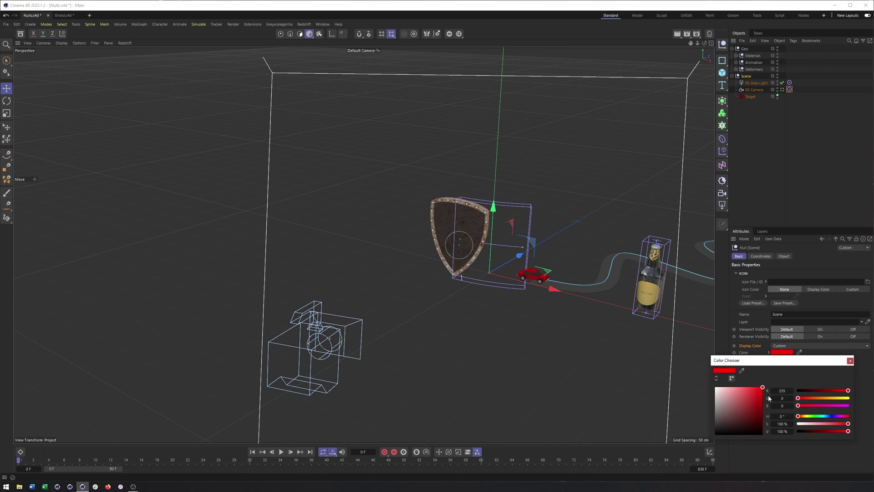
{"action": "left_click", "coordinate": [849, 361]}
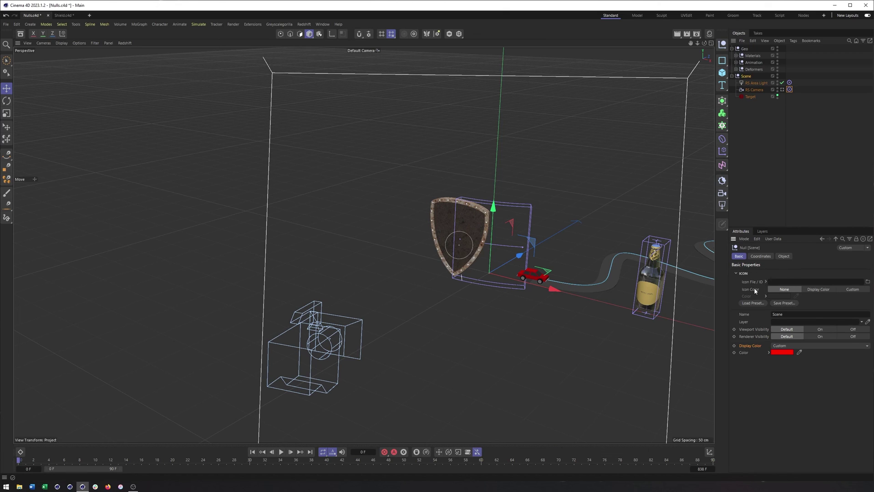
Switch the Scene null's icon color to Custom and its display color to Automatic.
{"action": "left_click", "coordinate": [852, 289]}
{"action": "left_click", "coordinate": [785, 289]}
{"action": "left_click", "coordinate": [854, 292]}
{"action": "left_click", "coordinate": [781, 353]}
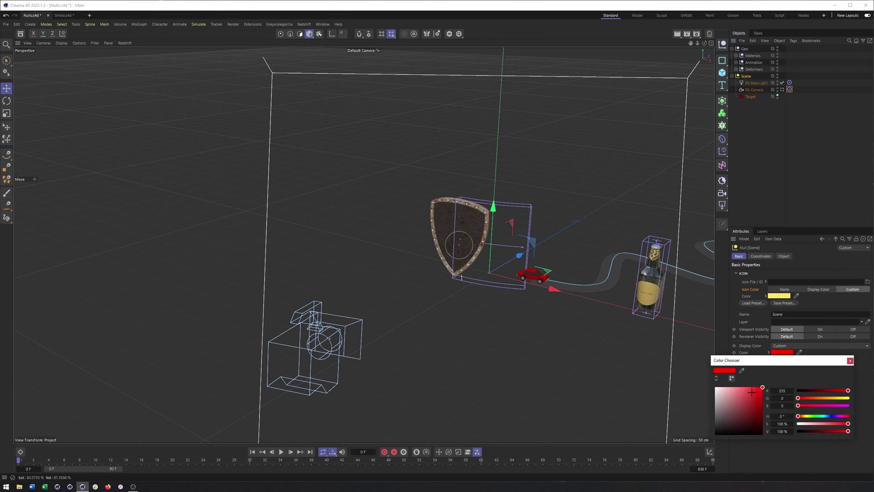
{"action": "left_click", "coordinate": [850, 361]}
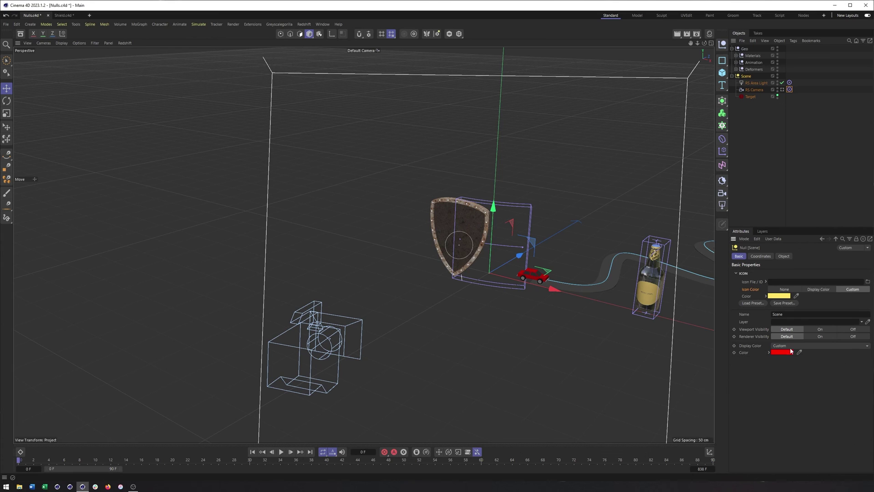
{"action": "left_click", "coordinate": [794, 346]}
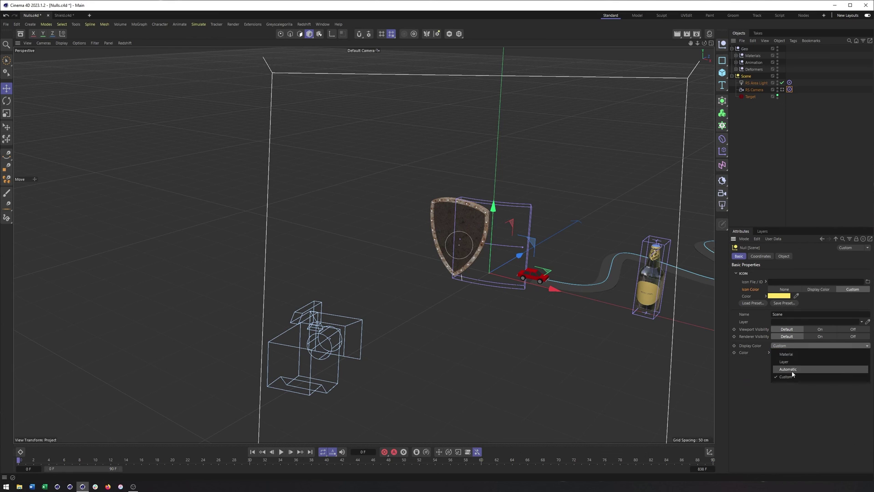
{"action": "left_click", "coordinate": [794, 370]}
Change the Scene null's custom icon color to a fully saturated blue.
{"action": "left_click", "coordinate": [777, 297]}
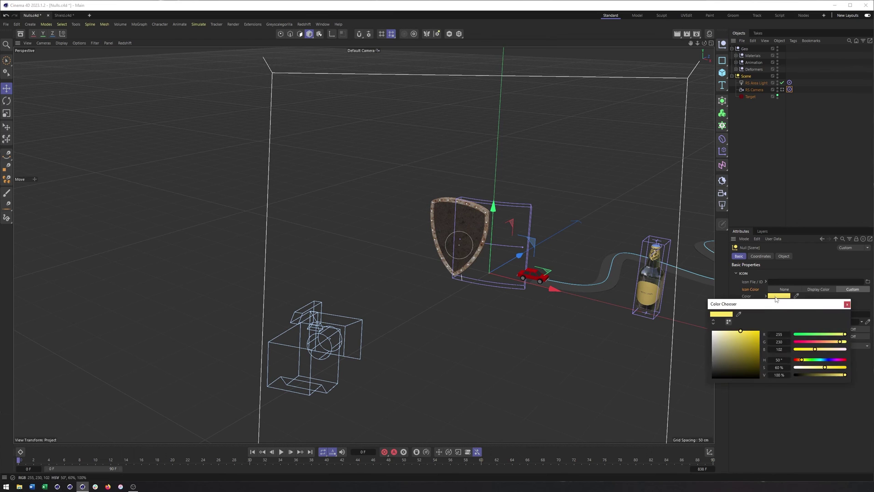
{"action": "left_click_drag", "start_coordinate": [814, 362], "coordinate": [828, 360]}
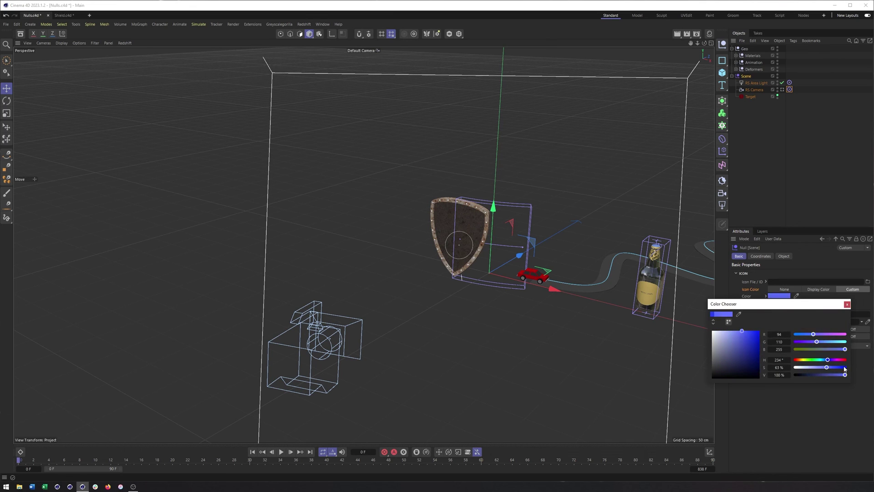
{"action": "left_click", "coordinate": [847, 304]}
{"action": "left_click_drag", "start_coordinate": [611, 195], "coordinate": [507, 246], "text": "alt"}
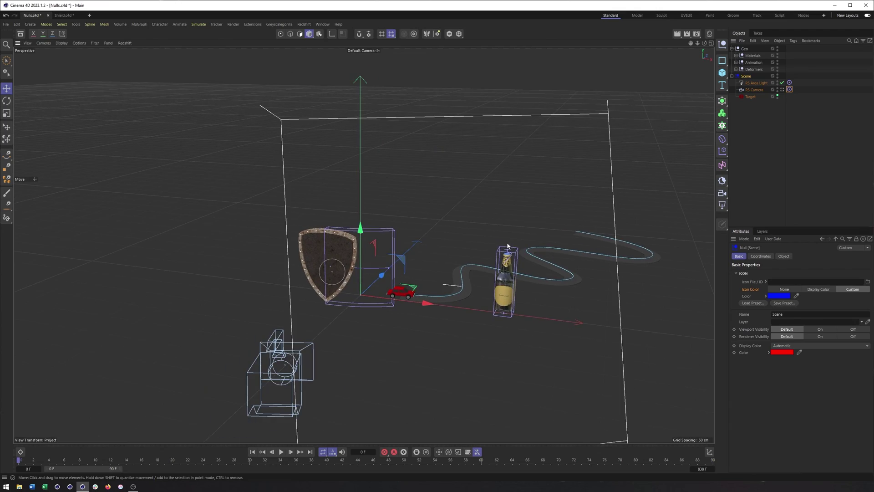